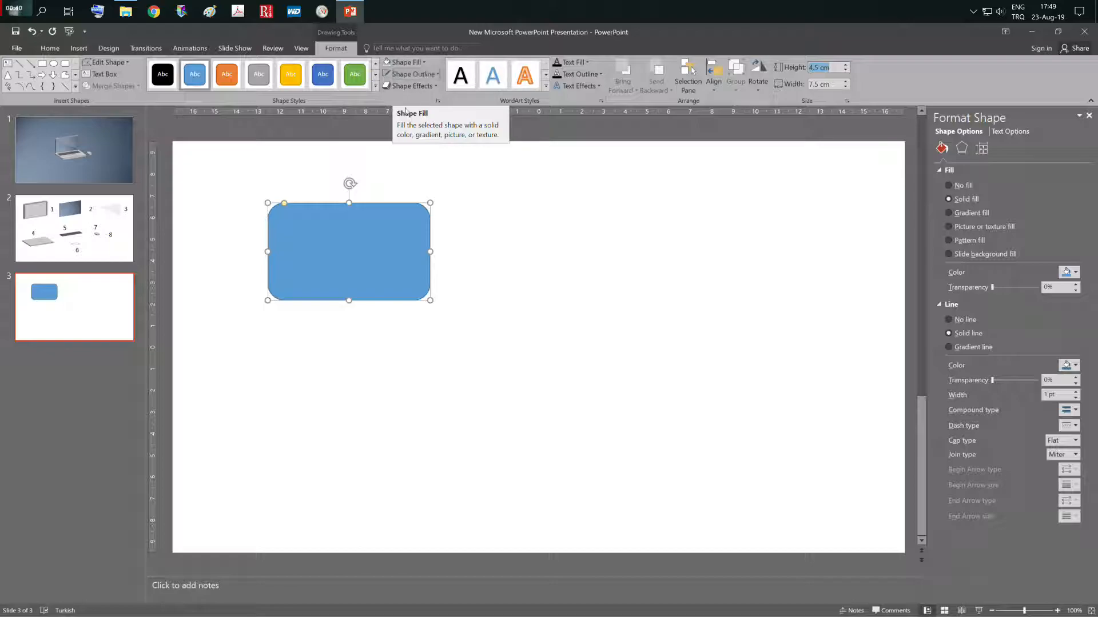
Reduce the rounded rectangle's corner rounding to almost square and fill the shape with light grey
{"action": "left_click_drag", "start_coordinate": [284, 203], "coordinate": [269, 203]}
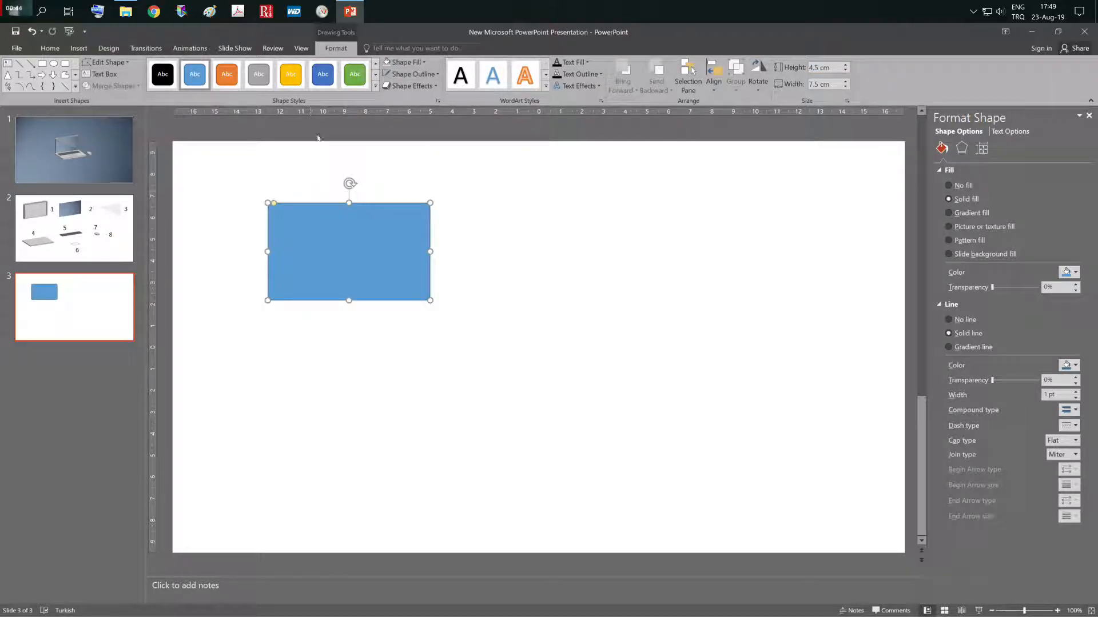
{"action": "left_click", "coordinate": [422, 63]}
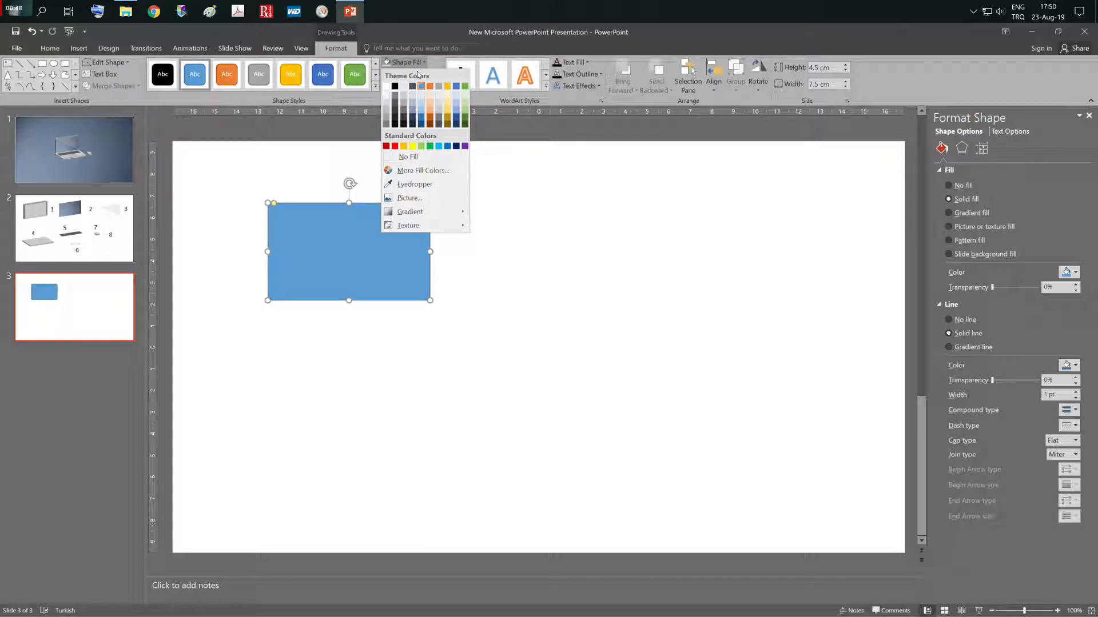
{"action": "left_click", "coordinate": [386, 114]}
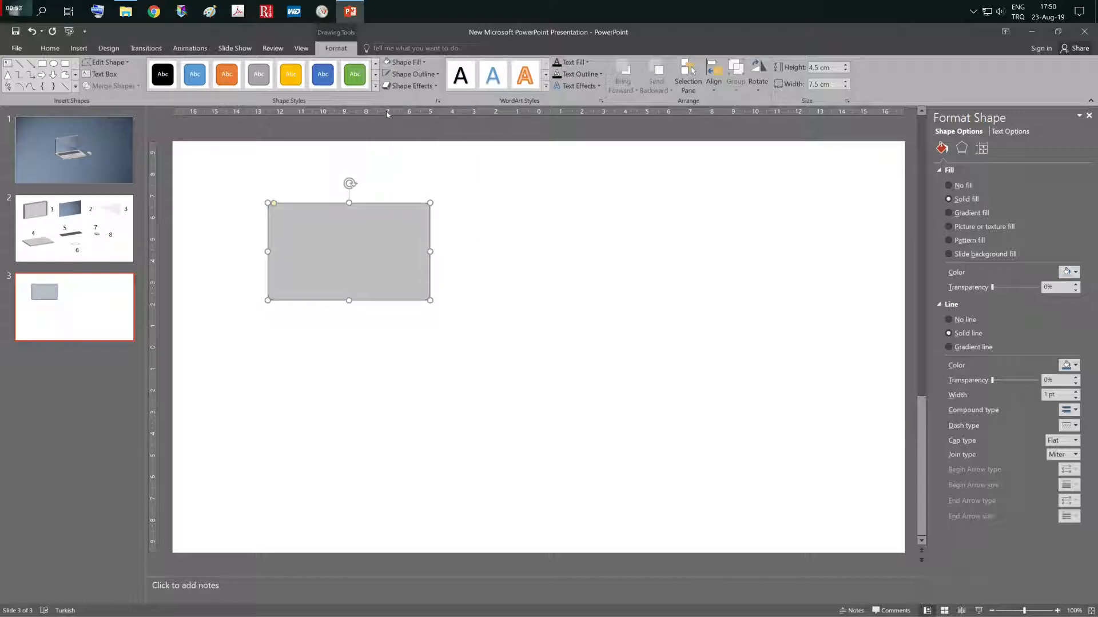
Remove the grey rectangle's outline and apply the parallel 3-D rotation preset with X 334° and Y 18°
{"action": "left_click", "coordinate": [421, 72]}
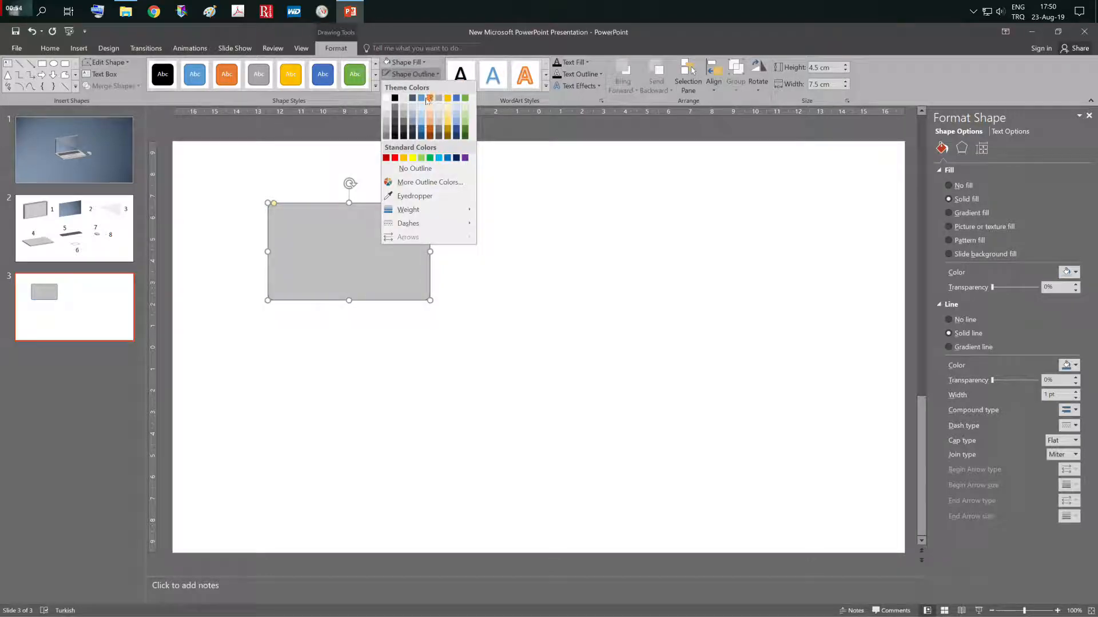
{"action": "left_click", "coordinate": [409, 171]}
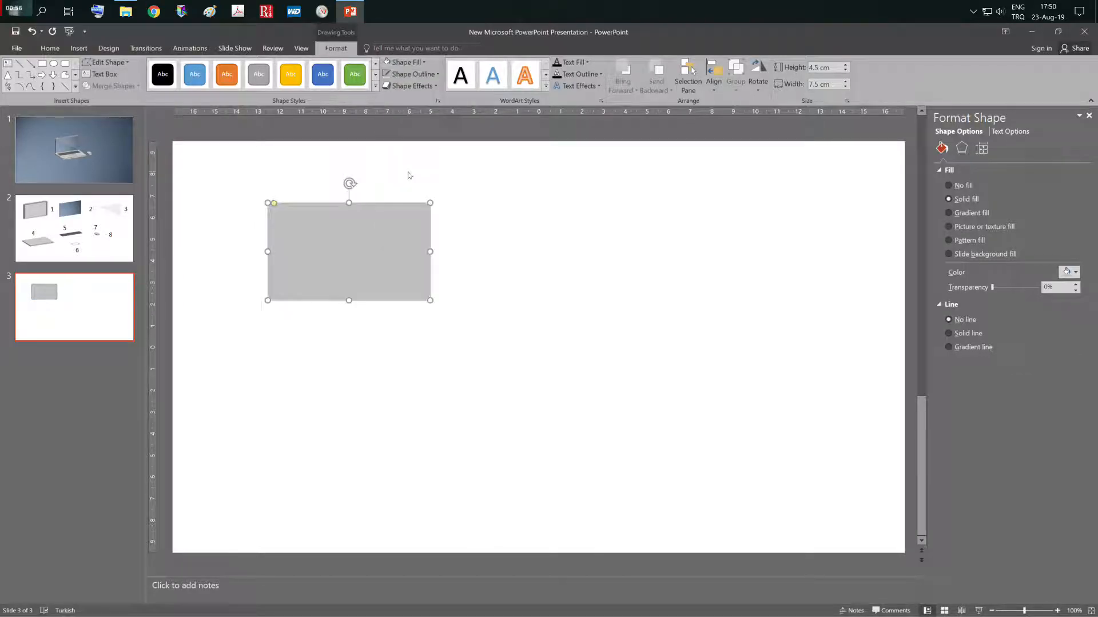
{"action": "left_click", "coordinate": [430, 88]}
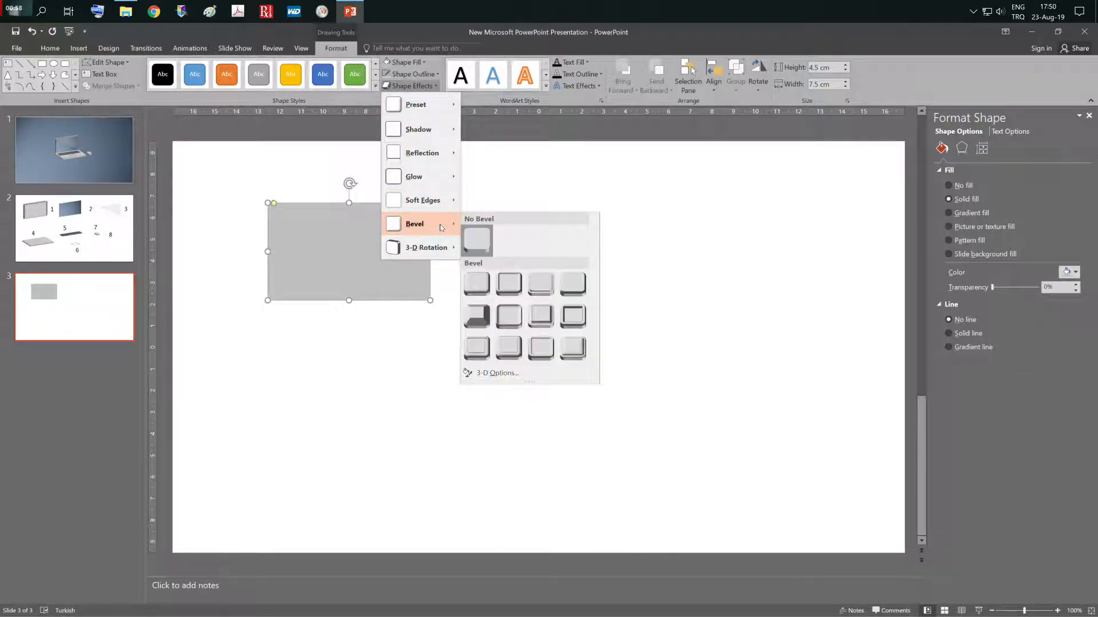
{"action": "mouse_move", "coordinate": [436, 247]}
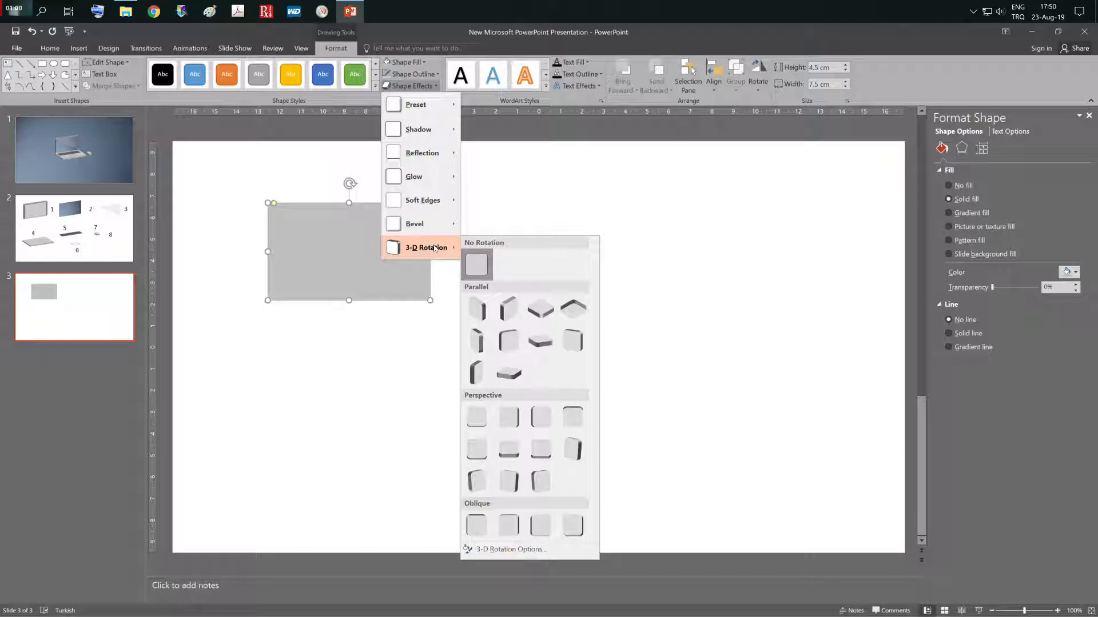
{"action": "left_click", "coordinate": [508, 341]}
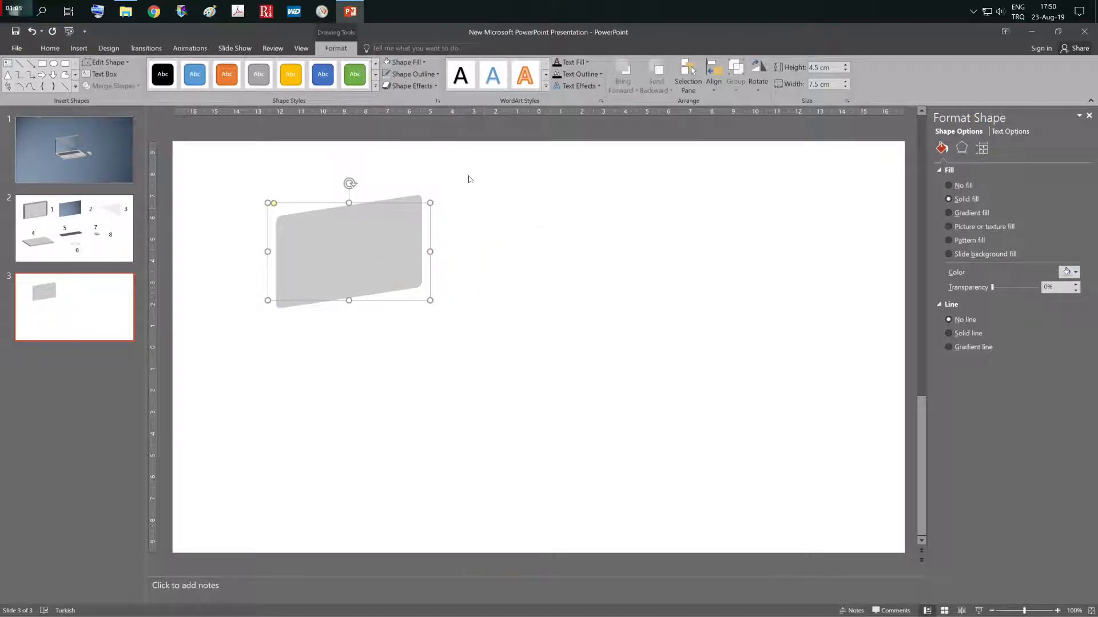
Add a raised frame-like top bevel to the grey panel, 10 pt wide and 5 pt high
{"action": "left_click", "coordinate": [411, 86]}
{"action": "mouse_move", "coordinate": [430, 227]}
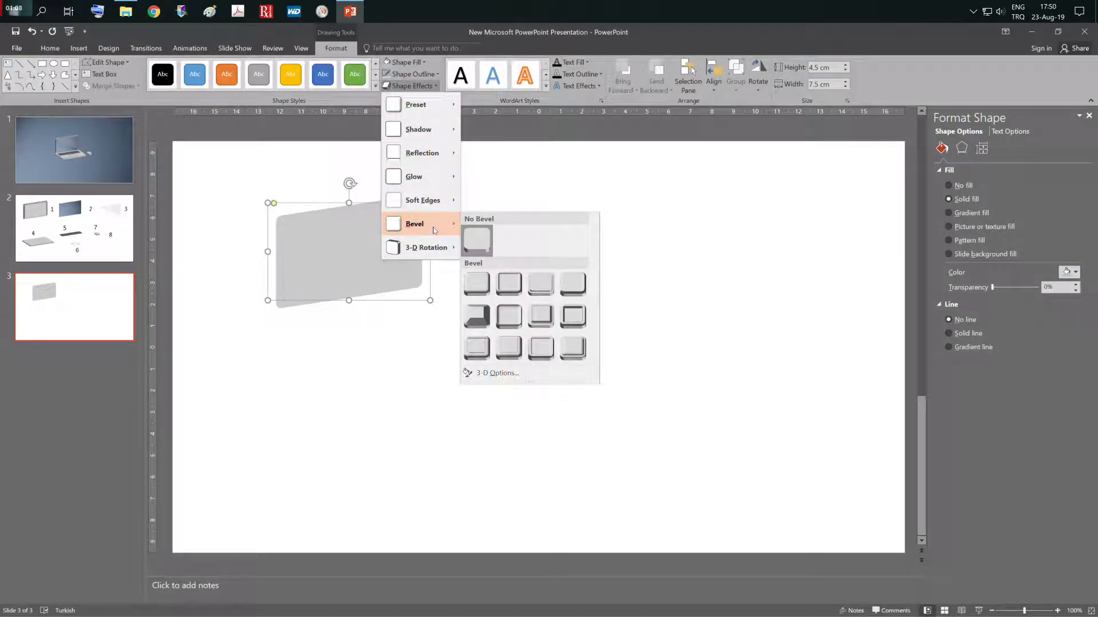
{"action": "left_click", "coordinate": [574, 317]}
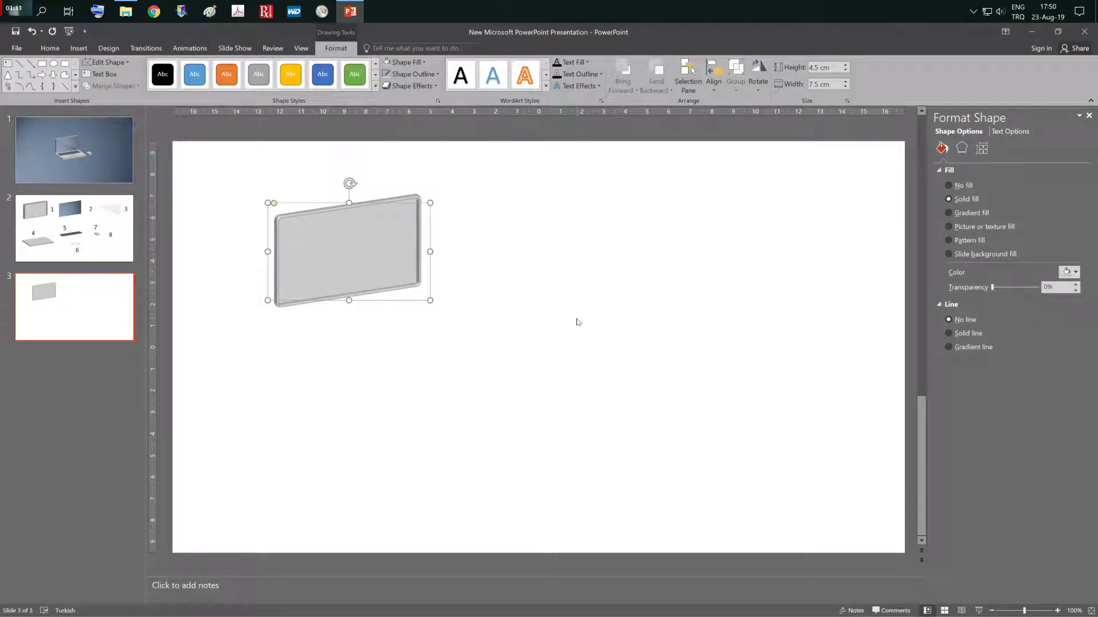
{"action": "left_click", "coordinate": [962, 149]}
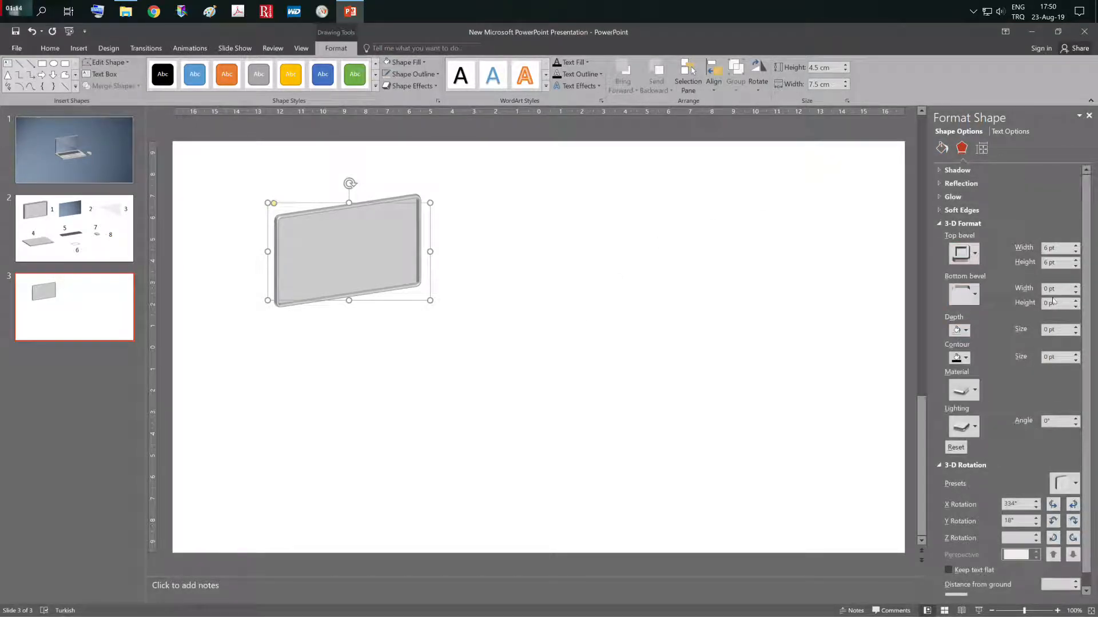
{"action": "left_click", "coordinate": [1076, 248]}
{"action": "left_click", "coordinate": [1075, 247]}
{"action": "left_click", "coordinate": [1075, 247]}
{"action": "left_click", "coordinate": [1075, 248]}
{"action": "left_click", "coordinate": [1076, 266]}
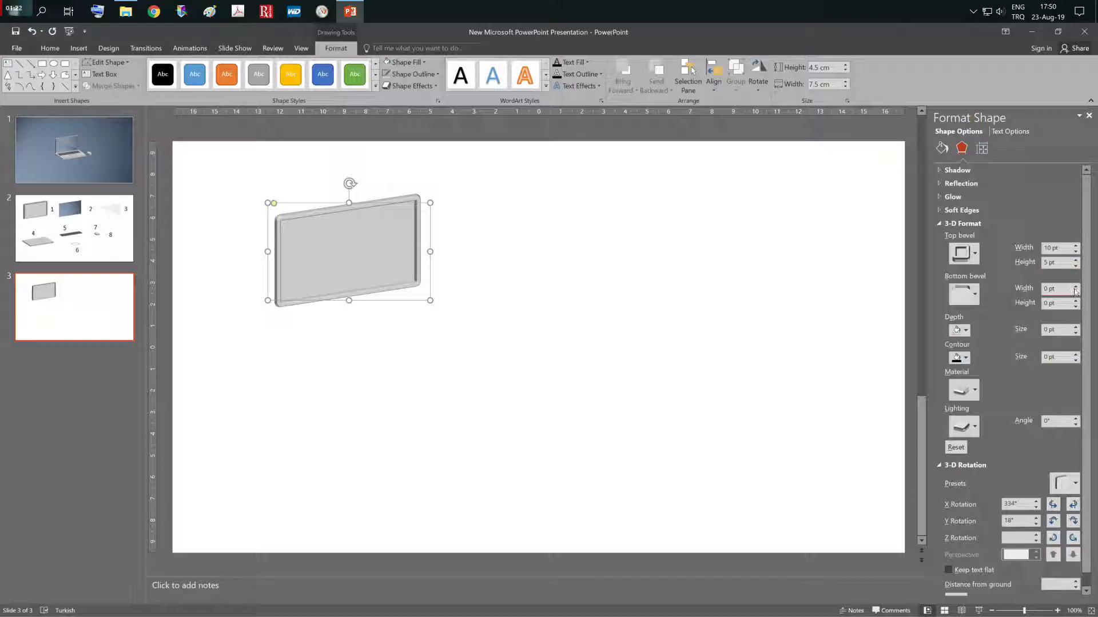
Set the grey panel's bottom bevel to 10 pt width and 5 pt height
{"action": "left_click", "coordinate": [1075, 286]}
{"action": "left_click", "coordinate": [1076, 286]}
{"action": "left_click", "coordinate": [1075, 286]}
{"action": "left_click", "coordinate": [1076, 286]}
{"action": "left_click", "coordinate": [1075, 306]}
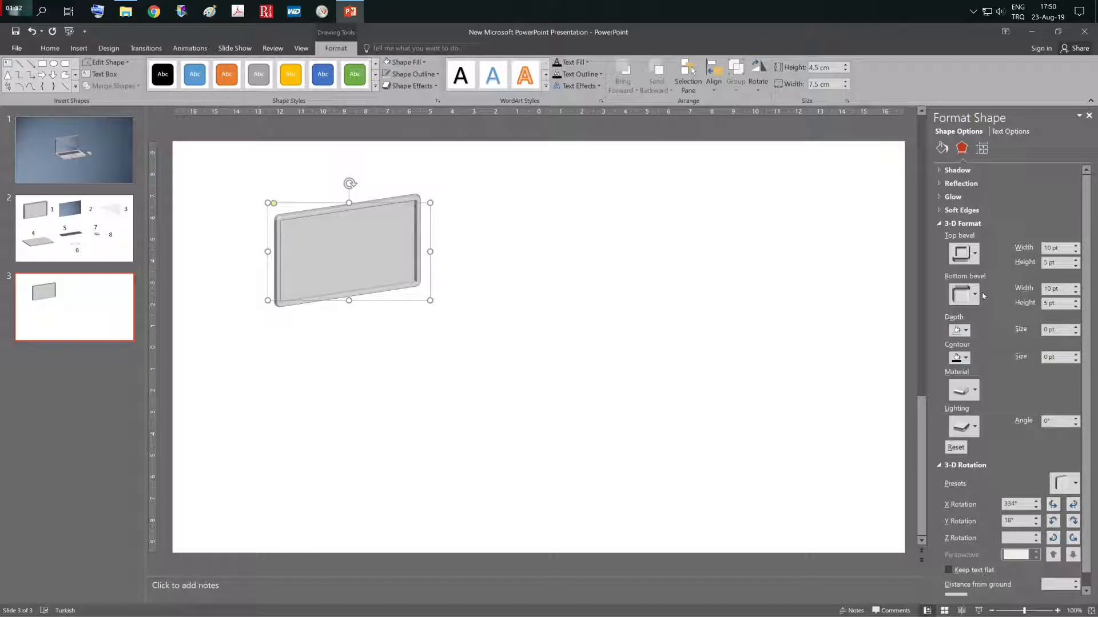
Set the grey panel's 3-D depth to 8 pt and move the panel slightly up and to the left
{"action": "left_click", "coordinate": [1075, 328]}
{"action": "left_click", "coordinate": [1075, 327]}
{"action": "left_click", "coordinate": [1075, 328]}
{"action": "left_click", "coordinate": [1075, 333]}
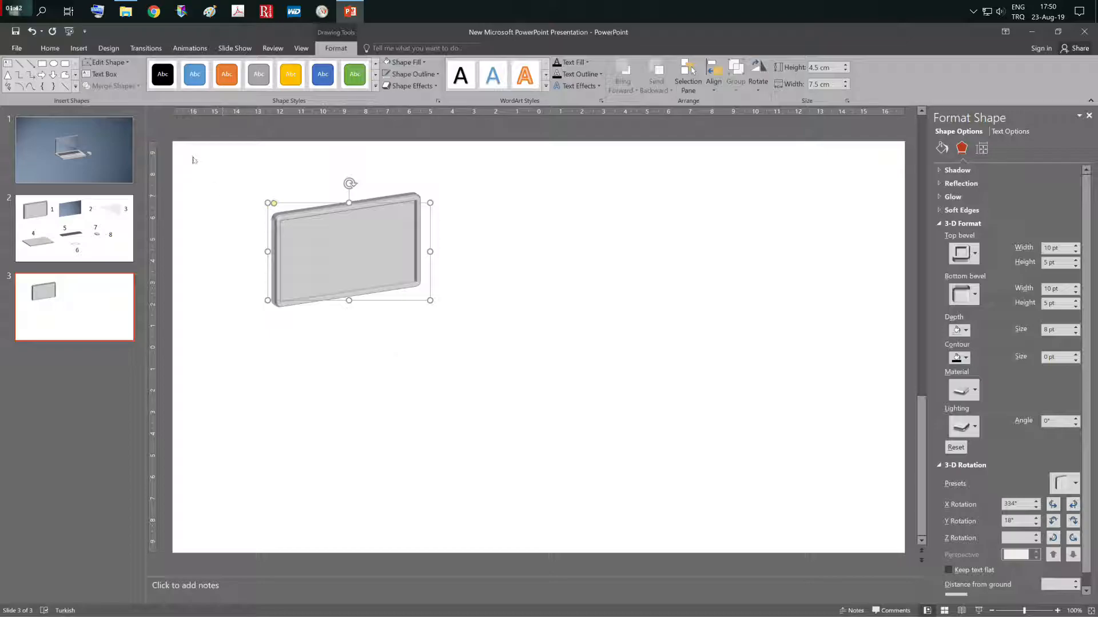
{"action": "mouse_move", "coordinate": [348, 247]}
{"action": "left_mouse_down"}
{"action": "mouse_move", "coordinate": [362, 280]}
{"action": "mouse_move", "coordinate": [330, 242]}
{"action": "left_mouse_up"}
{"action": "left_click", "coordinate": [593, 298]}
Draw a plain rectangle about 8.1 cm wide and 4.1 cm high to the right of the grey panel
{"action": "left_click", "coordinate": [77, 50]}
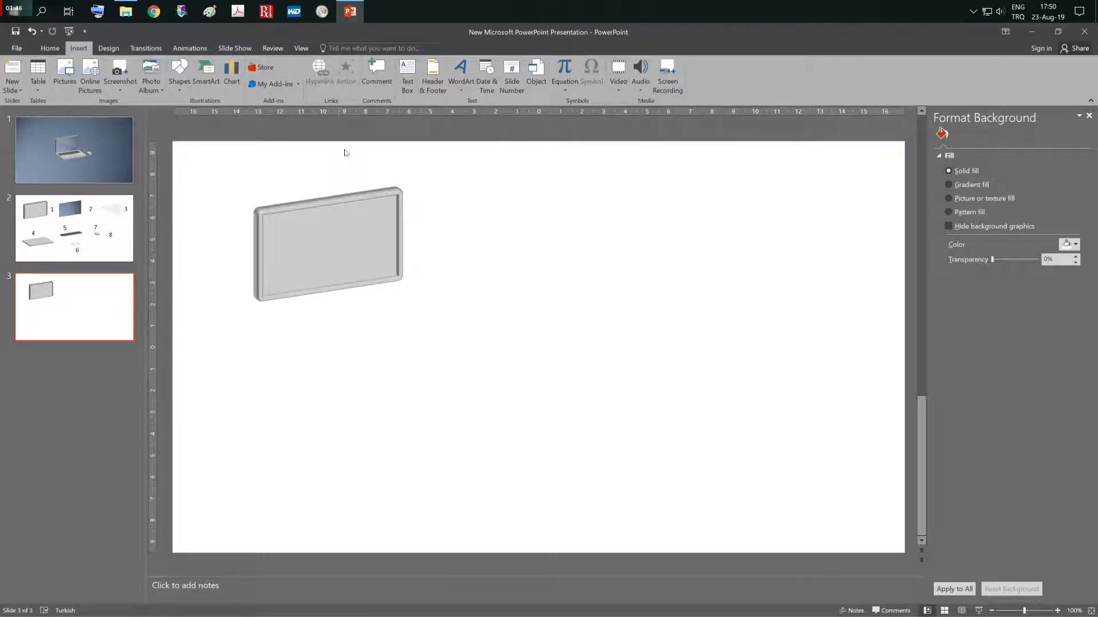
{"action": "left_click", "coordinate": [179, 77]}
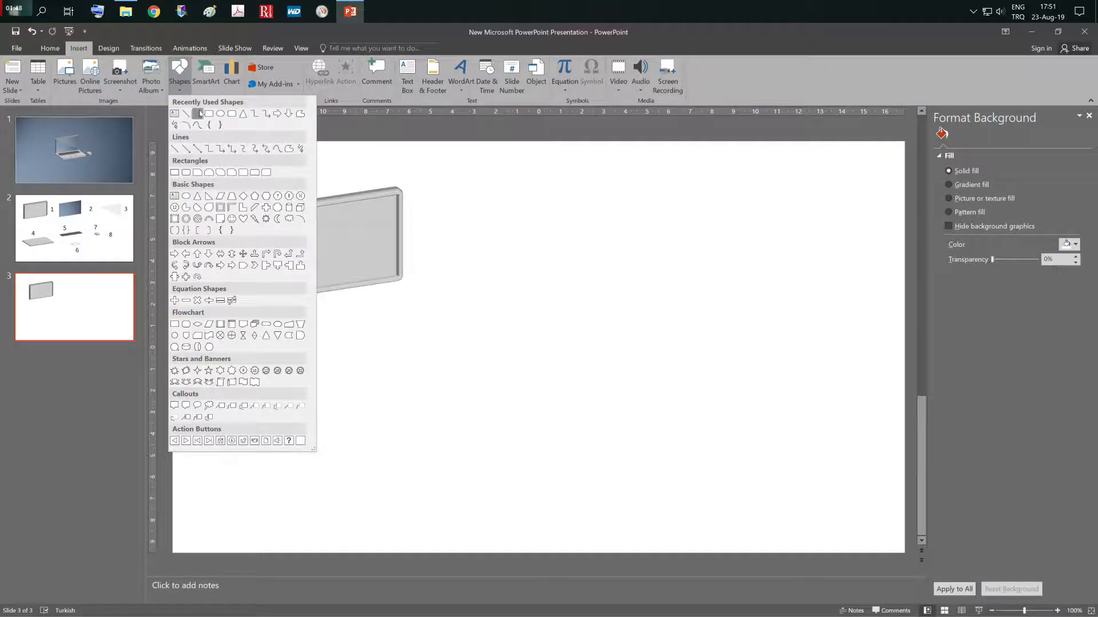
{"action": "left_click", "coordinate": [209, 113]}
{"action": "mouse_move", "coordinate": [487, 241]}
{"action": "left_mouse_down"}
{"action": "mouse_move", "coordinate": [688, 355]}
{"action": "mouse_move", "coordinate": [662, 331]}
{"action": "left_mouse_up"}
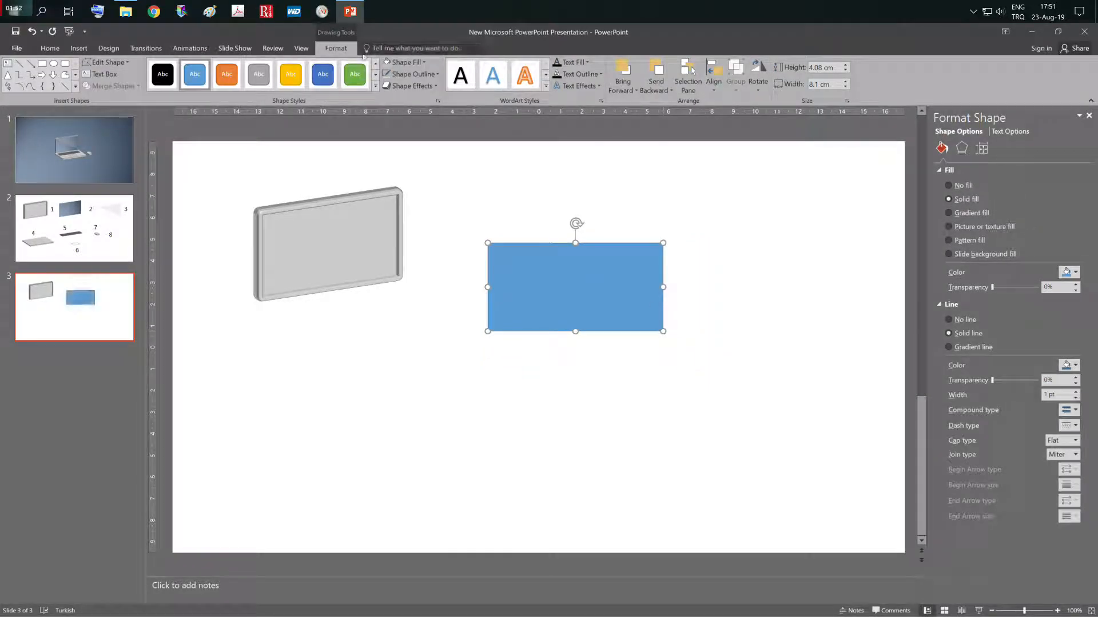
Remove the new rectangle's outline and fill it with a medium blue-grey theme colour
{"action": "left_click", "coordinate": [415, 73]}
{"action": "left_click", "coordinate": [418, 169]}
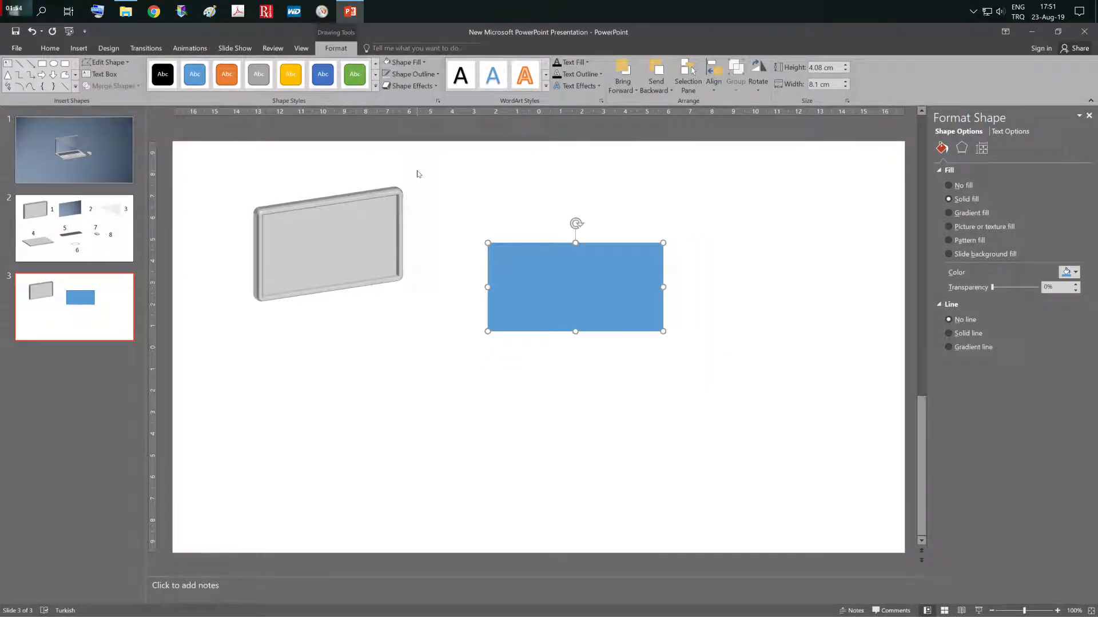
{"action": "left_click", "coordinate": [410, 62]}
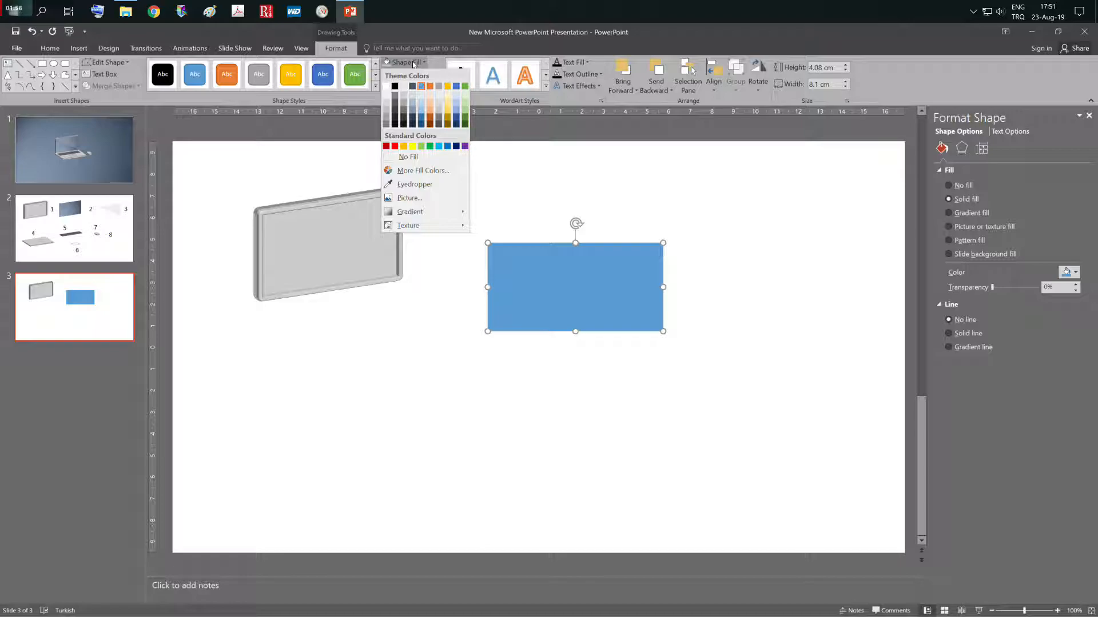
{"action": "left_click", "coordinate": [412, 110]}
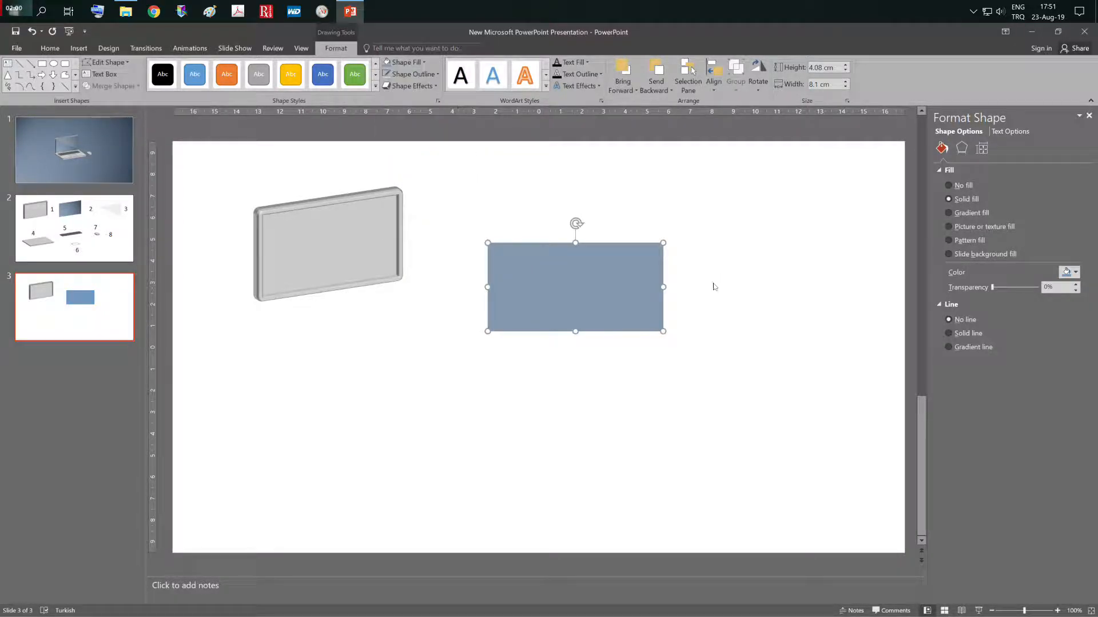
Apply the same parallel 3-D rotation preset to the blue-grey rectangle as on the grey panel
{"action": "left_click", "coordinate": [432, 89]}
{"action": "mouse_move", "coordinate": [424, 229]}
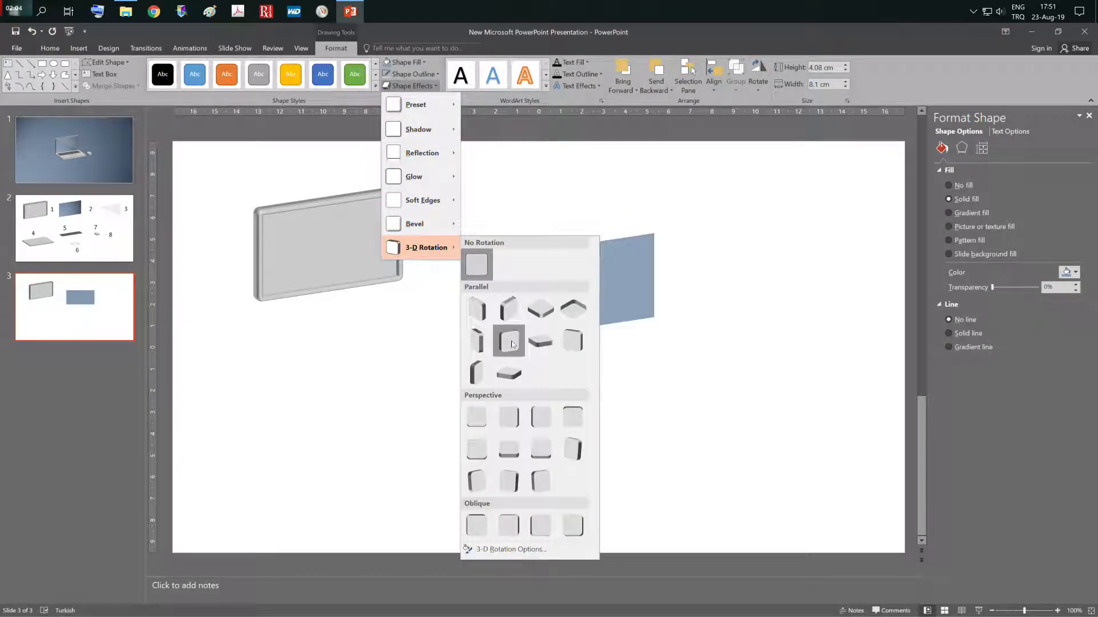
{"action": "left_click", "coordinate": [513, 344]}
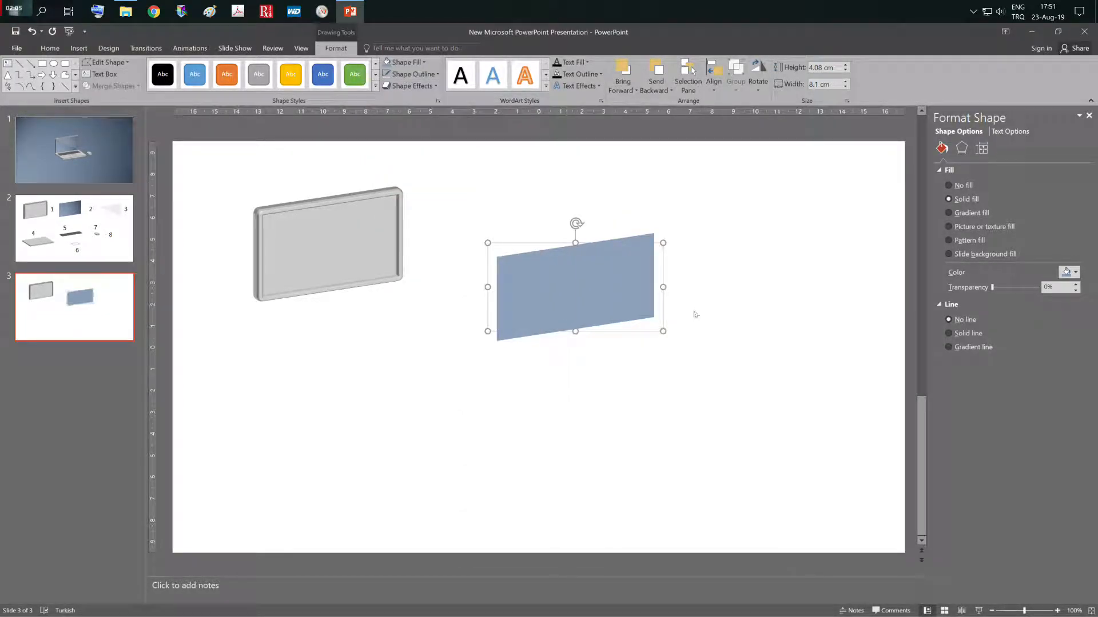
Fill the blue-grey rectangle with a dark-variation radial gradient and remove its middle gradient stop
{"action": "left_click", "coordinate": [417, 62]}
{"action": "mouse_move", "coordinate": [447, 211]}
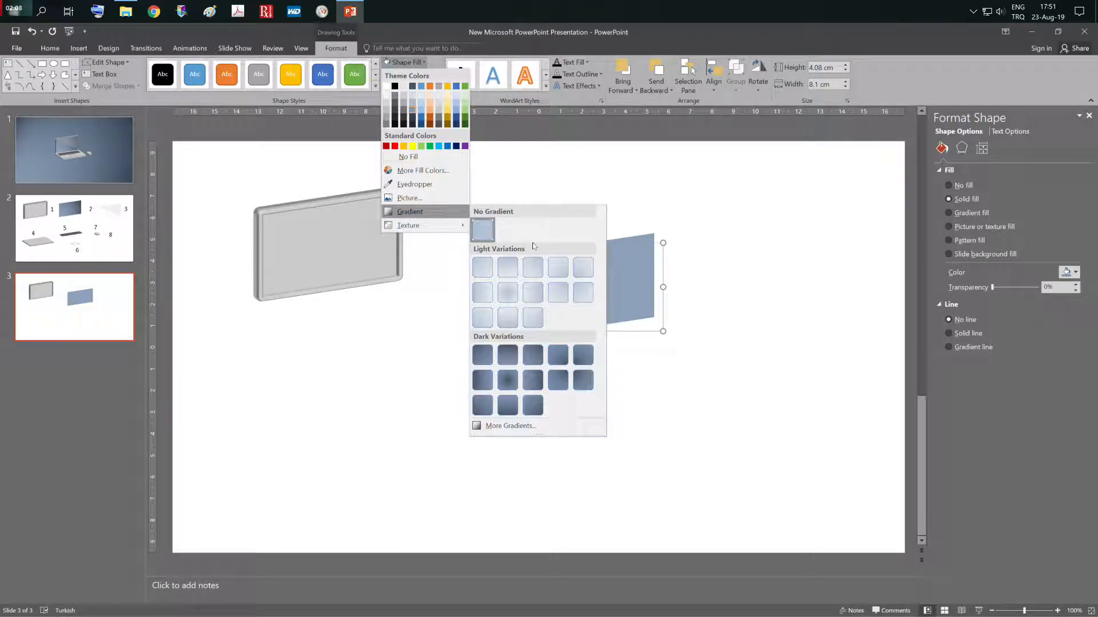
{"action": "left_click", "coordinate": [583, 355]}
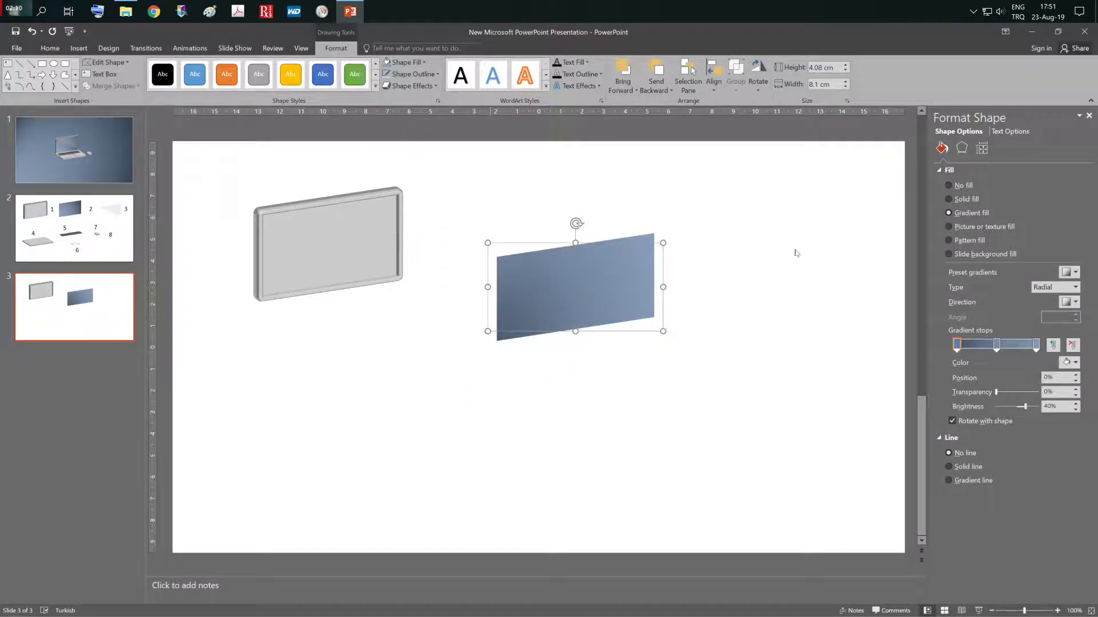
{"action": "left_click_drag", "start_coordinate": [996, 345], "coordinate": [956, 346]}
Recolour the gradient's 0% stop to blue-grey at 40% brightness and its 100% stop to dark blue-grey at -25% brightness
{"action": "left_click", "coordinate": [1070, 363]}
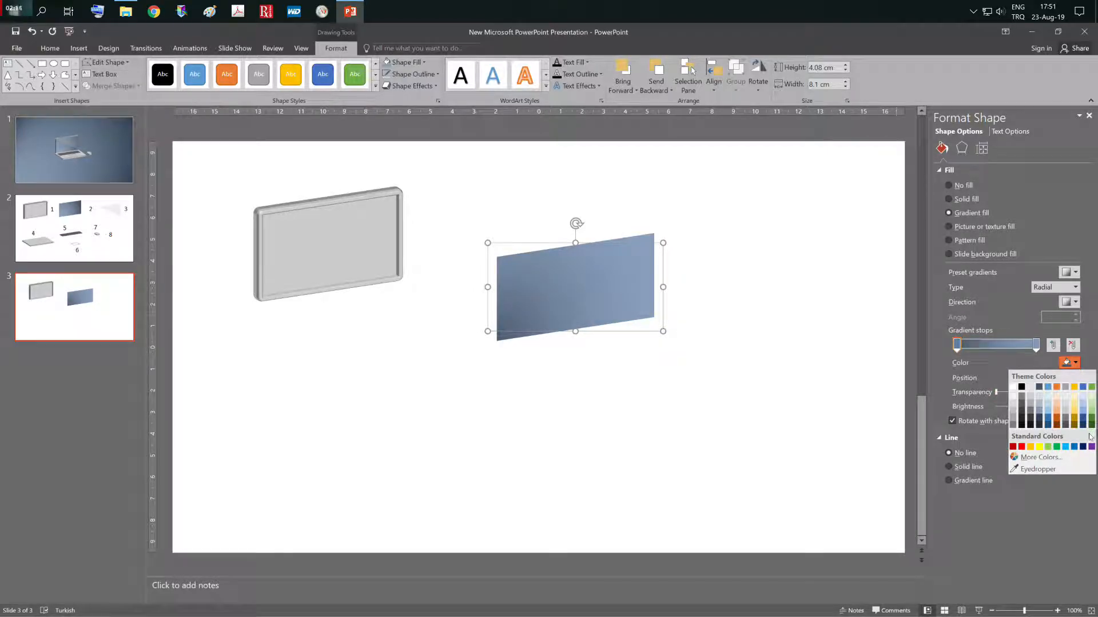
{"action": "left_click", "coordinate": [1039, 407]}
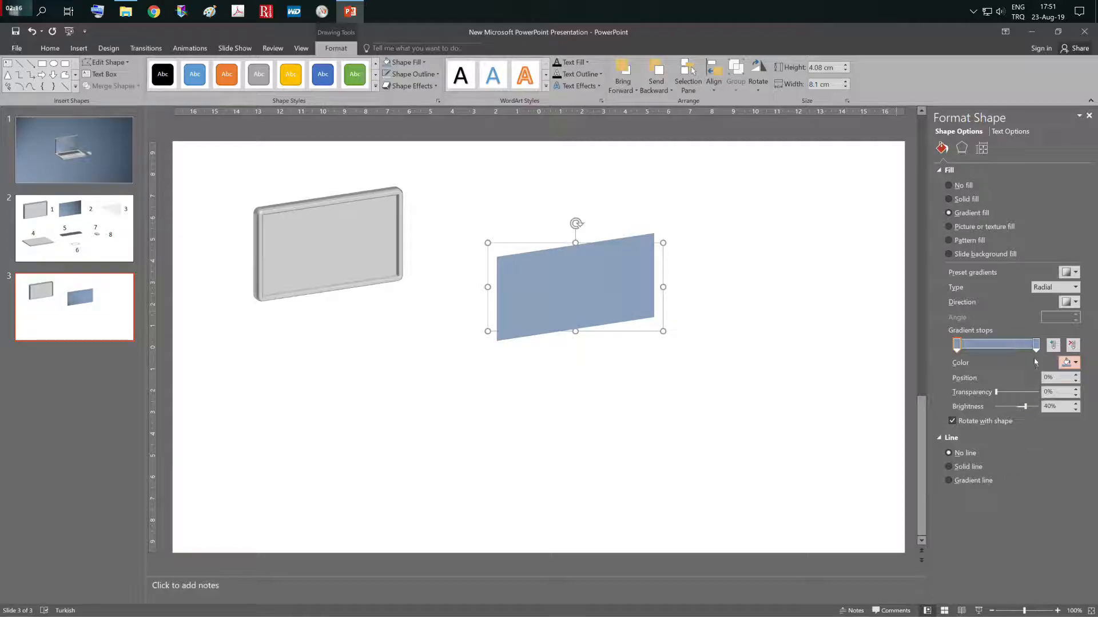
{"action": "left_click", "coordinate": [1036, 346]}
{"action": "left_click", "coordinate": [1070, 363]}
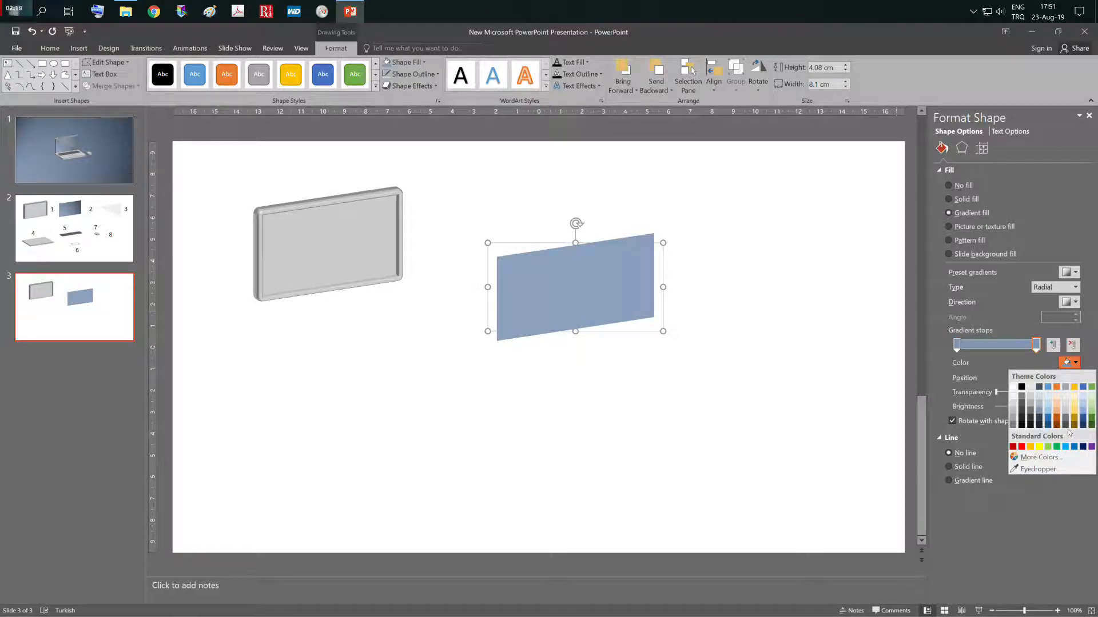
{"action": "left_click", "coordinate": [1039, 417]}
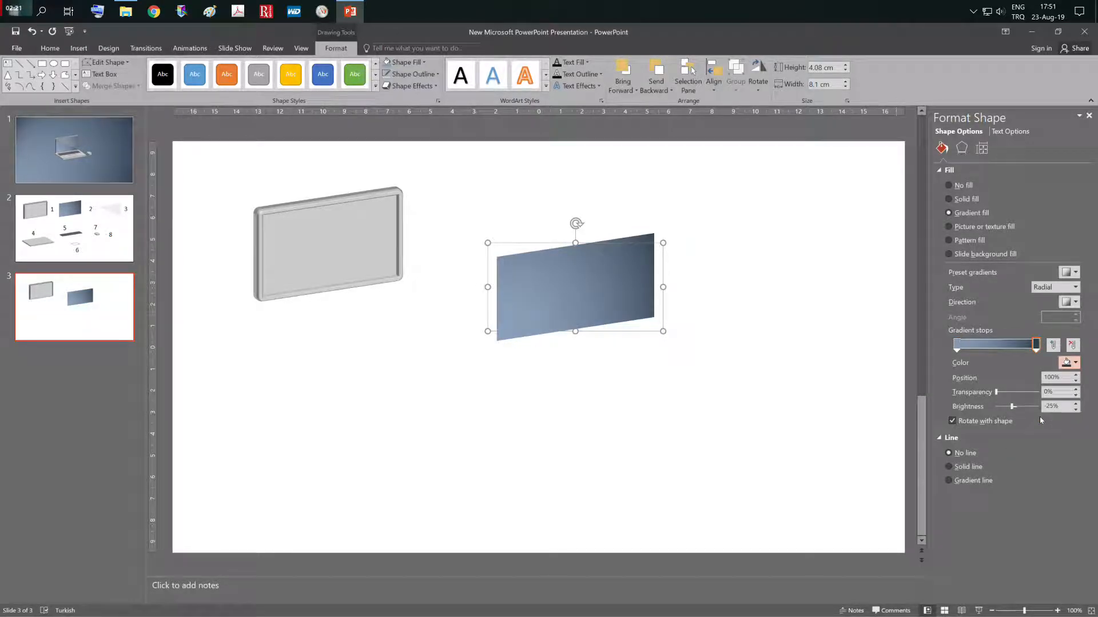
{"action": "left_click", "coordinate": [422, 62]}
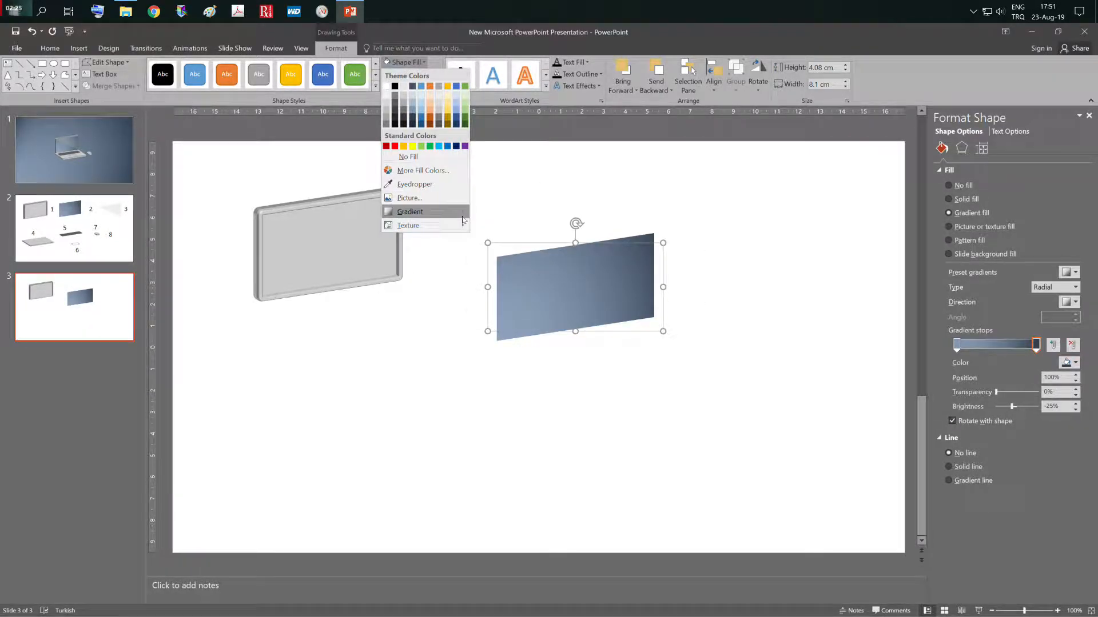
{"action": "mouse_move", "coordinate": [462, 219]}
{"action": "left_click", "coordinate": [880, 349]}
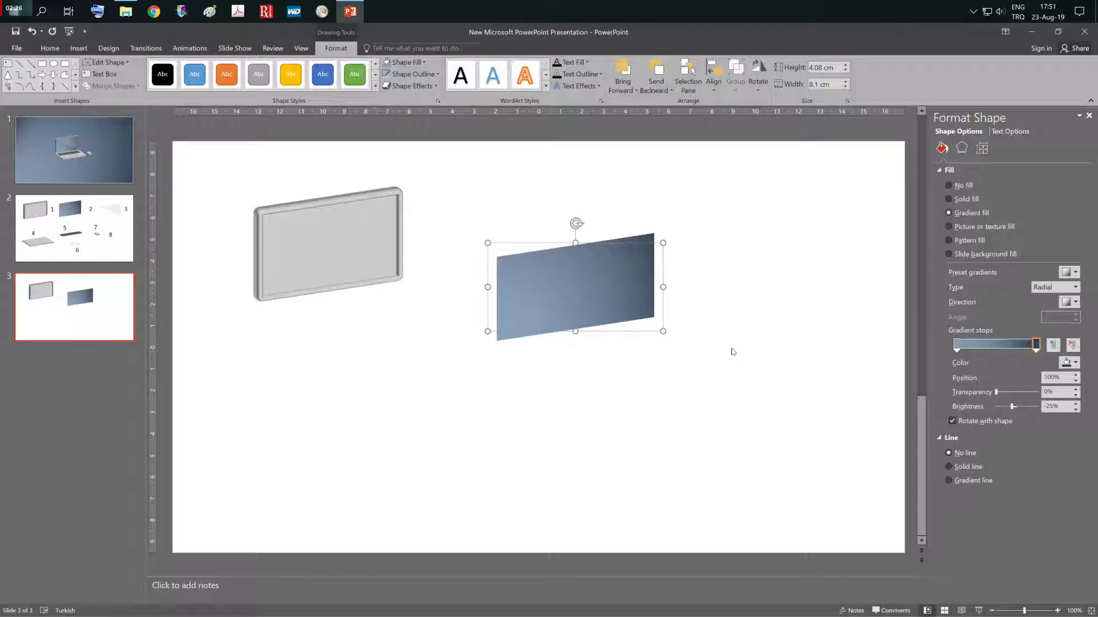
Resize the gradient rectangle to 4 cm high and 7 cm wide and fit it inside the grey panel's frame
{"action": "left_click", "coordinate": [831, 68]}
{"action": "left_click_drag", "start_coordinate": [833, 68], "coordinate": [808, 67]}
{"action": "type", "text": "4"}
{"action": "key", "text": "Tab"}
{"action": "type", "text": "7"}
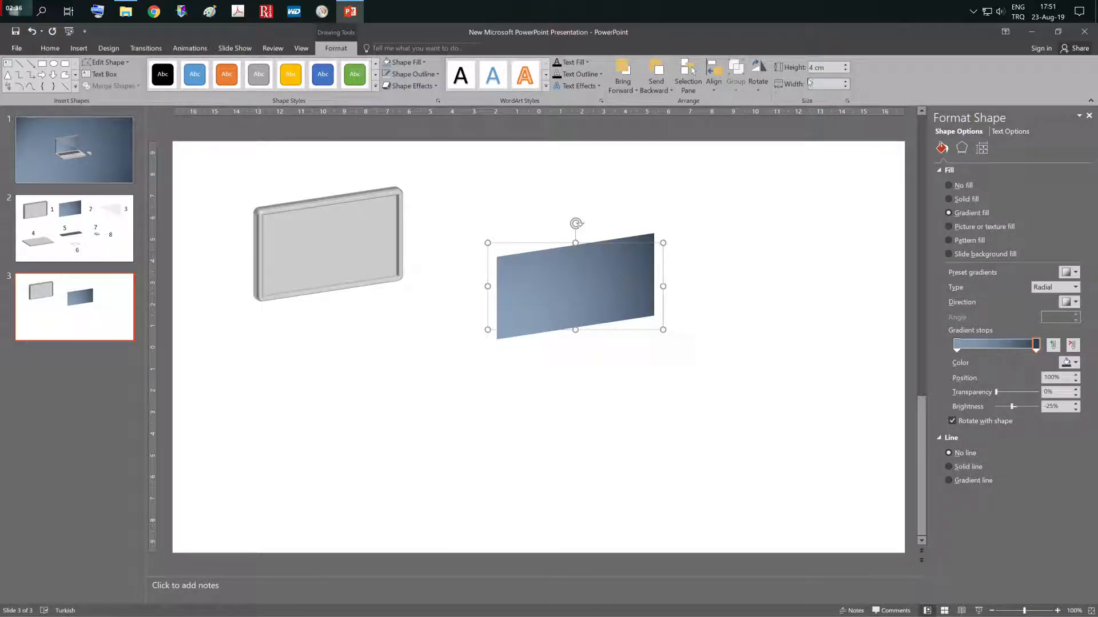
{"action": "key", "text": "Tab"}
{"action": "left_click_drag", "start_coordinate": [629, 233], "coordinate": [394, 192]}
{"action": "left_click", "coordinate": [595, 367]}
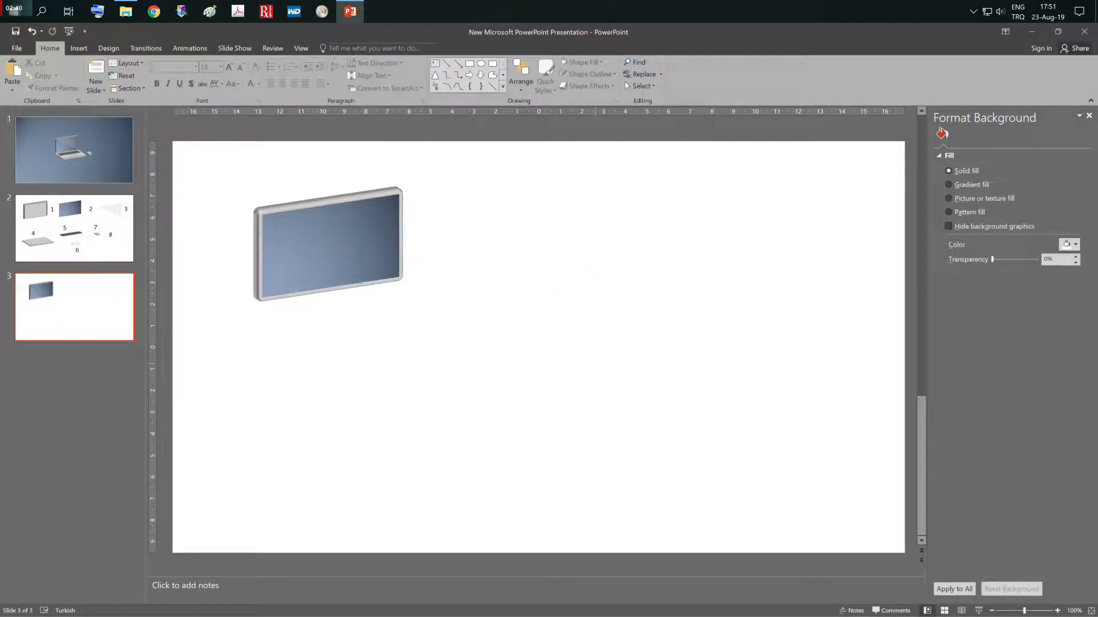
Duplicate the gradient screen rectangle and place the copy to the right of the framed panel
{"action": "right_click", "coordinate": [333, 243]}
{"action": "left_click", "coordinate": [359, 264]}
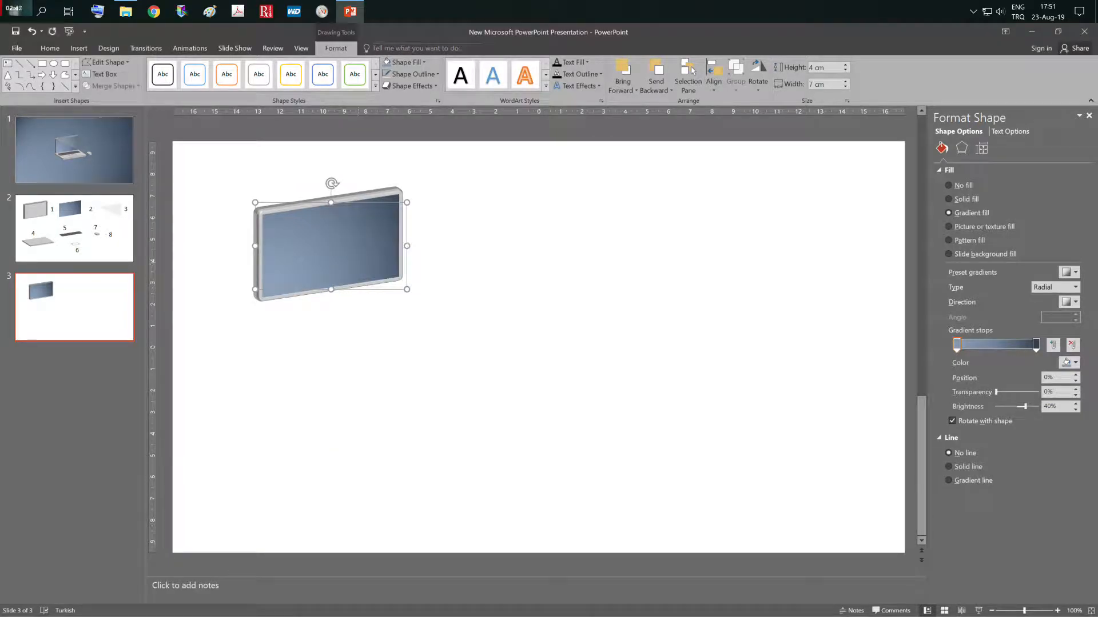
{"action": "right_click", "coordinate": [538, 272]}
{"action": "left_click", "coordinate": [565, 293]}
{"action": "left_click_drag", "start_coordinate": [344, 273], "coordinate": [567, 306]}
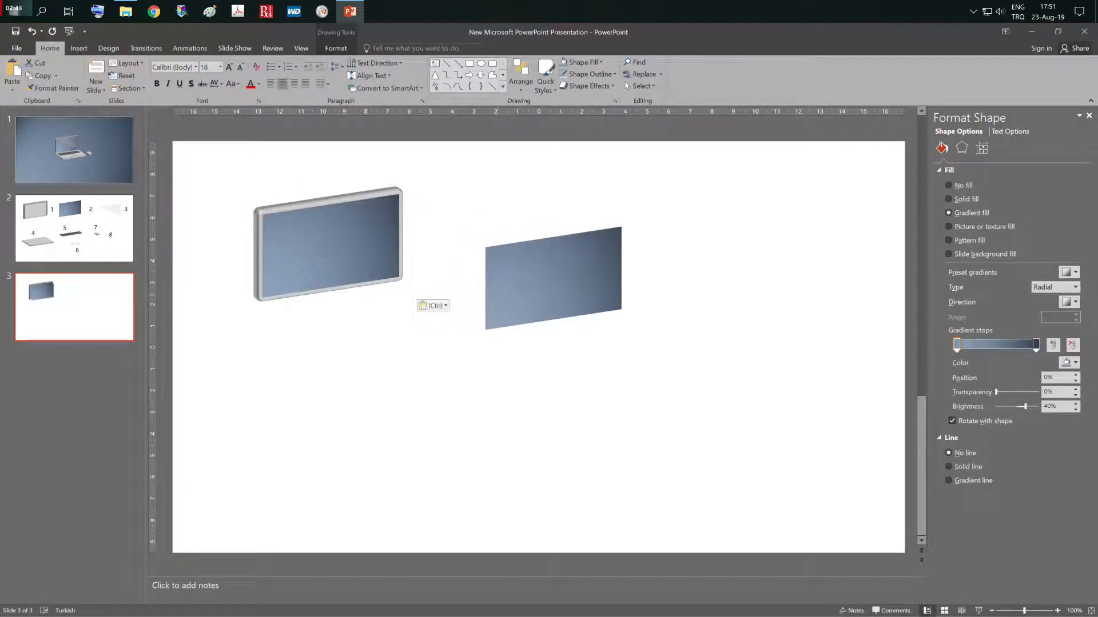
{"action": "left_click", "coordinate": [335, 50]}
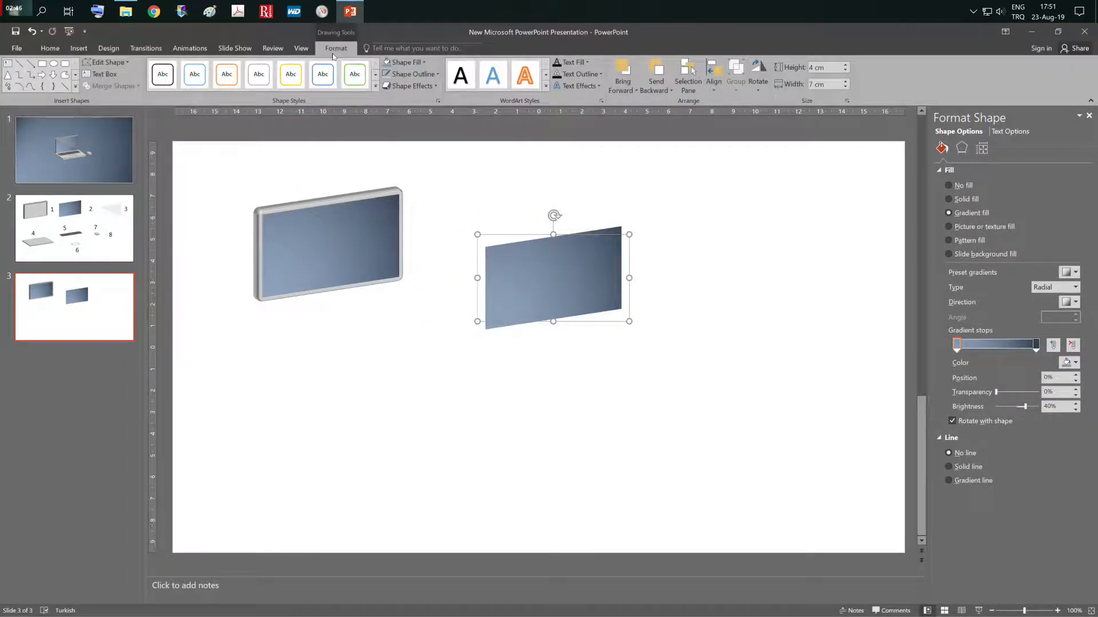
{"action": "left_click", "coordinate": [430, 75]}
{"action": "left_click", "coordinate": [415, 63]}
{"action": "left_click", "coordinate": [415, 63]}
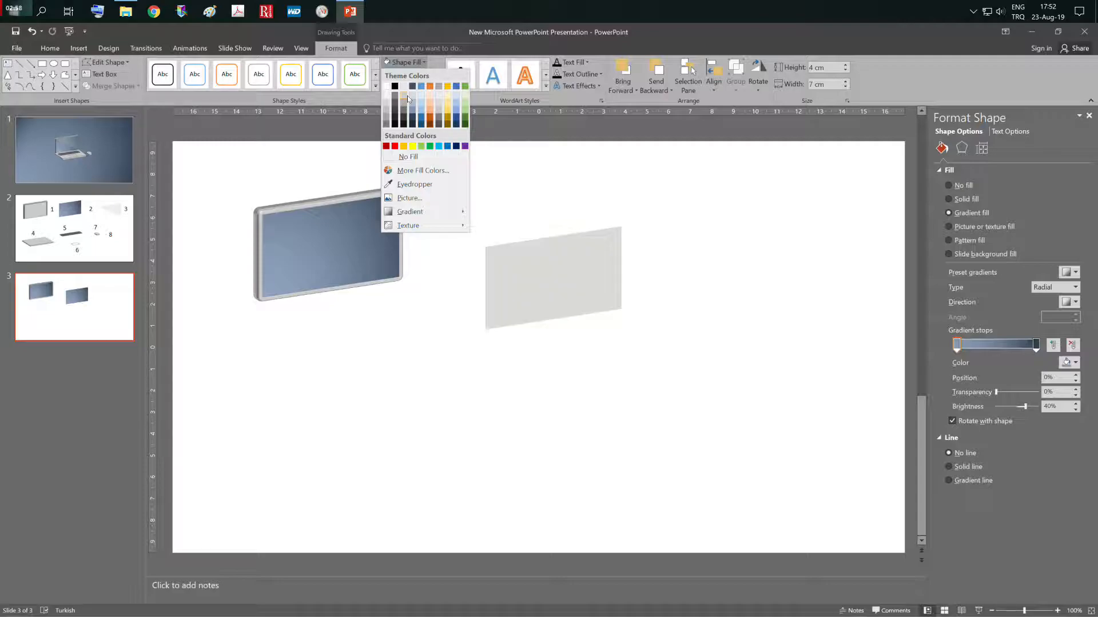
{"action": "left_click", "coordinate": [550, 192]}
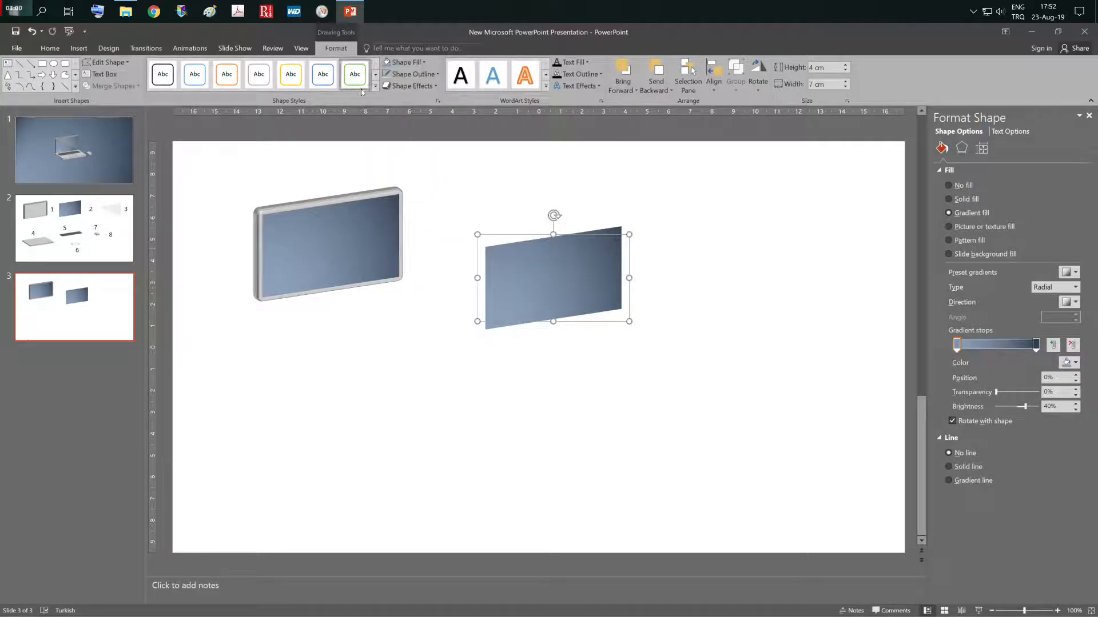
Change the copied gradient rectangle's shape to a right triangle and move it slightly upward
{"action": "left_click", "coordinate": [105, 62]}
{"action": "mouse_move", "coordinate": [136, 79]}
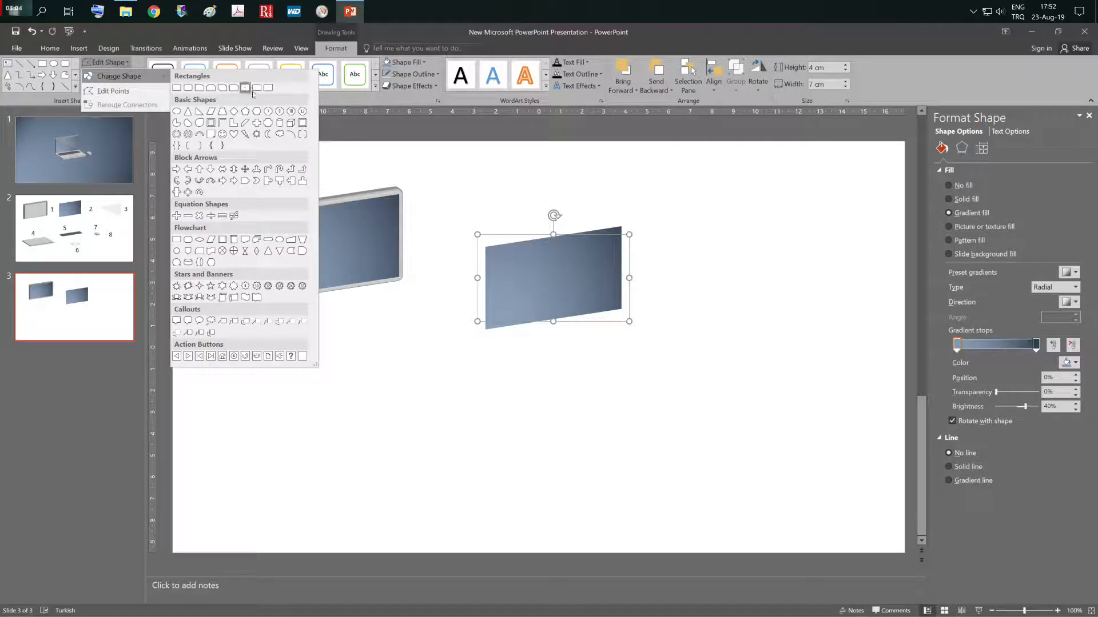
{"action": "left_click", "coordinate": [199, 112]}
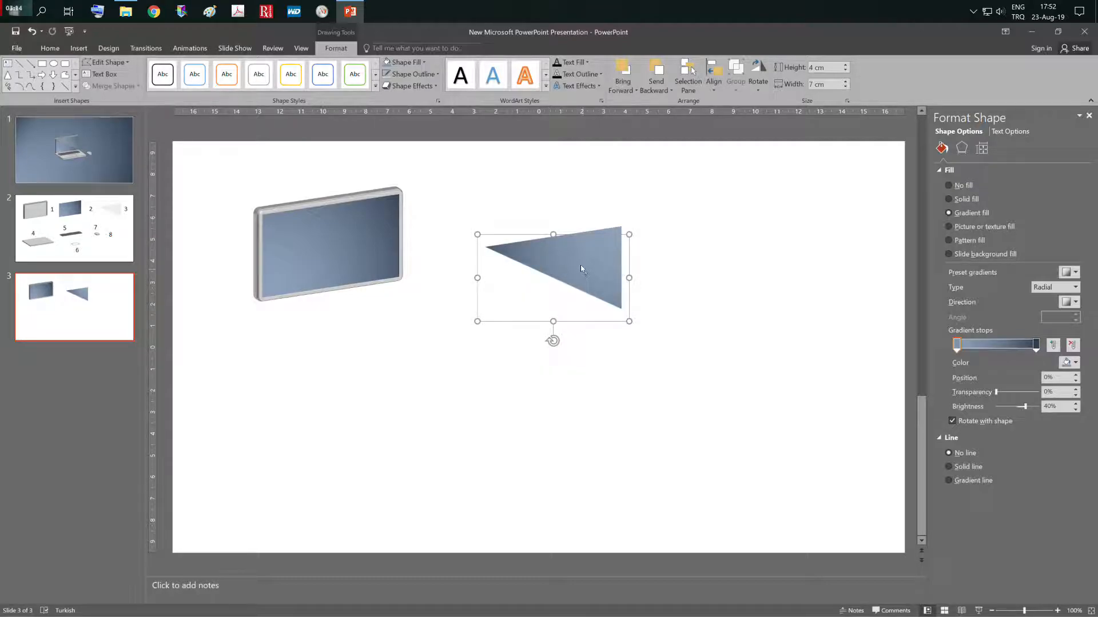
{"action": "left_click", "coordinate": [549, 292]}
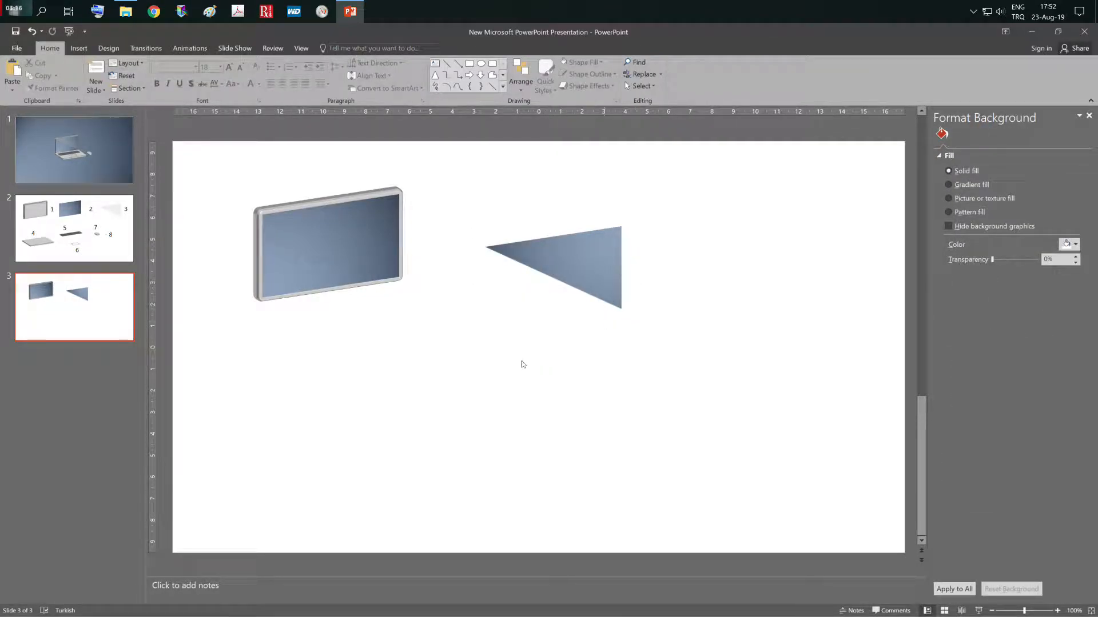
{"action": "left_click", "coordinate": [329, 243]}
{"action": "left_click", "coordinate": [554, 260]}
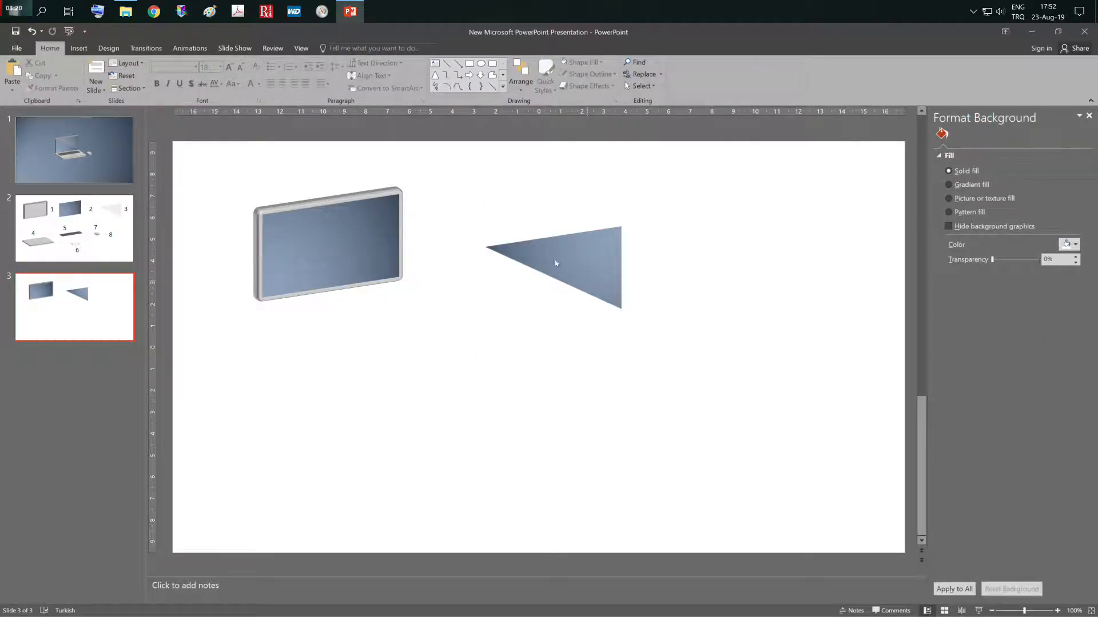
{"action": "left_click", "coordinate": [526, 255]}
{"action": "mouse_move", "coordinate": [526, 255]}
{"action": "left_mouse_down"}
{"action": "mouse_move", "coordinate": [597, 370]}
{"action": "mouse_move", "coordinate": [525, 241]}
{"action": "left_mouse_up"}
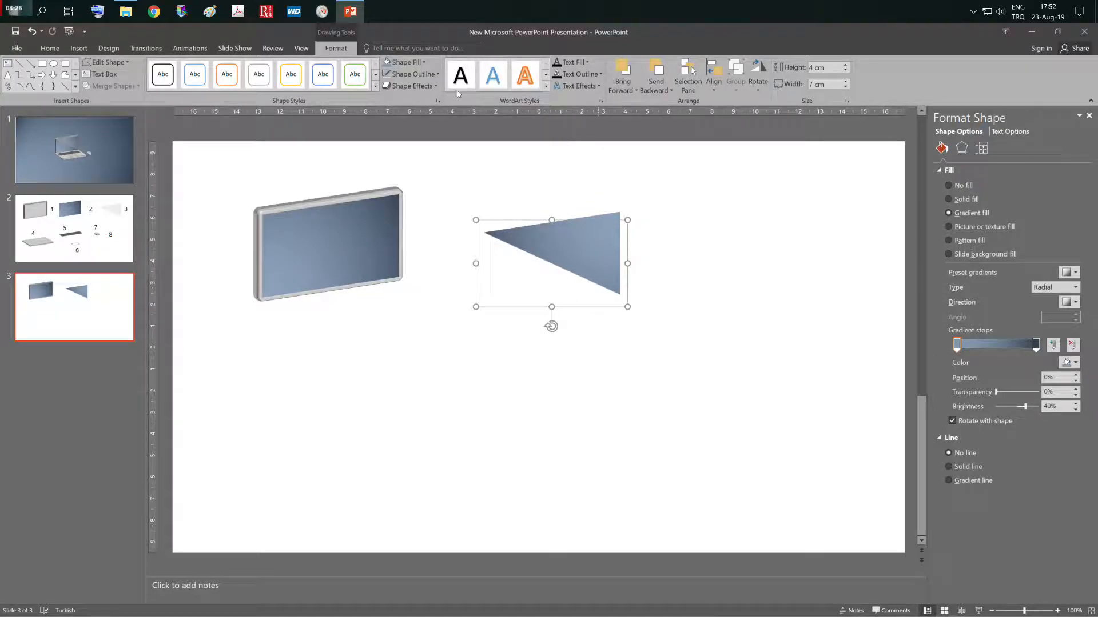
Fill the right triangle with solid light grey and set its transparency to 75%
{"action": "left_click", "coordinate": [420, 66]}
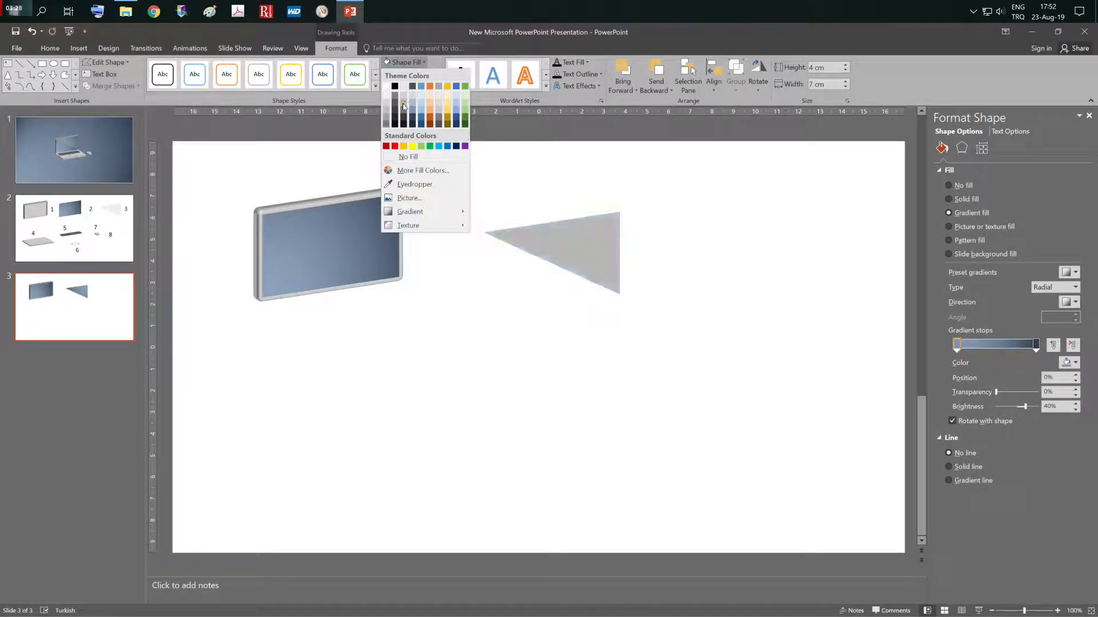
{"action": "left_click", "coordinate": [403, 105]}
{"action": "left_click", "coordinate": [961, 148]}
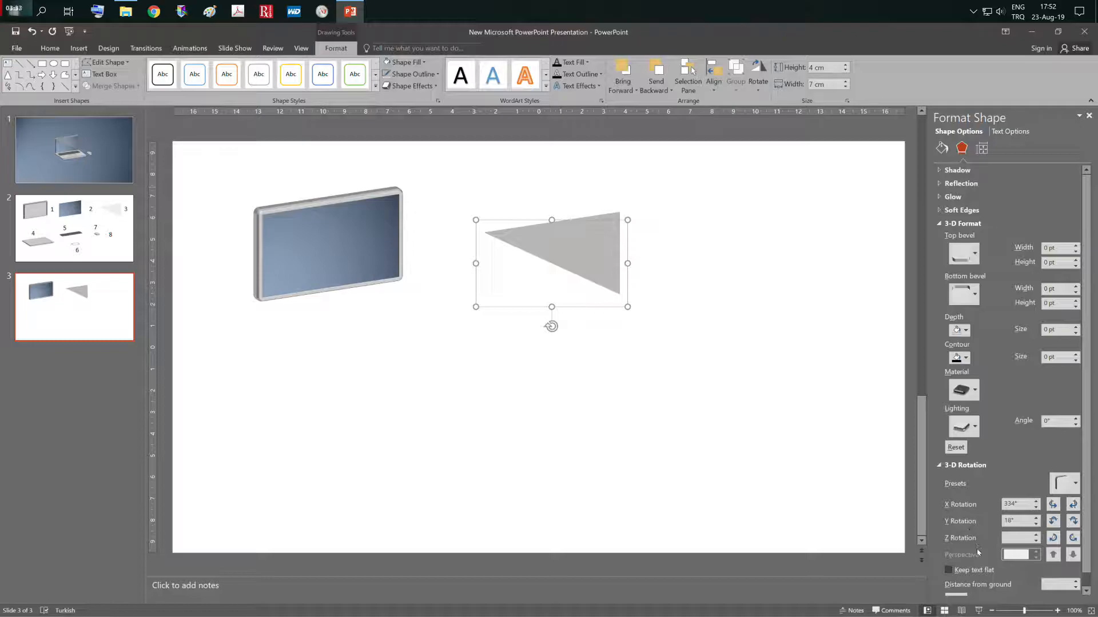
{"action": "left_click", "coordinate": [941, 148]}
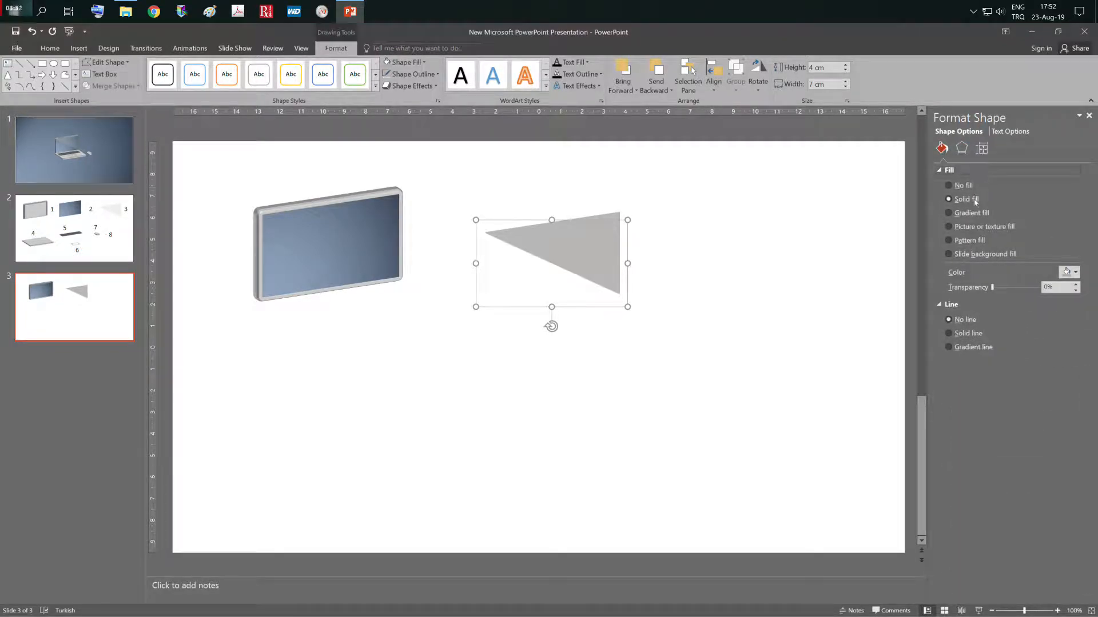
{"action": "left_click", "coordinate": [1052, 287]}
{"action": "type", "text": "80"}
{"action": "key", "text": "Return"}
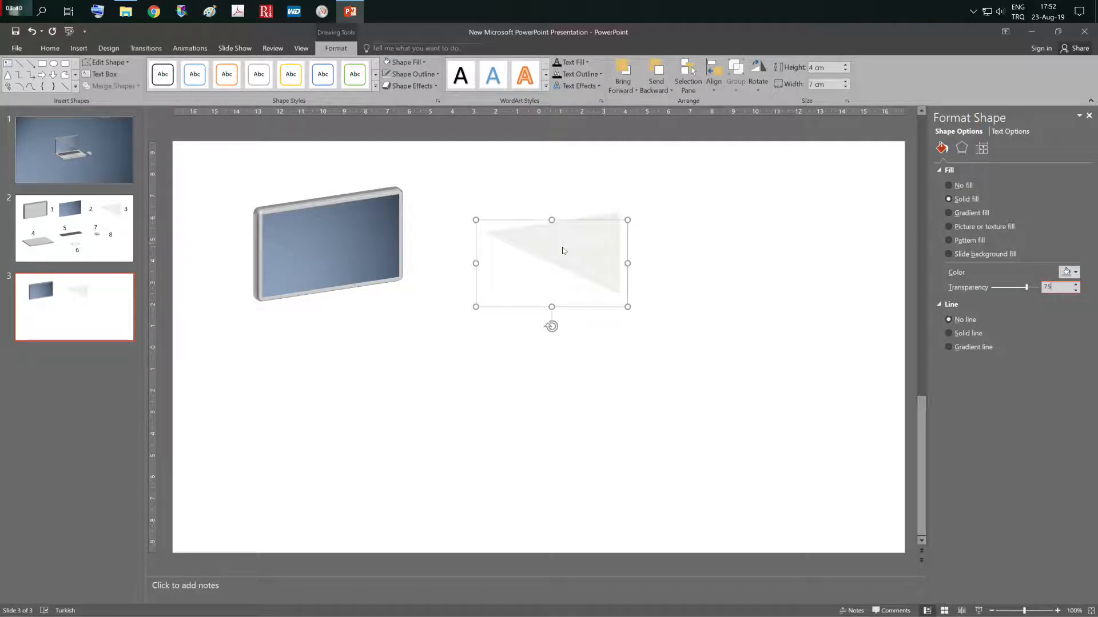
Place the transparent triangle over the gradient display as a glare inside the panel's frame
{"action": "key", "text": "Escape"}
{"action": "left_click", "coordinate": [603, 256]}
{"action": "left_click_drag", "start_coordinate": [603, 255], "coordinate": [378, 245]}
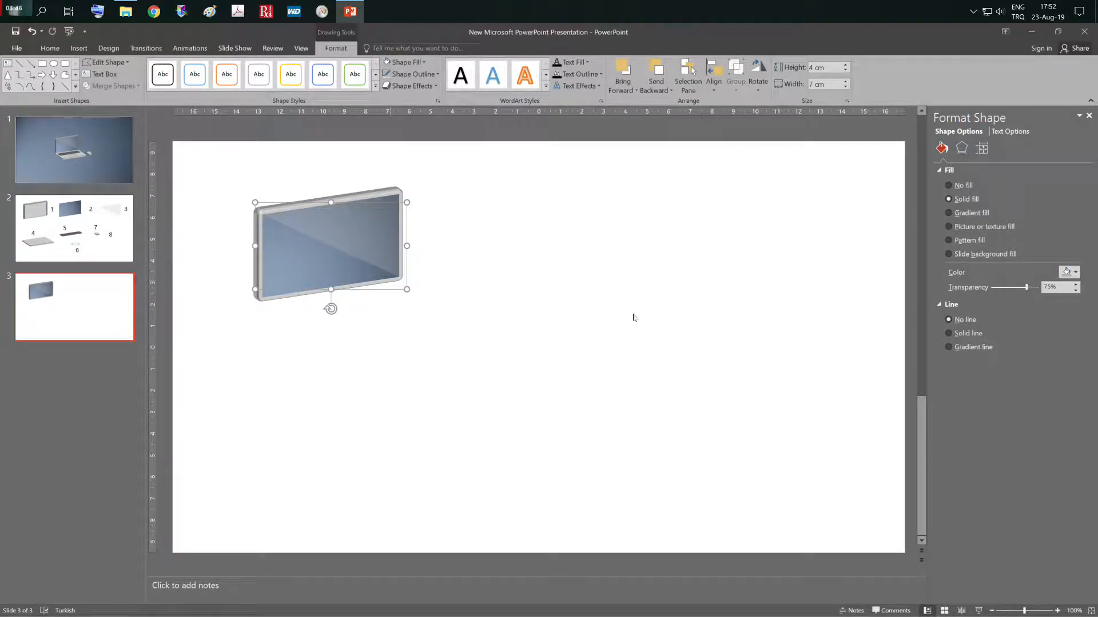
{"action": "left_click", "coordinate": [634, 317]}
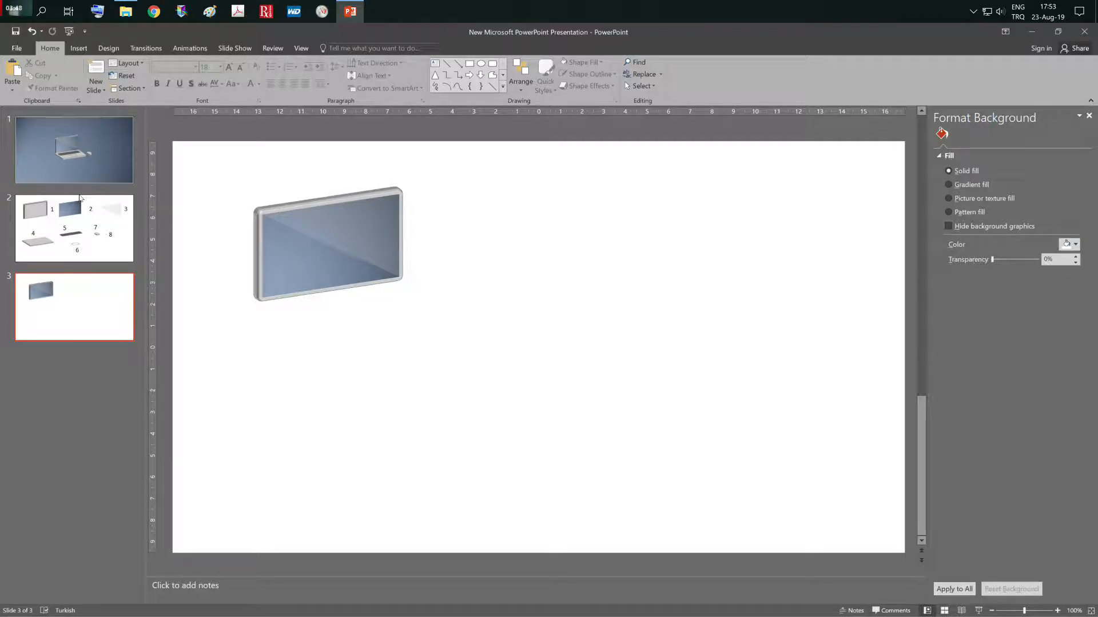
{"action": "scroll", "coordinate": [642, 205], "scroll_direction": "up", "scroll_amount": 1}
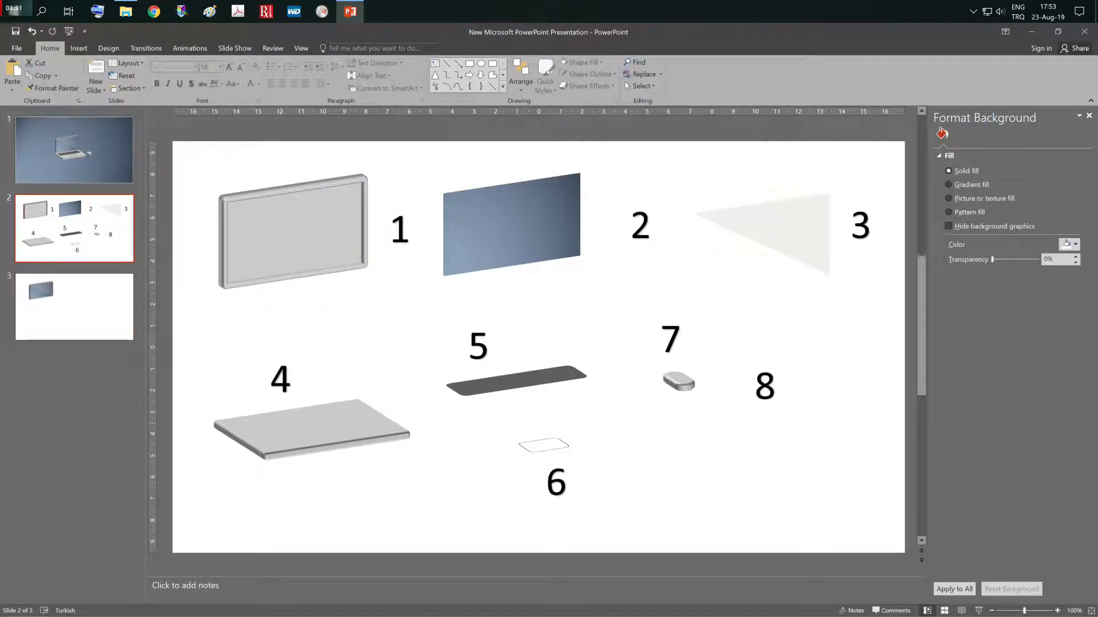
{"action": "left_click", "coordinate": [111, 305]}
{"action": "left_click", "coordinate": [79, 48]}
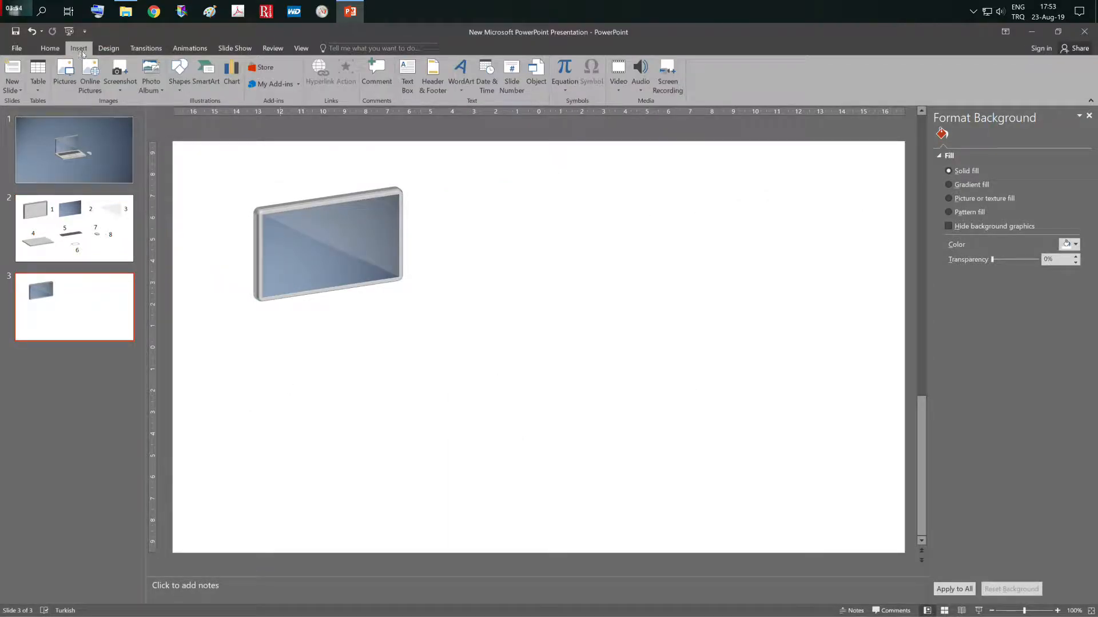
{"action": "left_click", "coordinate": [180, 71]}
{"action": "left_click", "coordinate": [561, 279]}
Duplicate the grey bevelled frame panel and place the copy in the empty area below and to the right
{"action": "left_click", "coordinate": [329, 217]}
{"action": "right_click", "coordinate": [327, 197]}
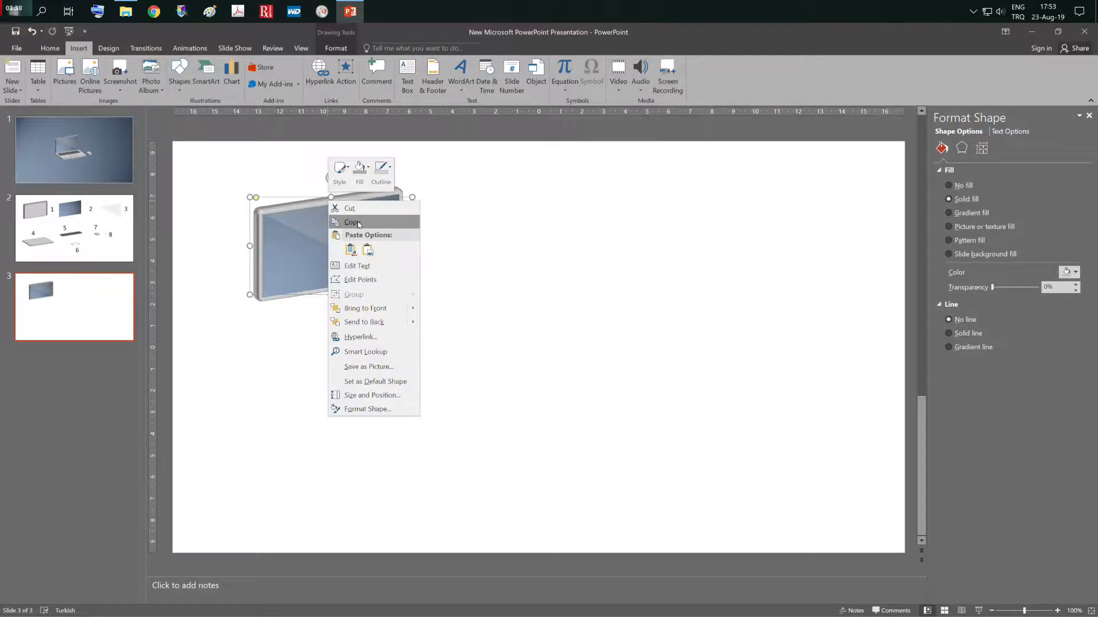
{"action": "right_click", "coordinate": [473, 271]}
{"action": "left_click_drag", "start_coordinate": [380, 250], "coordinate": [541, 394]}
Lay the copied grey panel flat with the parallel 3-D rotation preset of X 306.5°, Y 301.3° and Z 57.6°
{"action": "left_click", "coordinate": [347, 53]}
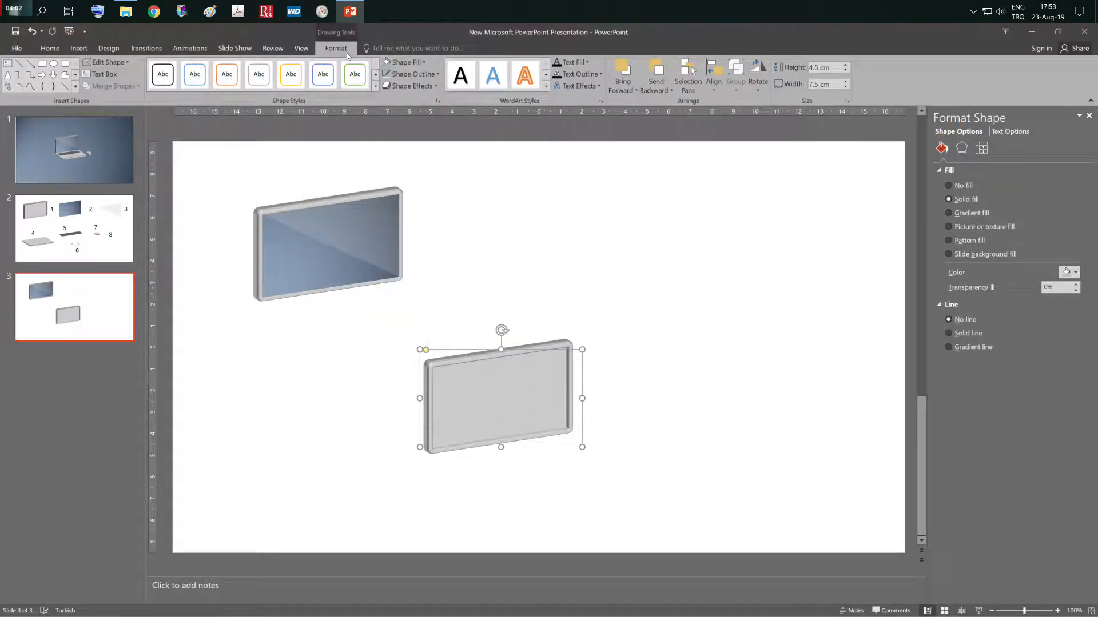
{"action": "left_click", "coordinate": [409, 86]}
{"action": "mouse_move", "coordinate": [421, 250]}
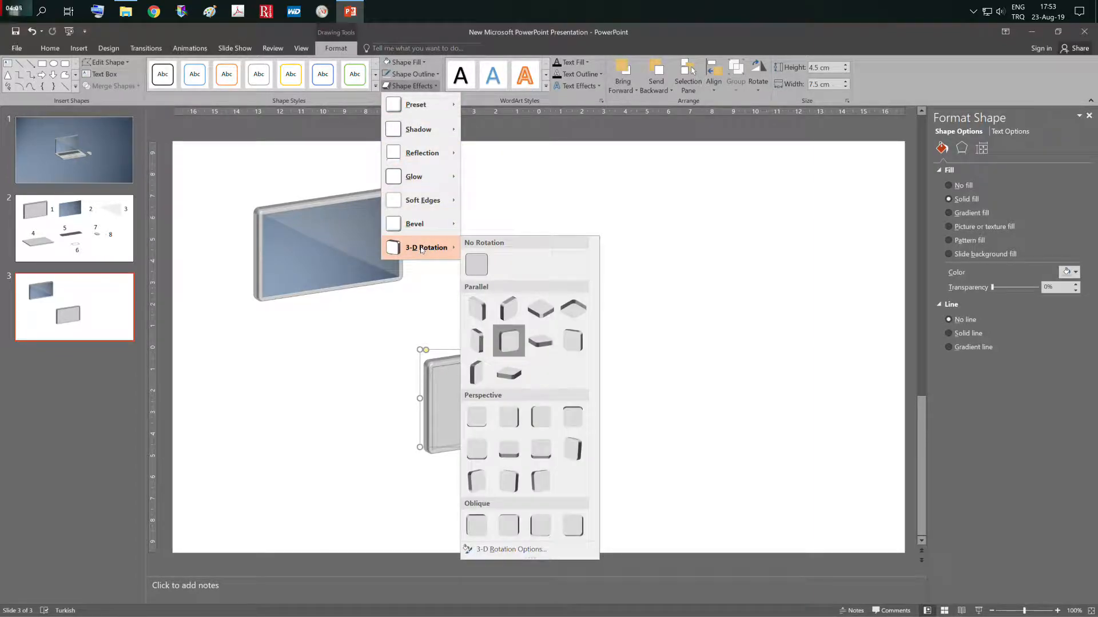
{"action": "left_click", "coordinate": [537, 337]}
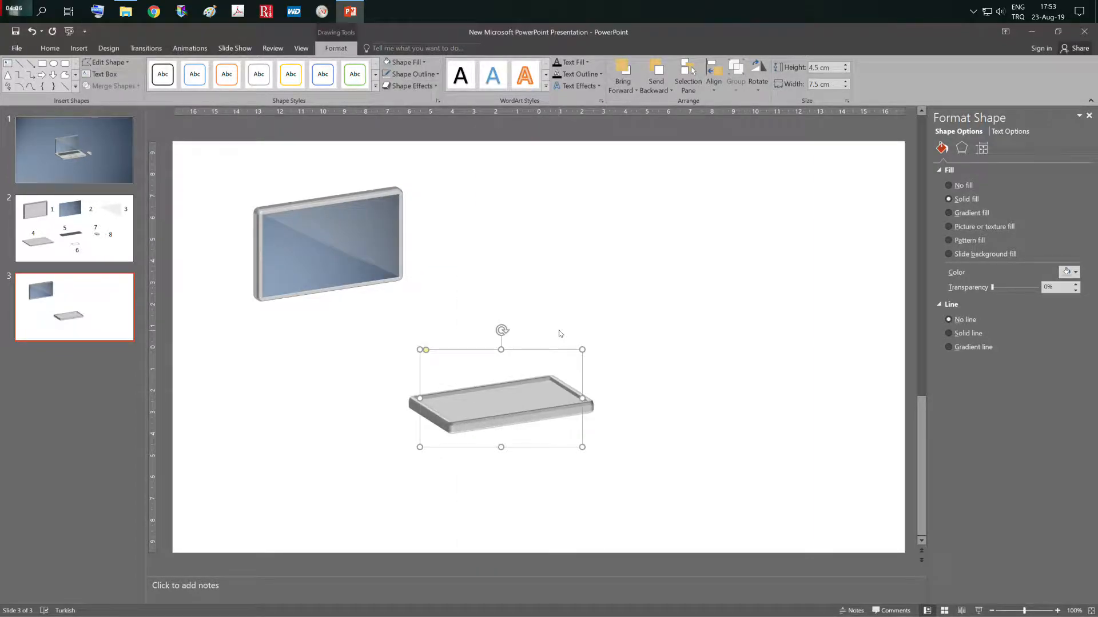
Apply the Cool Slant bevel to both the top and the bottom of the flat grey panel
{"action": "left_click", "coordinate": [962, 149]}
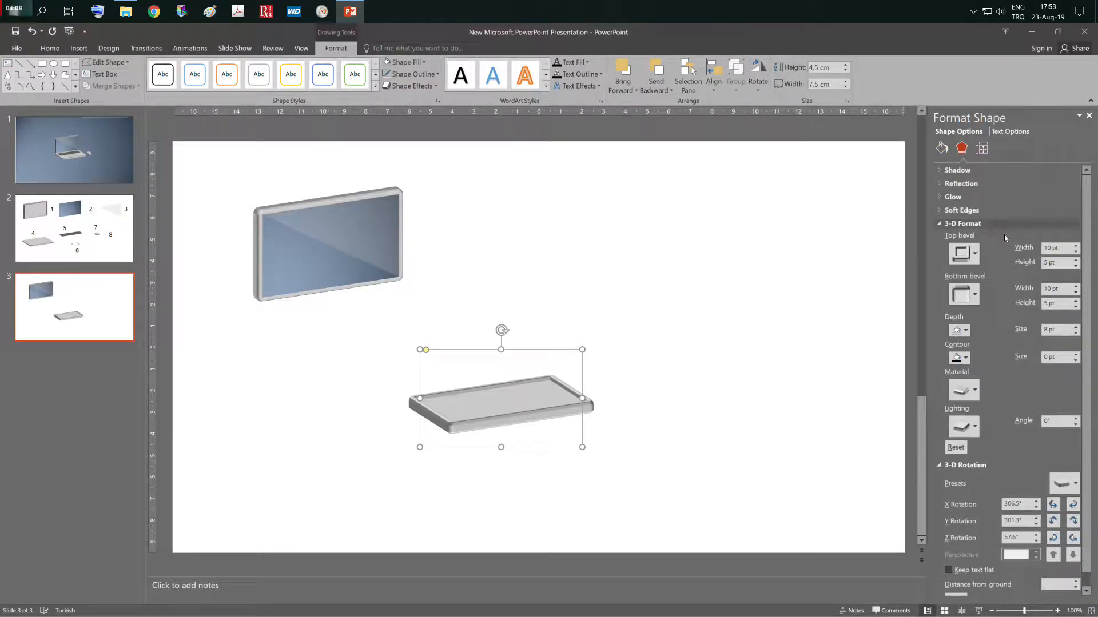
{"action": "left_click", "coordinate": [976, 253]}
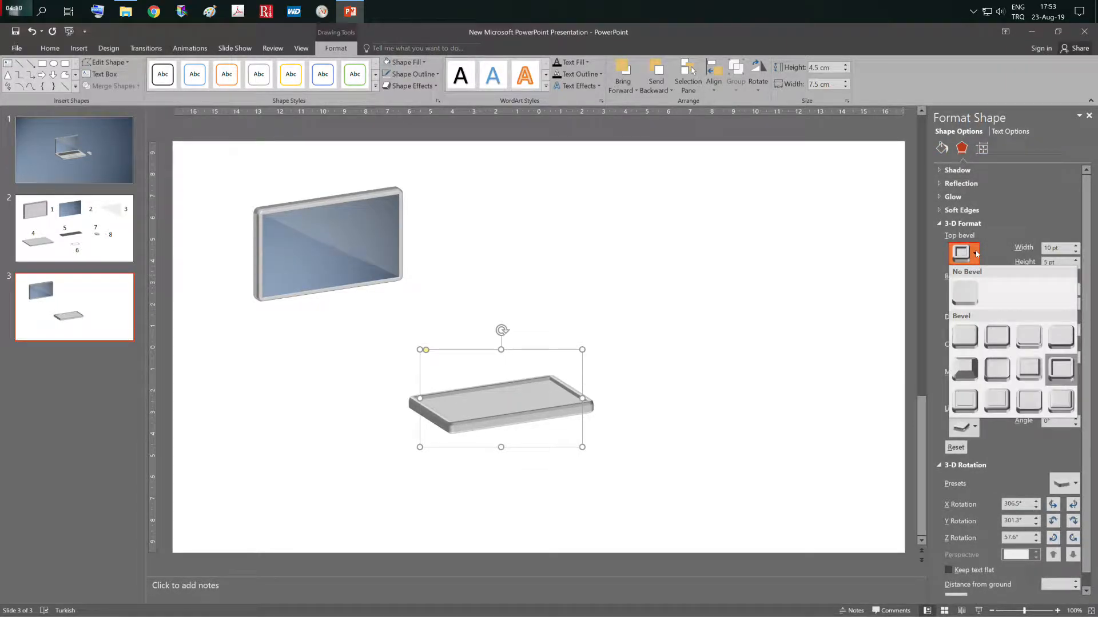
{"action": "left_click", "coordinate": [1061, 338]}
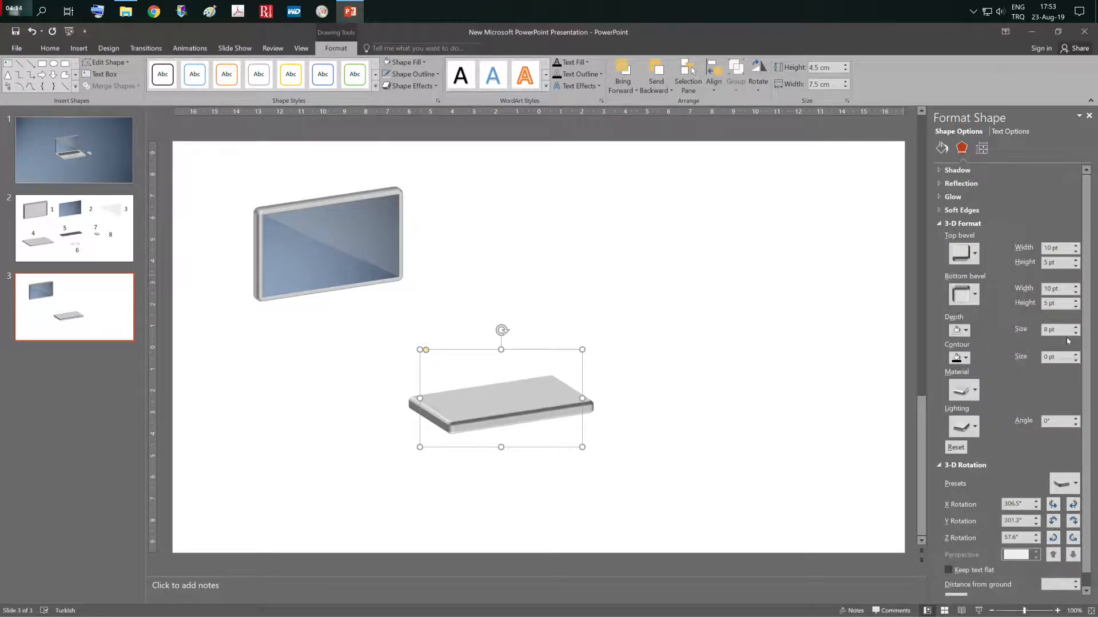
{"action": "left_click", "coordinate": [970, 298]}
{"action": "left_click", "coordinate": [1067, 379]}
Set the flat panel's top and bottom bevels to 5 pt wide and 3 pt high
{"action": "left_click", "coordinate": [1076, 251]}
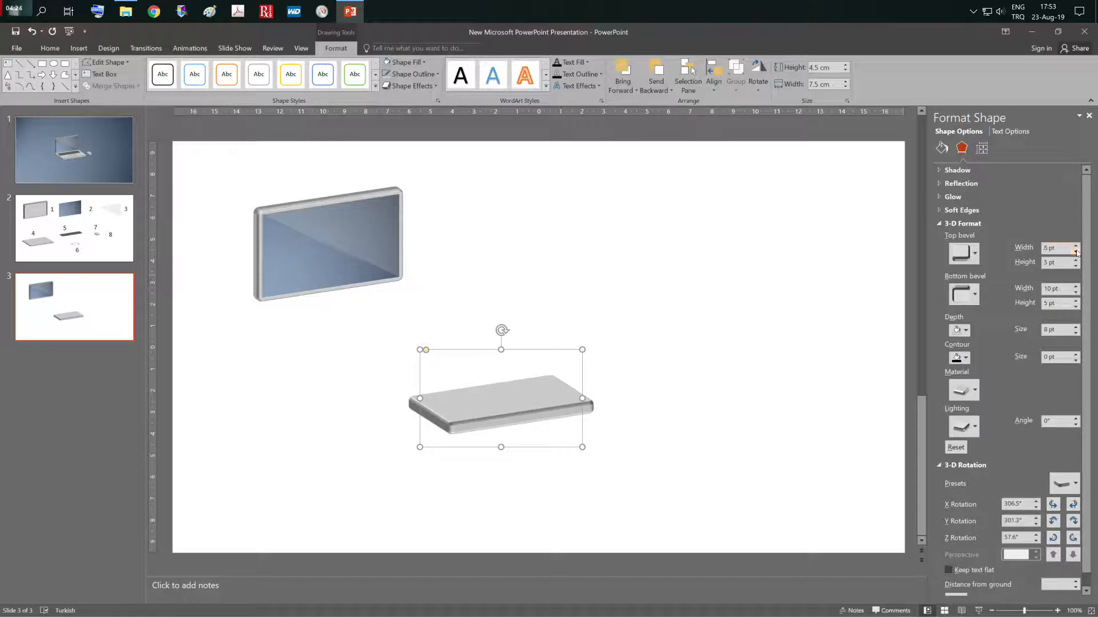
{"action": "left_click", "coordinate": [1076, 252]}
{"action": "left_click", "coordinate": [1076, 266]}
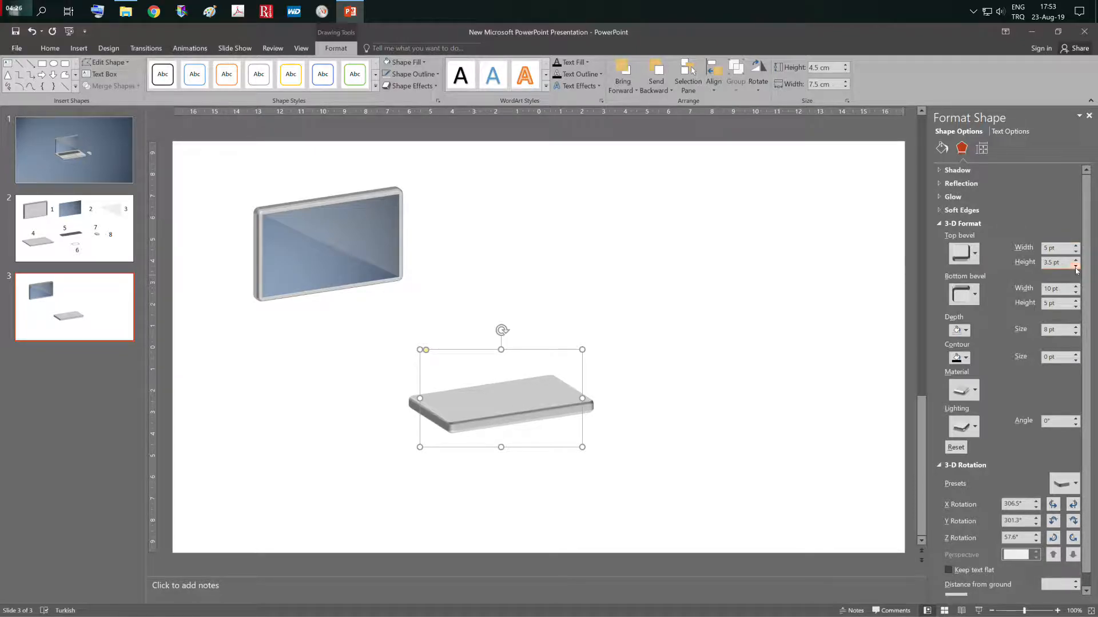
{"action": "left_click", "coordinate": [1076, 291]}
{"action": "left_click", "coordinate": [1076, 293]}
{"action": "left_click", "coordinate": [1076, 292]}
{"action": "left_click", "coordinate": [1076, 306]}
{"action": "left_click", "coordinate": [1076, 307]}
{"action": "left_click", "coordinate": [1076, 307]}
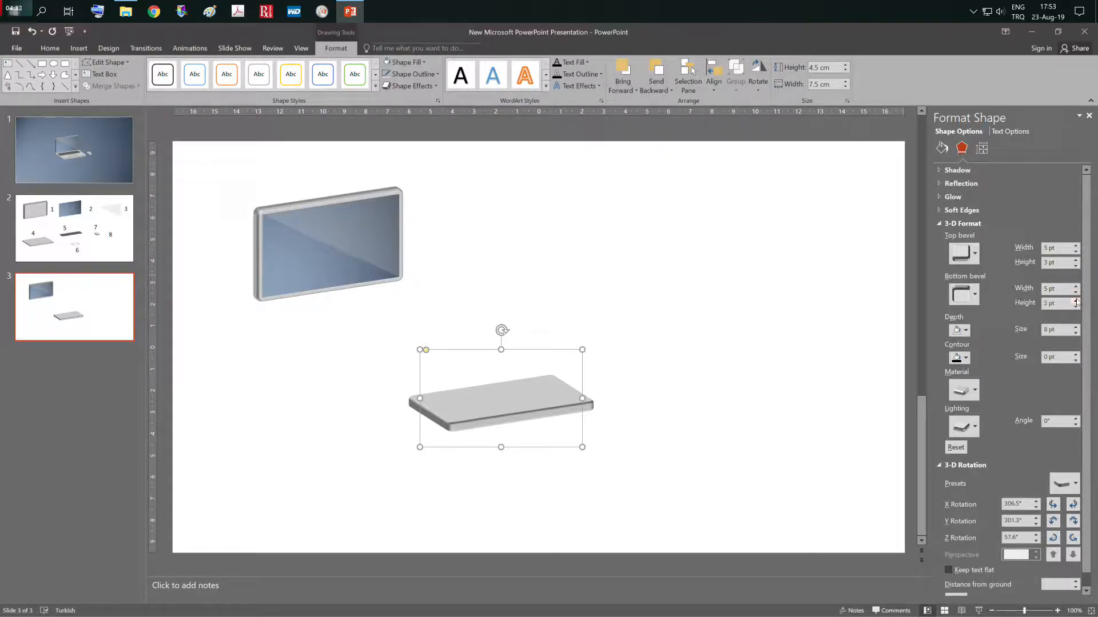
Reduce the flat panel's depth to 5 pt and place it below the laptop screen as the base
{"action": "left_click", "coordinate": [1077, 335]}
{"action": "left_click", "coordinate": [1077, 335]}
{"action": "left_click", "coordinate": [1077, 335]}
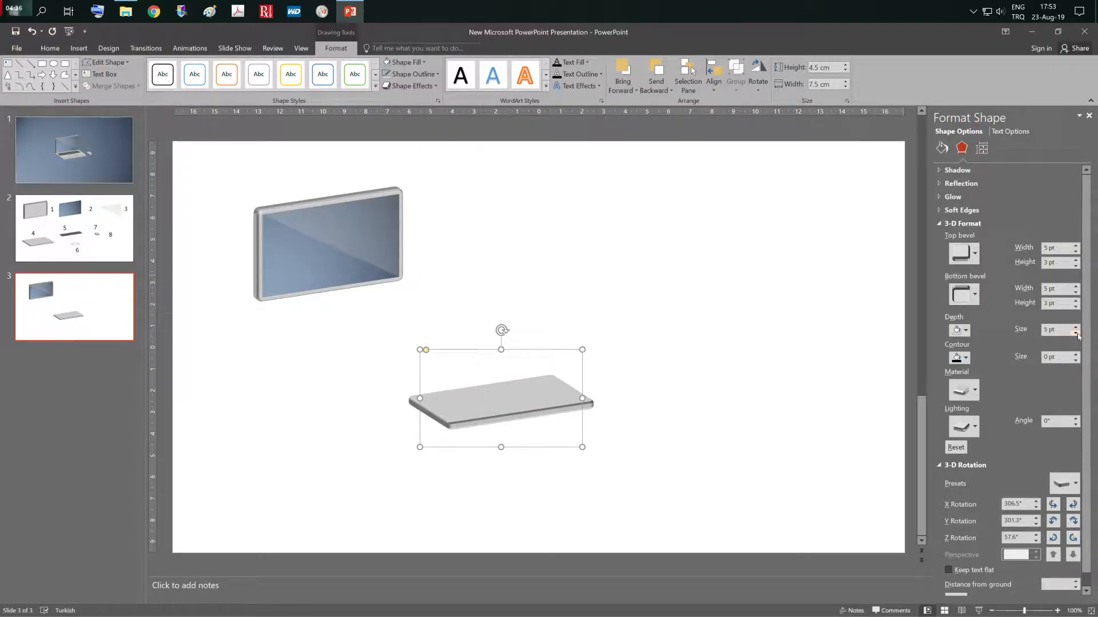
{"action": "left_click_drag", "start_coordinate": [501, 400], "coordinate": [337, 364]}
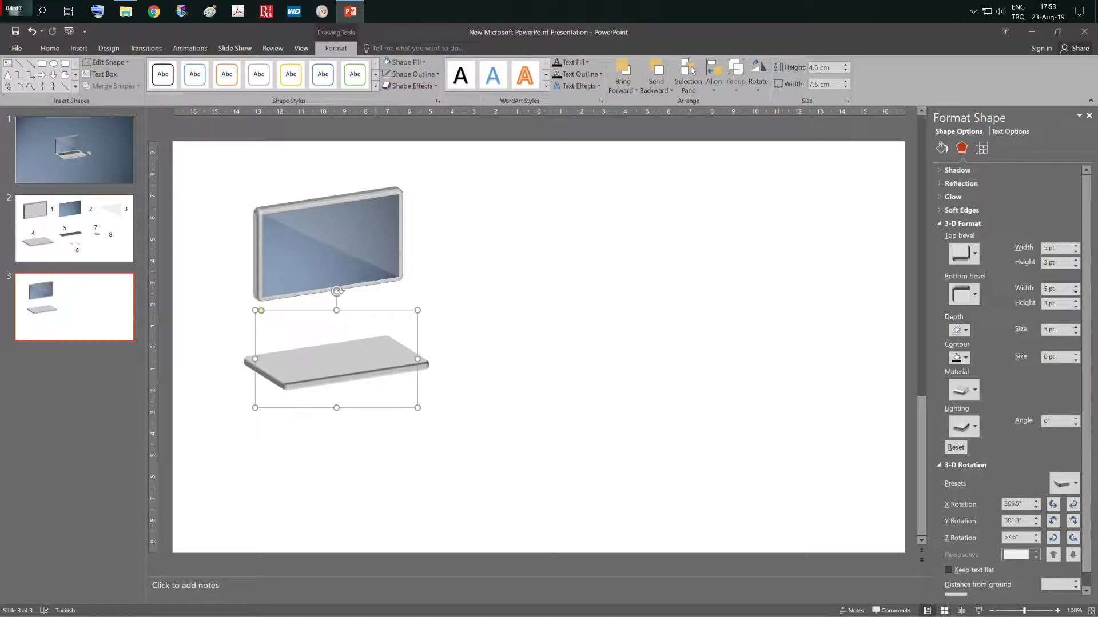
{"action": "left_click", "coordinate": [566, 289]}
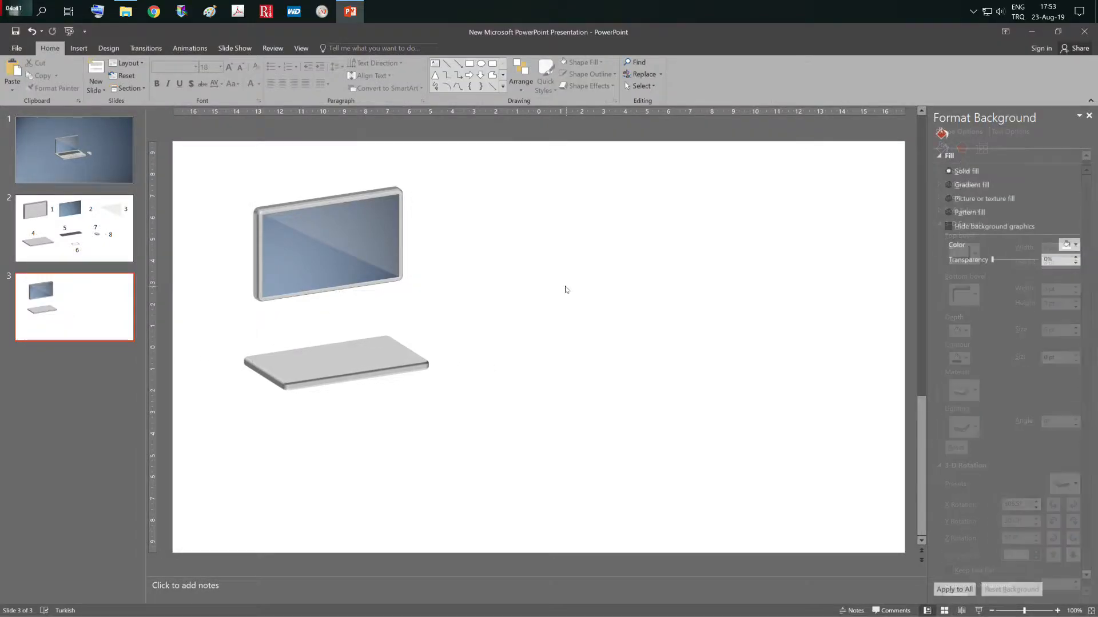
Check the numbered parts on slide 2 and draw a rounded rectangle about 2.2 cm high and 7.4 cm wide on slide 3
{"action": "left_click", "coordinate": [79, 49]}
{"action": "left_click", "coordinate": [86, 240]}
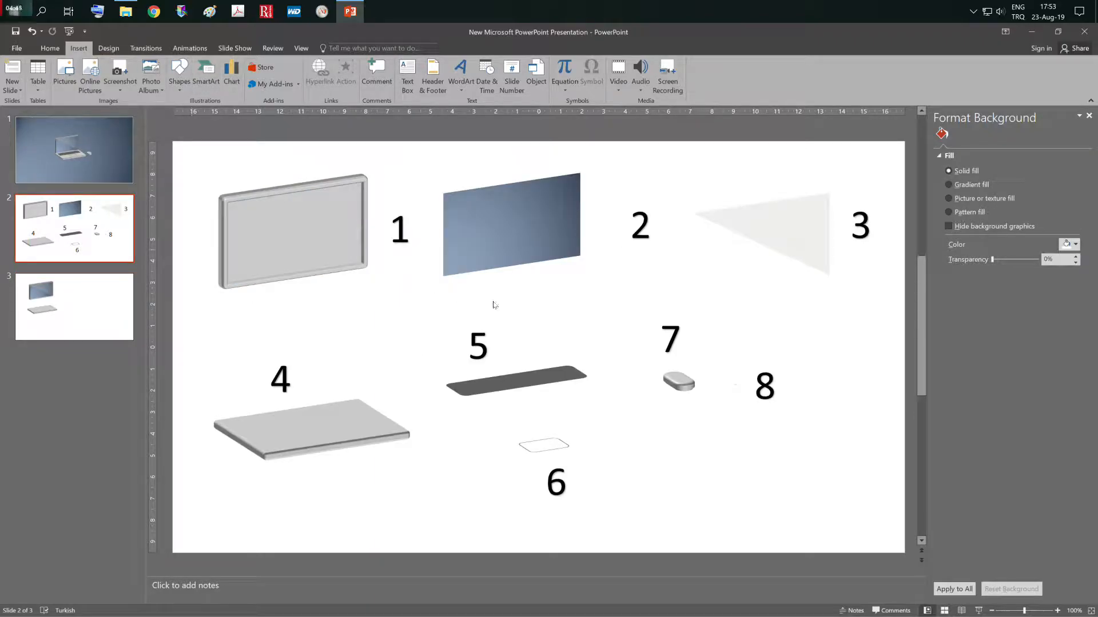
{"action": "key", "text": "Down"}
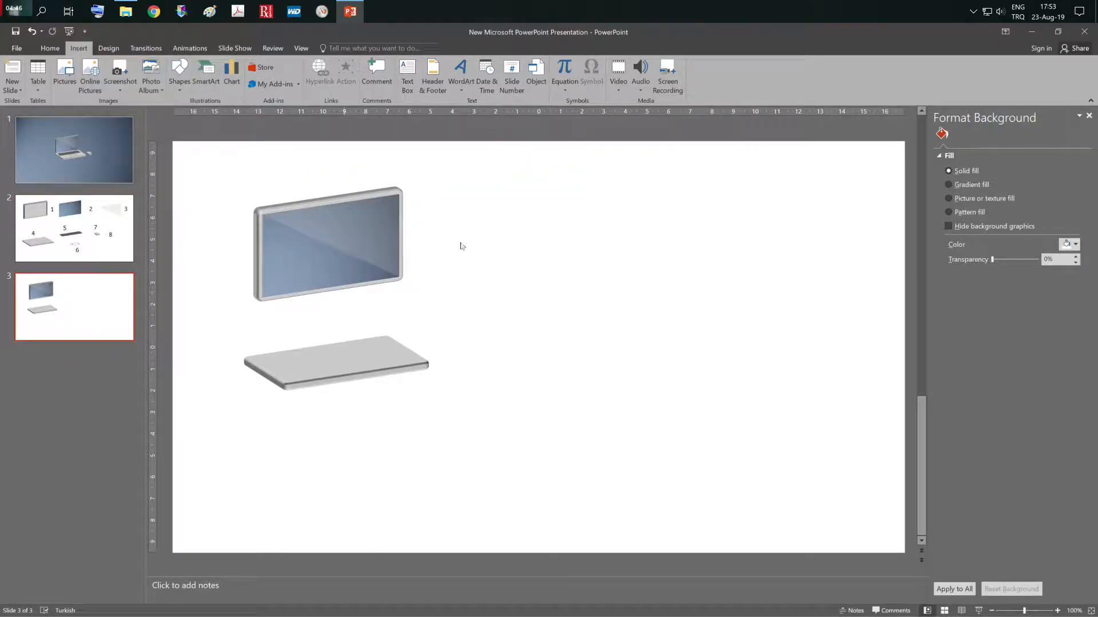
{"action": "left_click", "coordinate": [179, 73]}
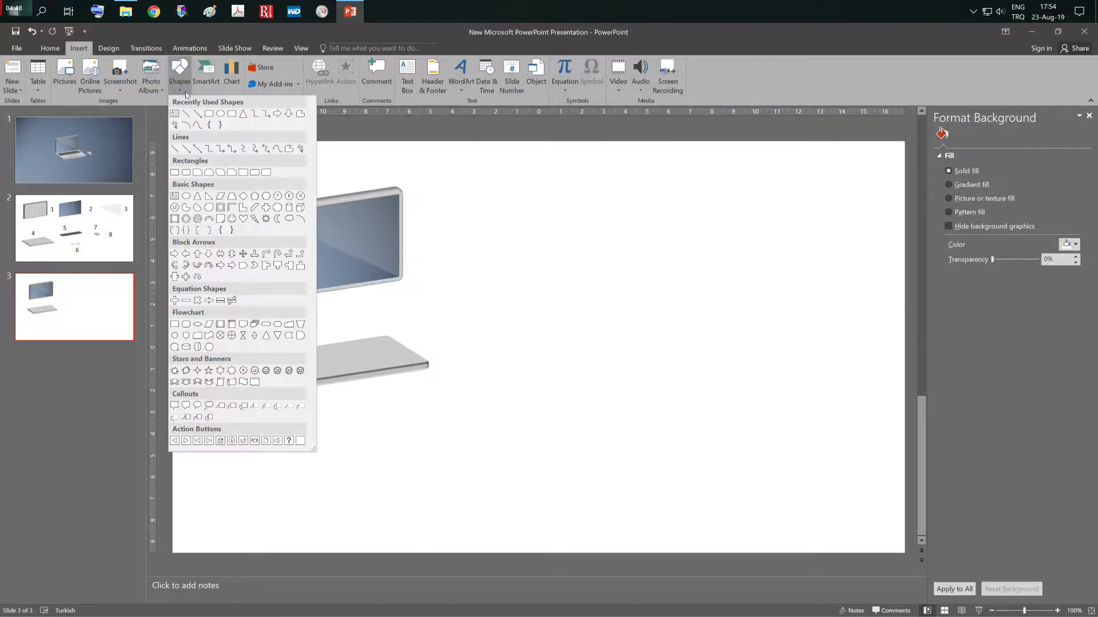
{"action": "left_click", "coordinate": [229, 113]}
{"action": "left_click_drag", "start_coordinate": [483, 295], "coordinate": [644, 342]}
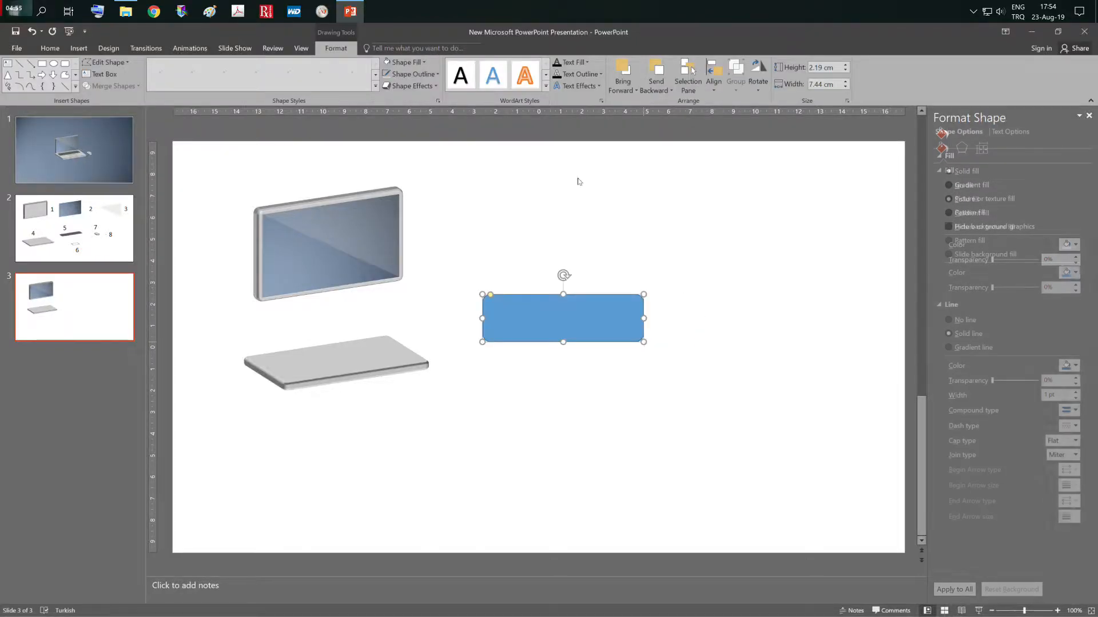
Try a dark grey fill on the new rounded rectangle and set the shape to no fill
{"action": "left_click", "coordinate": [410, 62]}
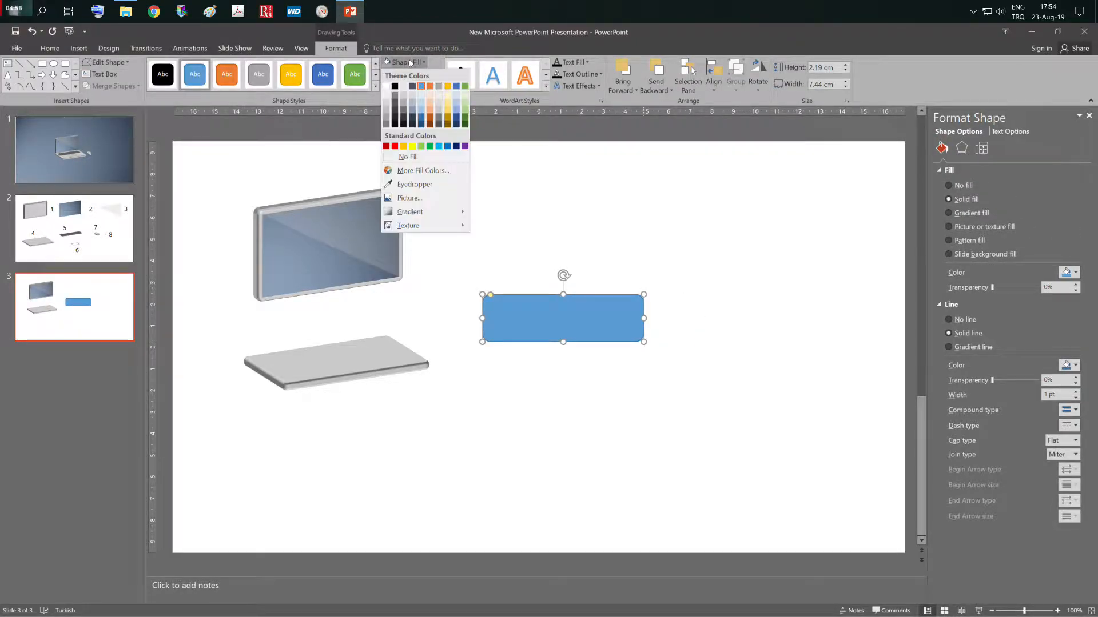
{"action": "left_click", "coordinate": [395, 102]}
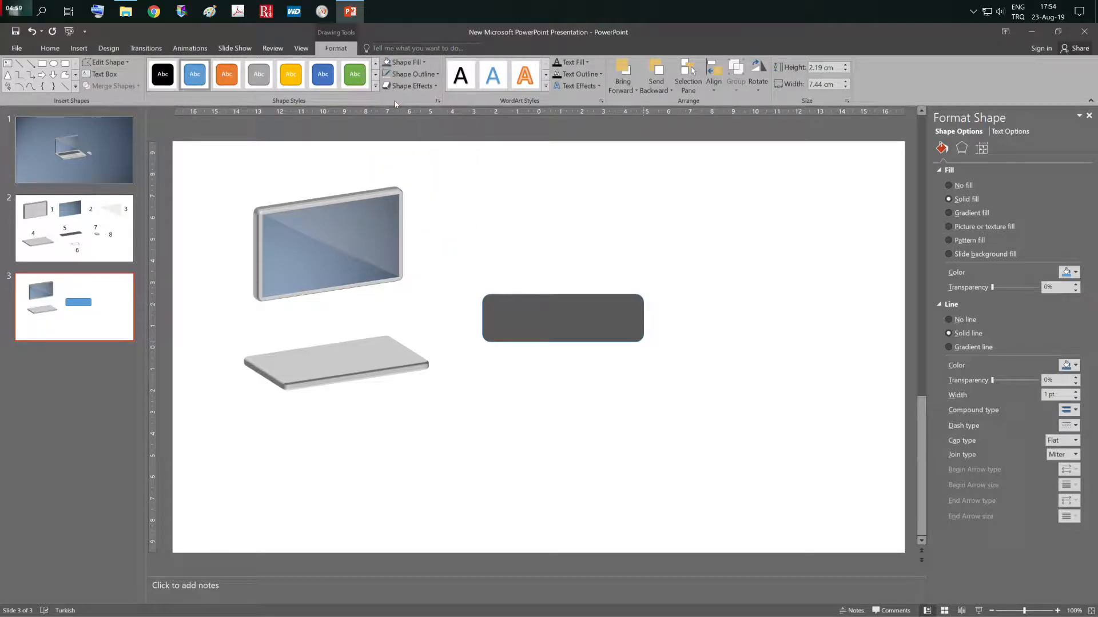
{"action": "left_click", "coordinate": [415, 62]}
{"action": "left_click", "coordinate": [406, 156]}
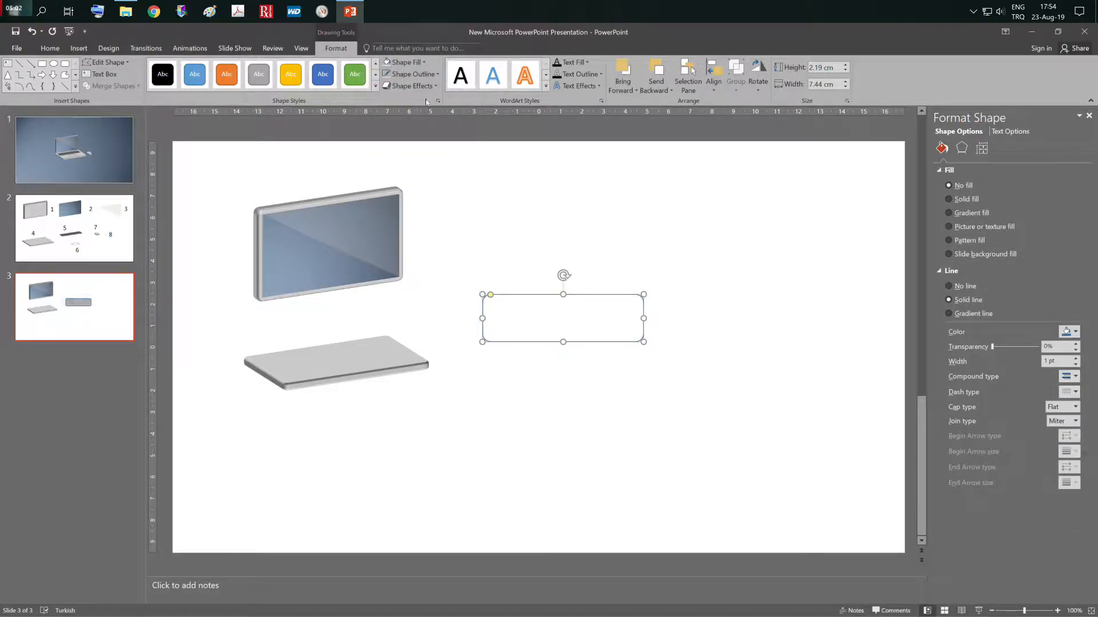
Fill the rounded rectangle on slide 3 with dark grey and remove its outline
{"action": "left_click", "coordinate": [426, 75]}
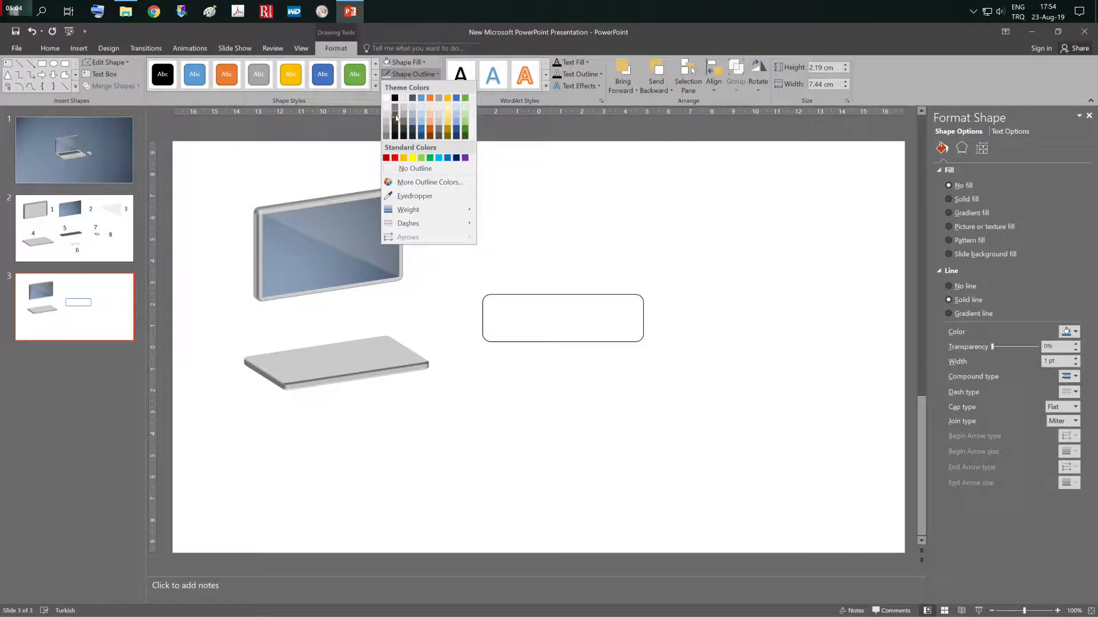
{"action": "left_click", "coordinate": [395, 117]}
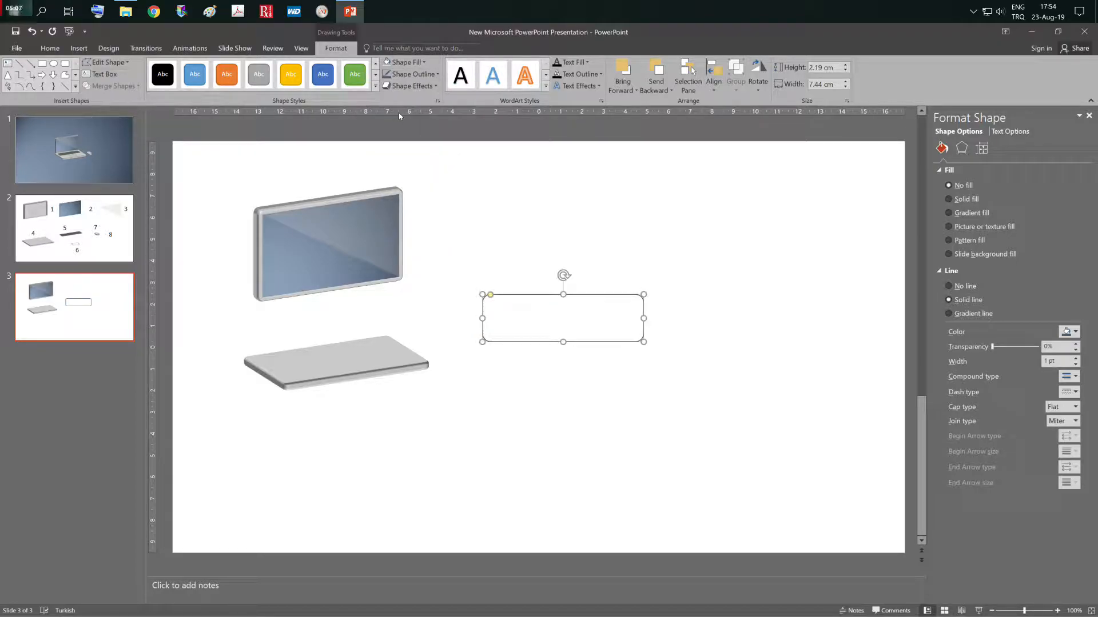
{"action": "left_click", "coordinate": [407, 62]}
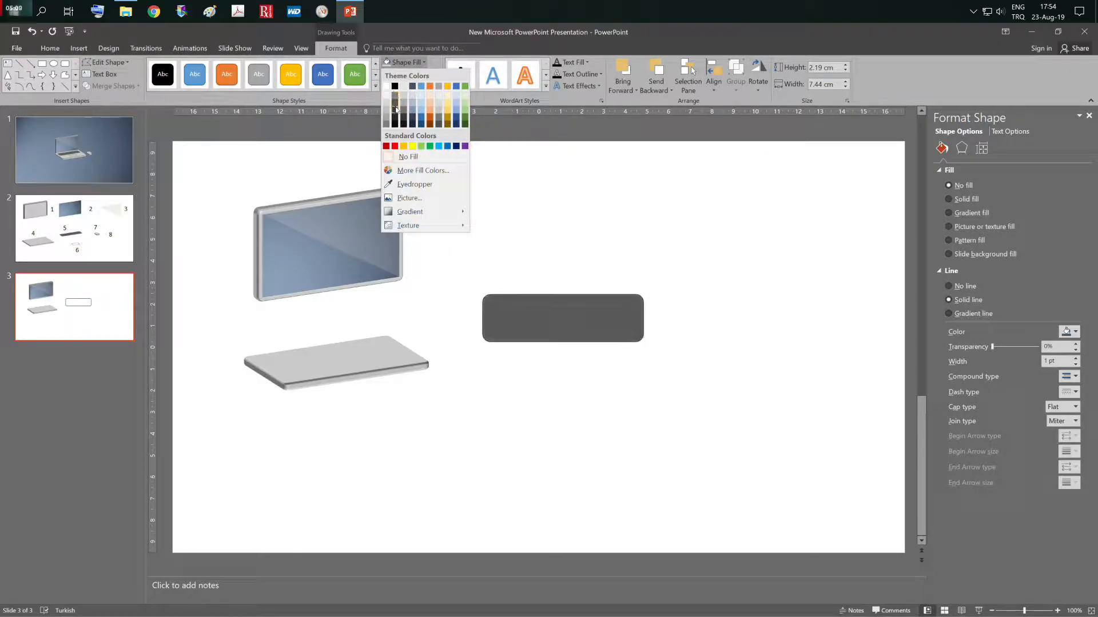
{"action": "left_click", "coordinate": [396, 108]}
{"action": "left_click", "coordinate": [413, 74]}
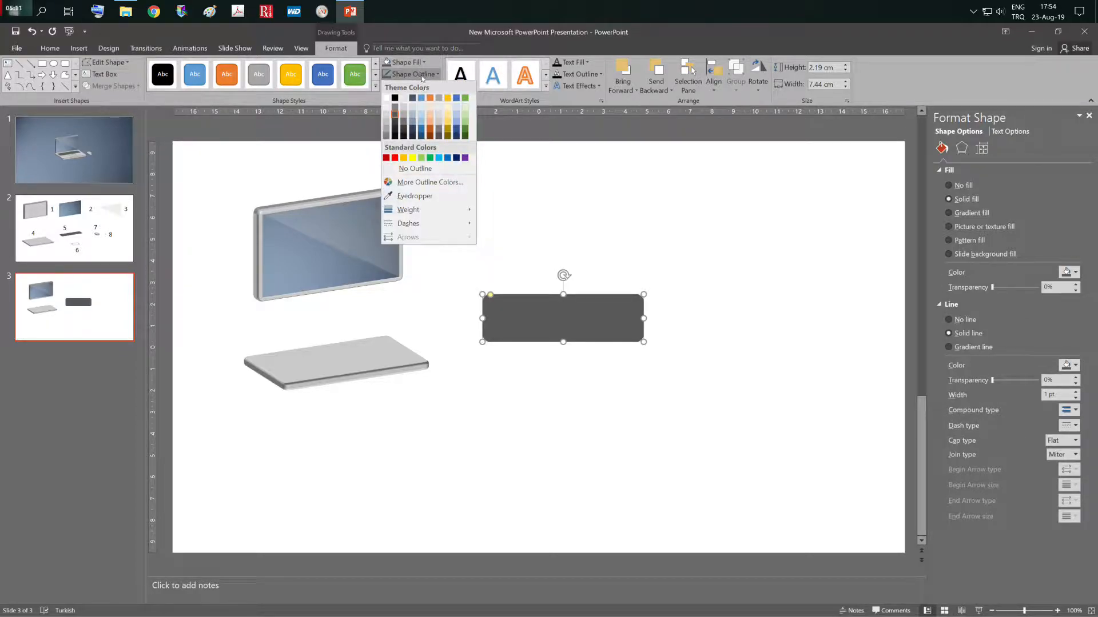
{"action": "left_click", "coordinate": [403, 169]}
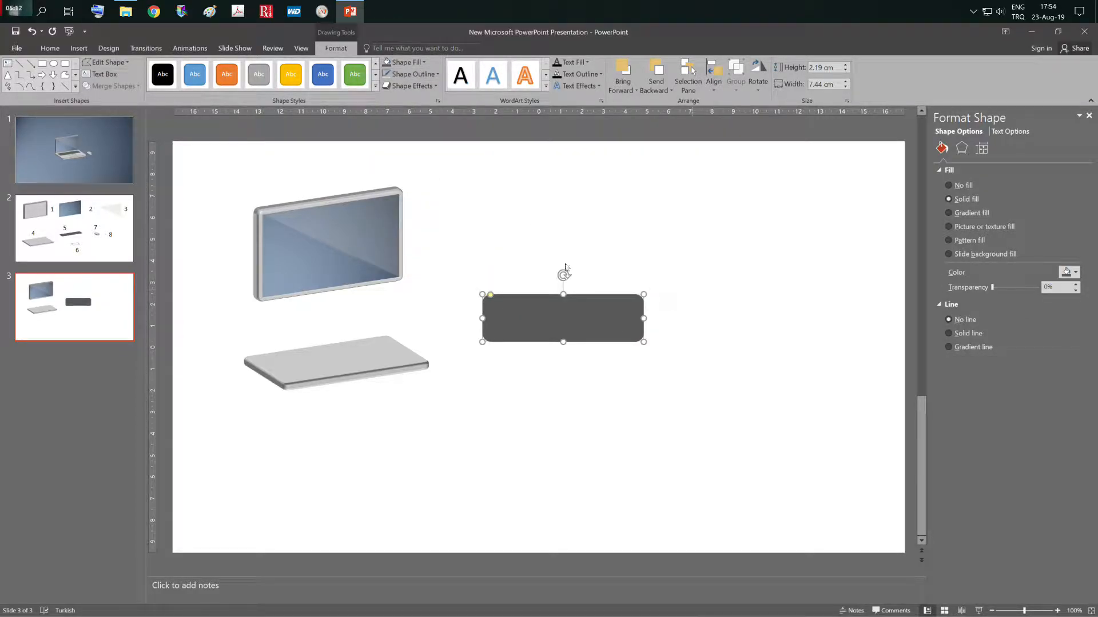
Apply the parallel Off Axis 1 Top 3-D rotation to the dark rectangle and size it 2 cm high and 6.5 cm wide
{"action": "left_click", "coordinate": [424, 88]}
{"action": "mouse_move", "coordinate": [445, 224]}
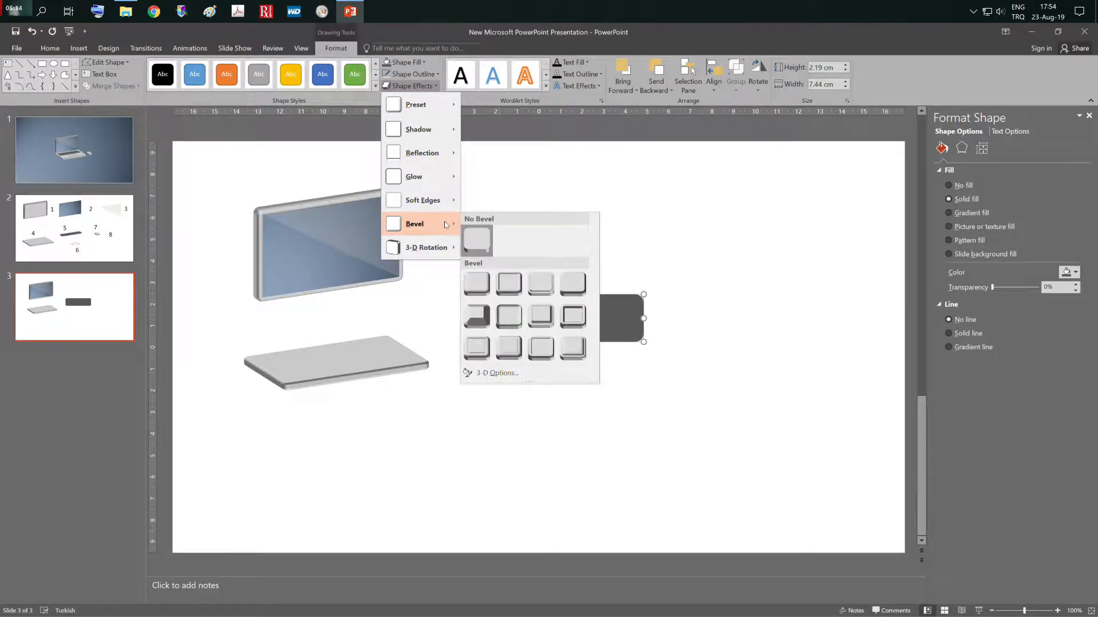
{"action": "mouse_move", "coordinate": [437, 250]}
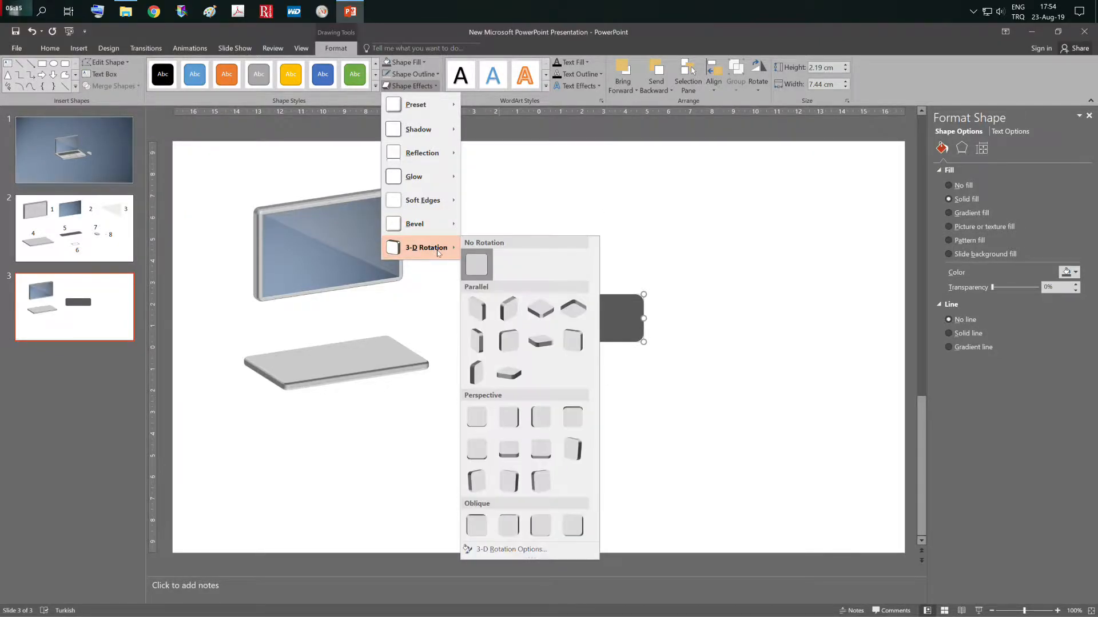
{"action": "left_click", "coordinate": [539, 342]}
{"action": "left_click", "coordinate": [833, 68]}
{"action": "type", "text": "2"}
{"action": "key", "text": "Tab"}
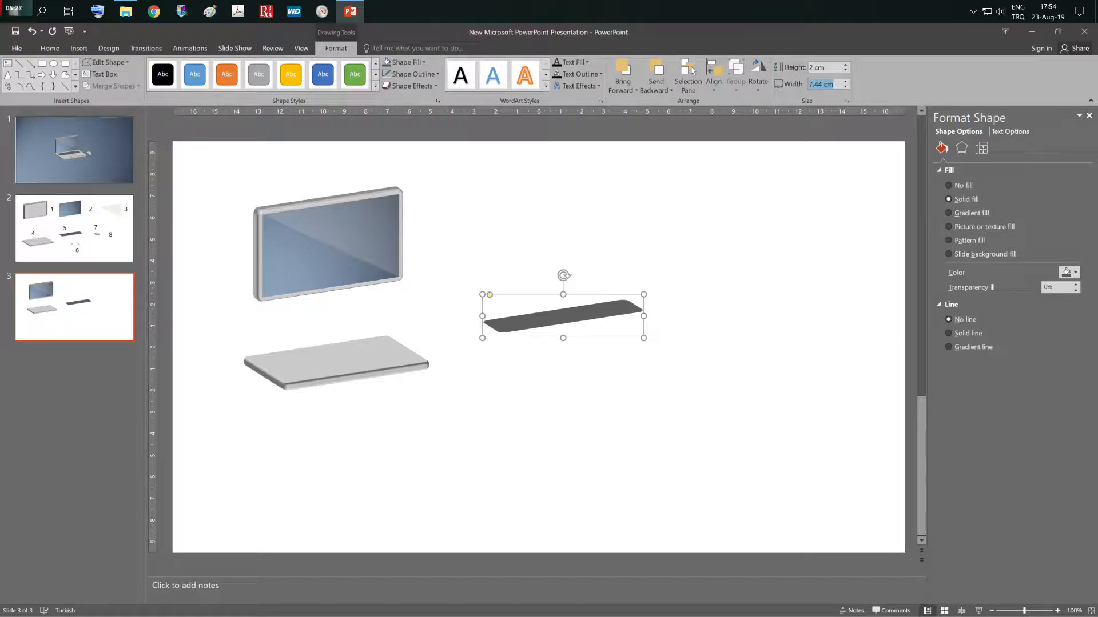
{"action": "type", "text": "6.5"}
{"action": "key", "text": "Tab"}
Place the dark rectangle on the rear half of the laptop base as the keyboard area and nudge it into position
{"action": "left_click_drag", "start_coordinate": [552, 317], "coordinate": [331, 356]}
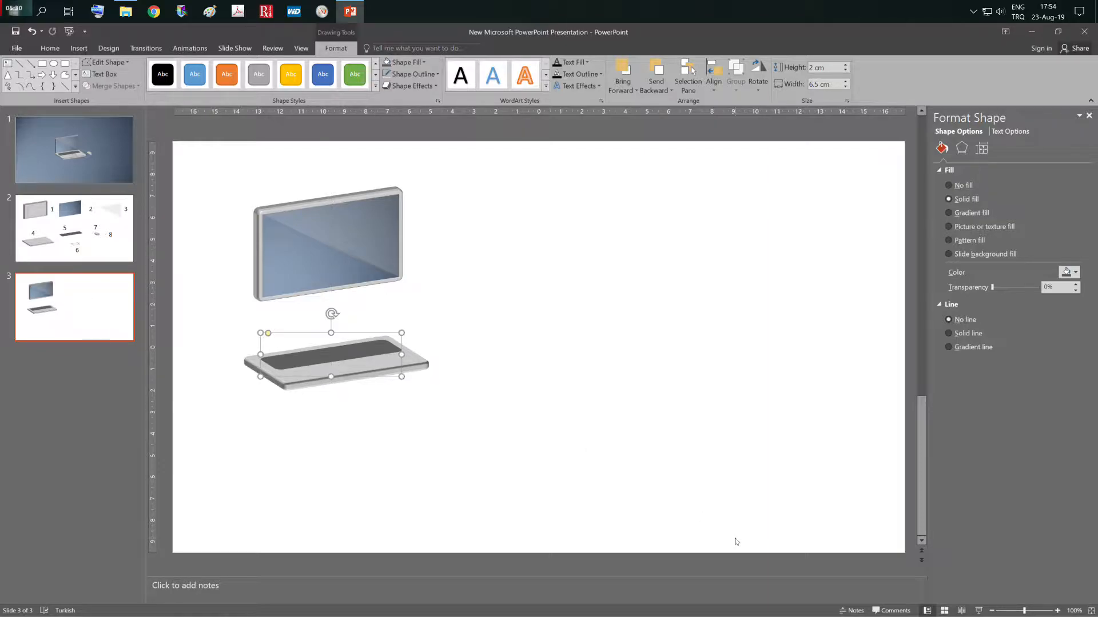
{"action": "key", "text": "Left"}
{"action": "key", "text": "Down"}
{"action": "key", "text": "Right"}
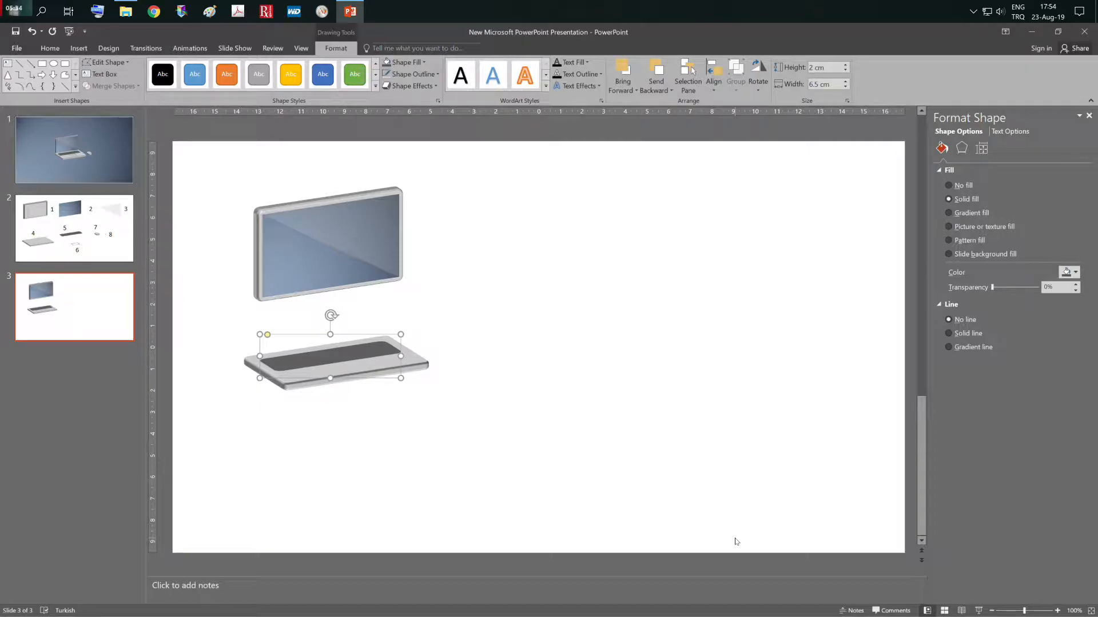
{"action": "key", "text": "ctrl+Right"}
{"action": "left_click", "coordinate": [514, 318]}
Check part 6 on slide 2 and duplicate slide 3's dark keyboard shape into the empty area beside the base
{"action": "key", "text": "Page_Up"}
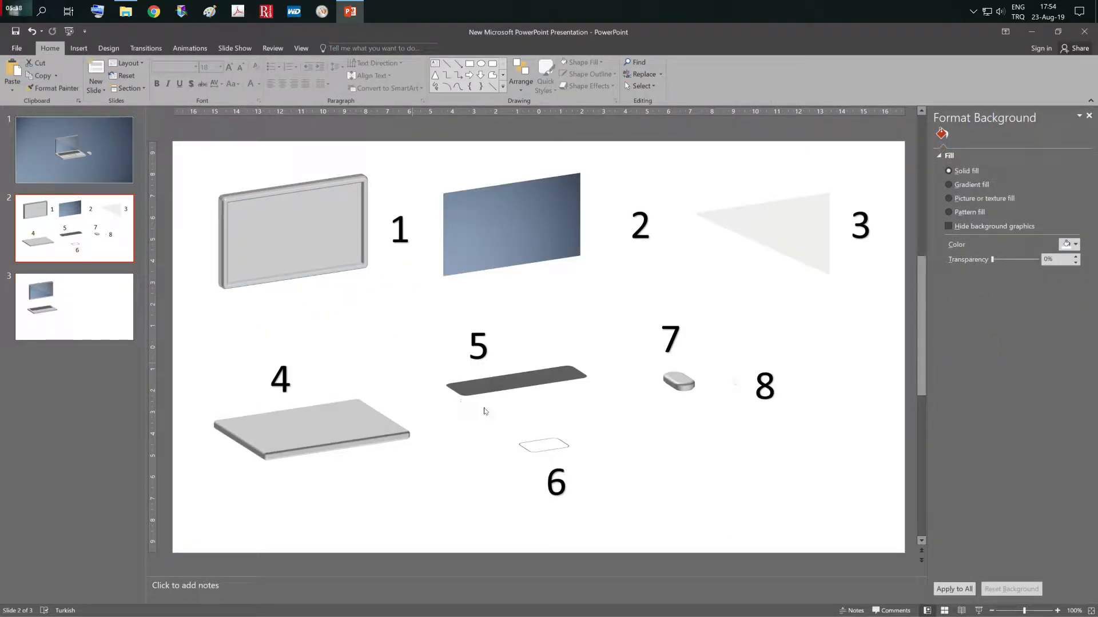
{"action": "left_click", "coordinate": [549, 469]}
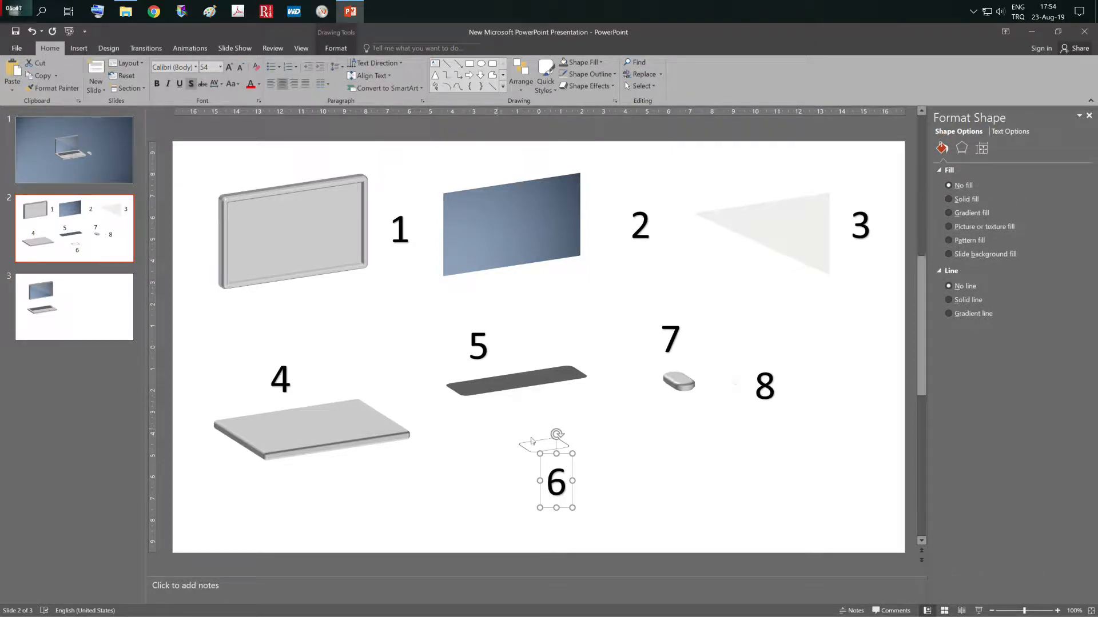
{"action": "left_click", "coordinate": [95, 308]}
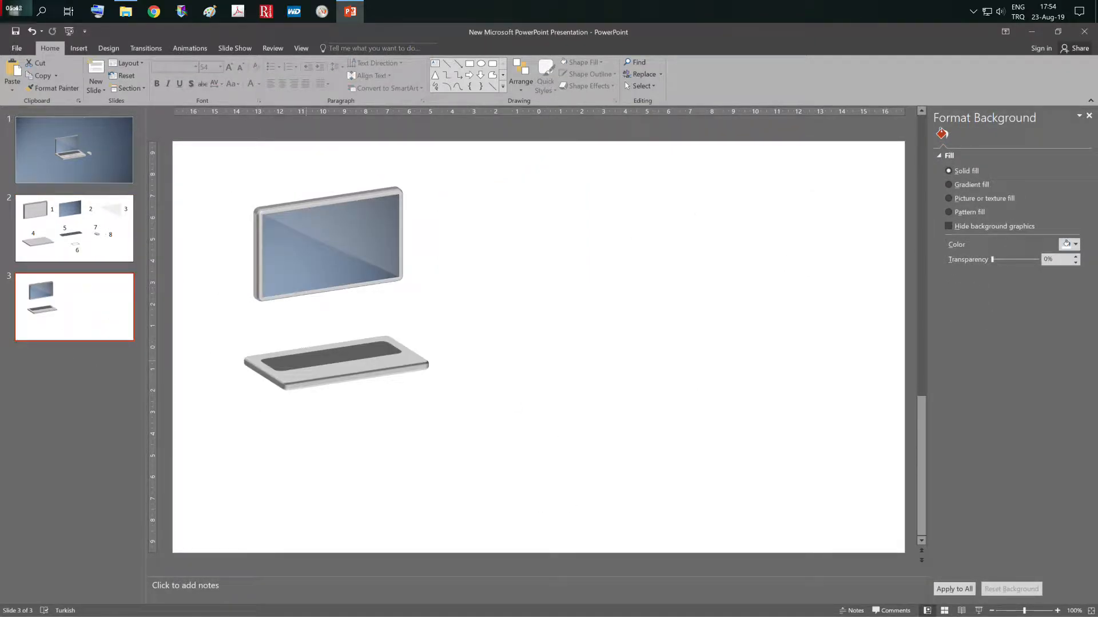
{"action": "right_click", "coordinate": [324, 356]}
{"action": "left_click", "coordinate": [374, 379]}
{"action": "right_click", "coordinate": [545, 358]}
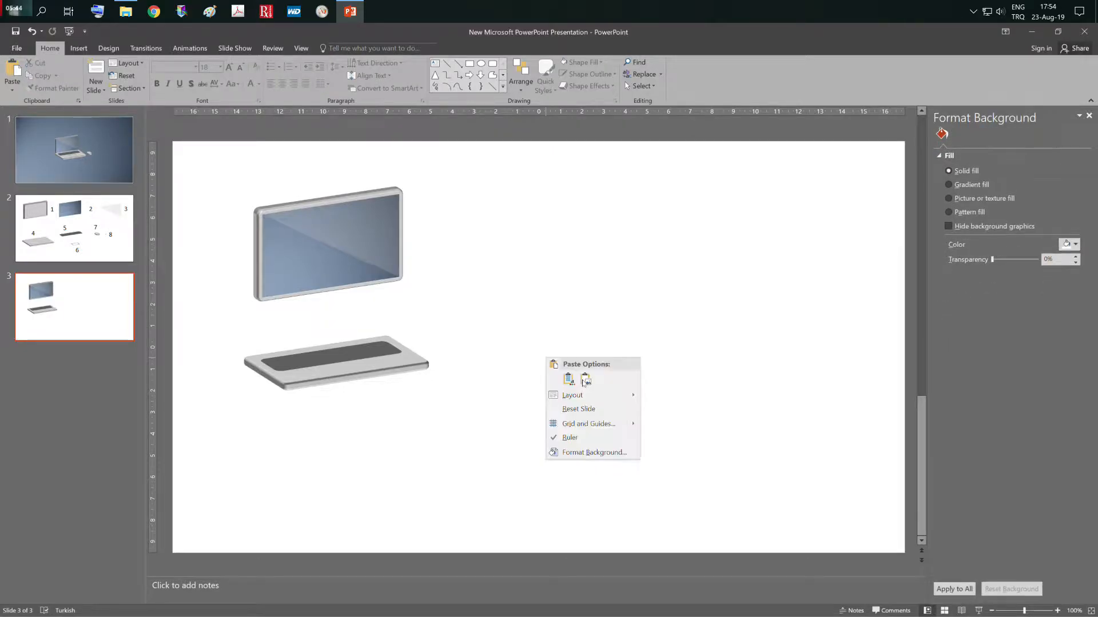
{"action": "left_click", "coordinate": [568, 379]}
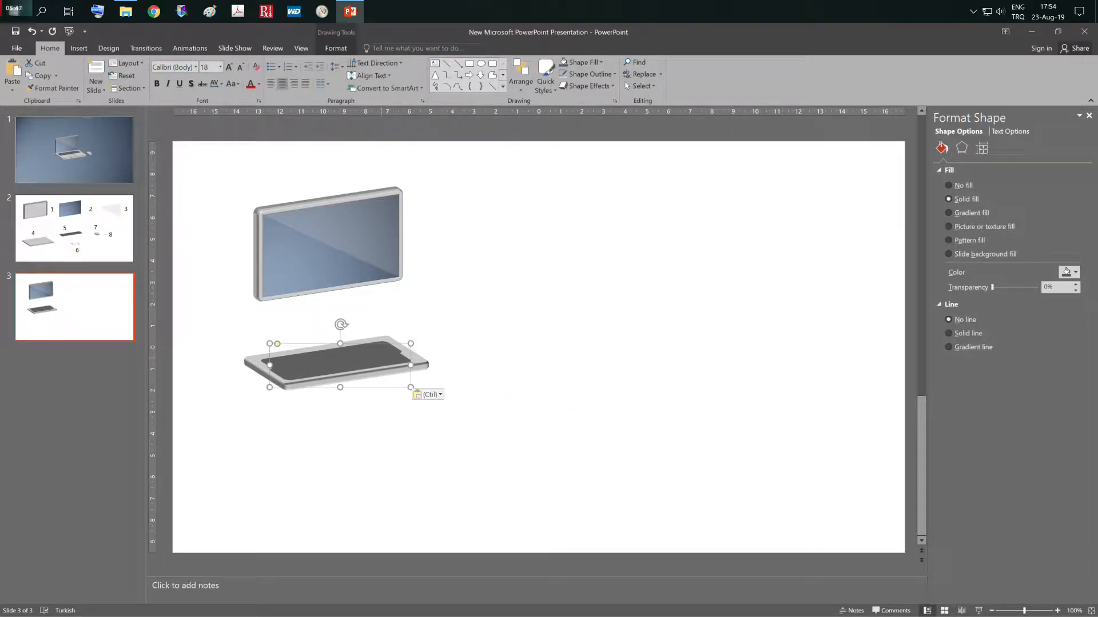
{"action": "left_click_drag", "start_coordinate": [341, 366], "coordinate": [569, 387]}
Give the duplicated keyboard shape a grey outline and no fill
{"action": "left_click", "coordinate": [336, 48]}
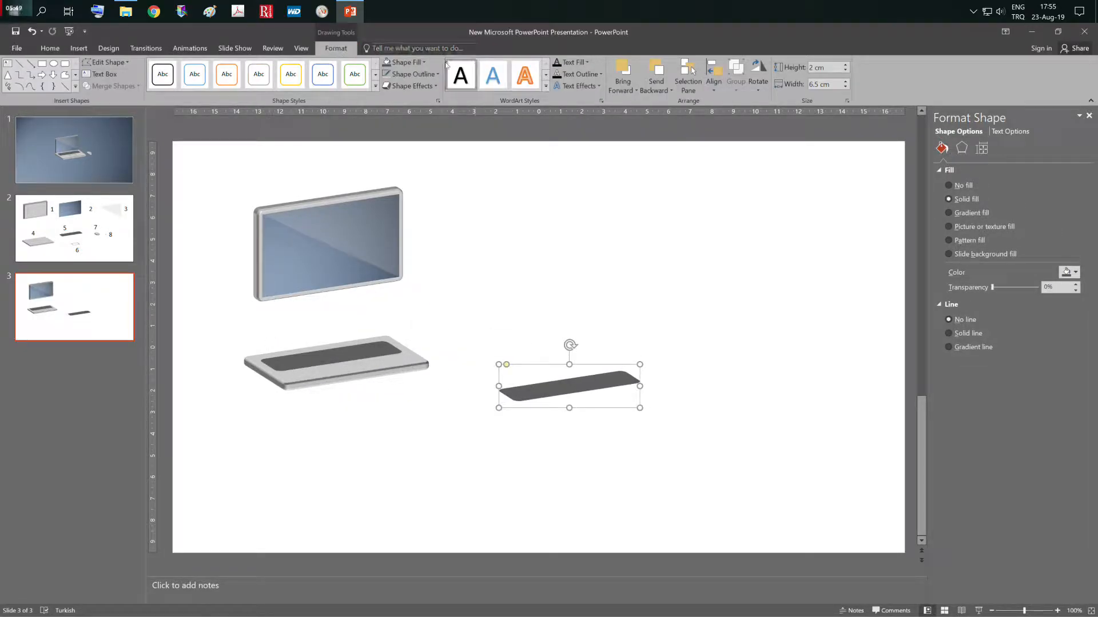
{"action": "left_click", "coordinate": [426, 74]}
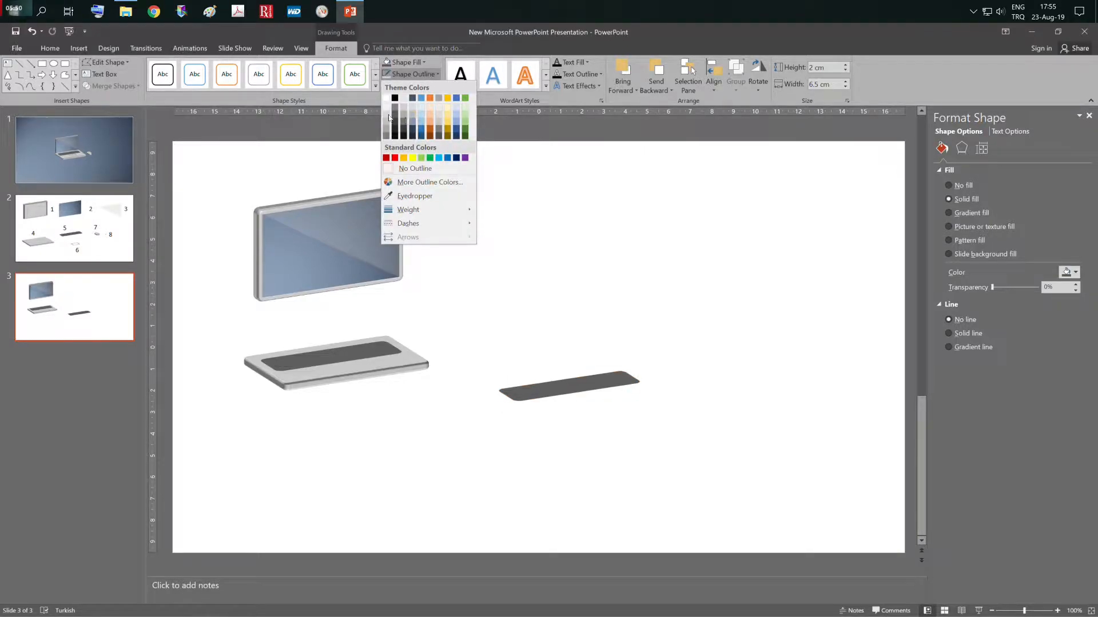
{"action": "left_click", "coordinate": [389, 117]}
{"action": "left_click", "coordinate": [416, 63]}
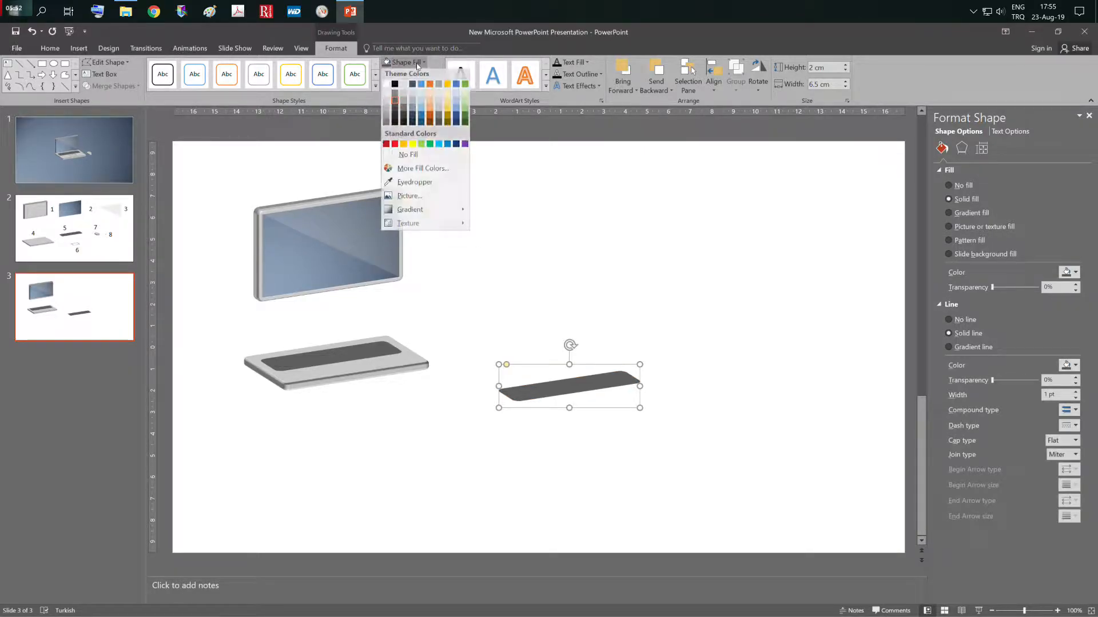
{"action": "left_click", "coordinate": [421, 156]}
Resize the outlined shape to 1.5 cm high and 2 cm wide and place it in front of the keyboard as the touchpad
{"action": "left_click", "coordinate": [823, 67]}
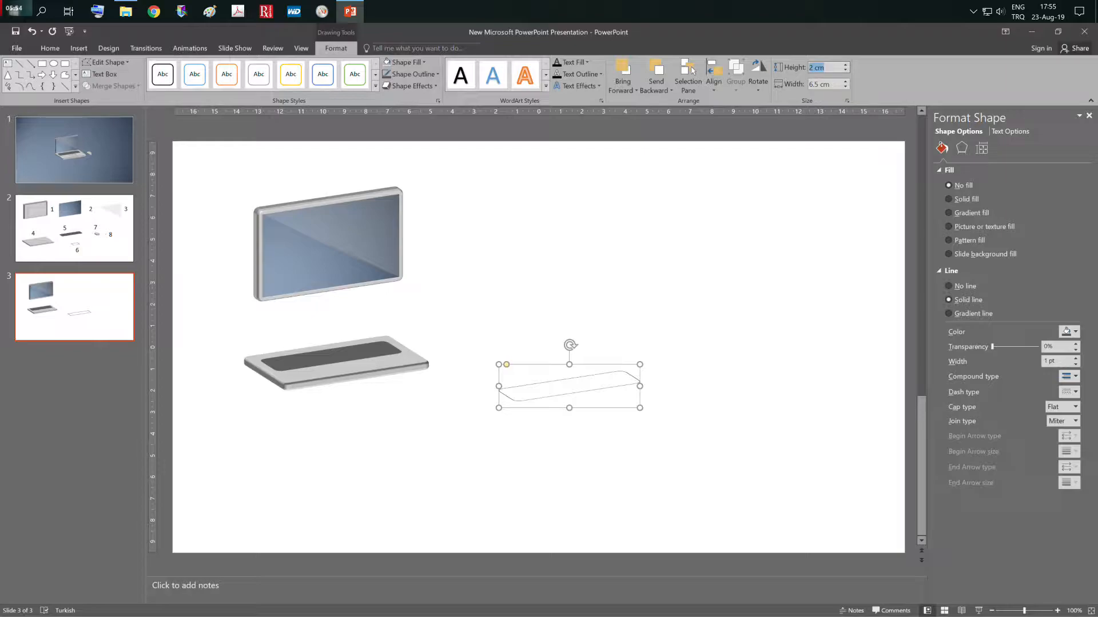
{"action": "type", "text": "1,"}
{"action": "key", "text": "Tab"}
{"action": "type", "text": "2"}
{"action": "key", "text": "shift+Tab"}
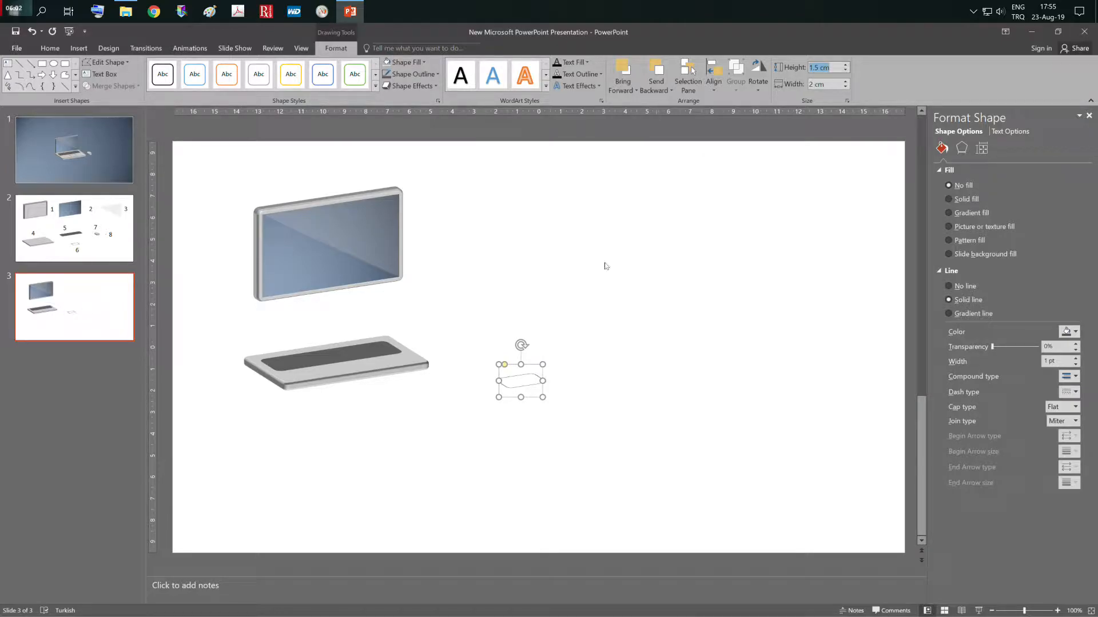
{"action": "left_click_drag", "start_coordinate": [520, 381], "coordinate": [364, 383]}
Nudge the dark keyboard area slightly up and to the left on the base, away from the touchpad
{"action": "left_click", "coordinate": [278, 364]}
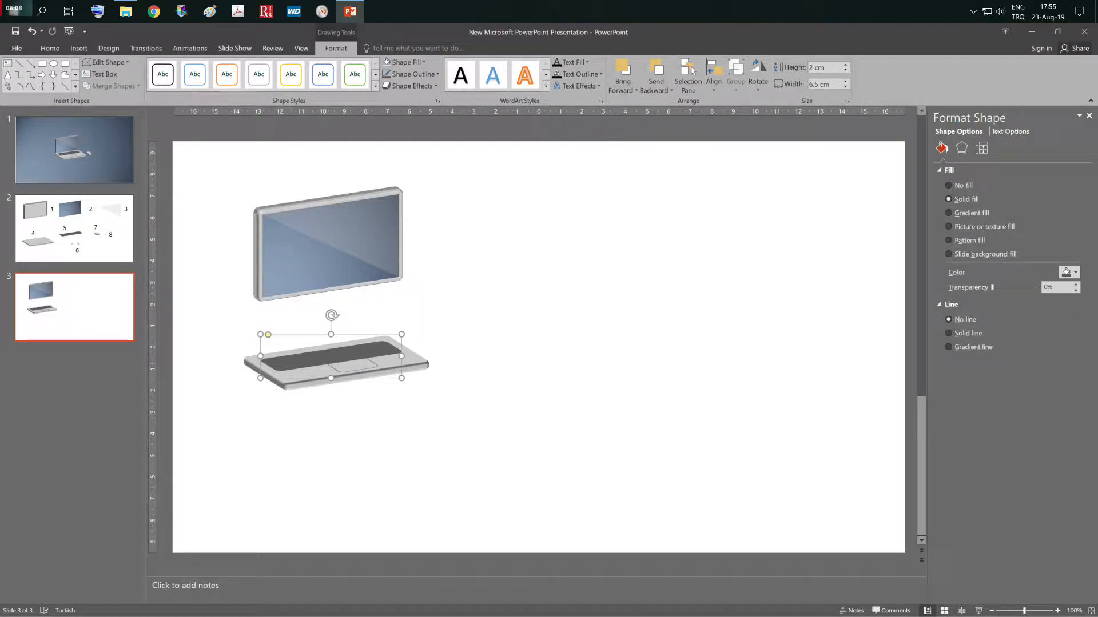
{"action": "key", "text": "ctrl+Up"}
{"action": "key", "text": "ctrl+Up"}
{"action": "key", "text": "ctrl+Up"}
{"action": "key", "text": "ctrl+Up"}
{"action": "key", "text": "ctrl+Left"}
{"action": "key", "text": "ctrl+Down"}
{"action": "key", "text": "ctrl+Left"}
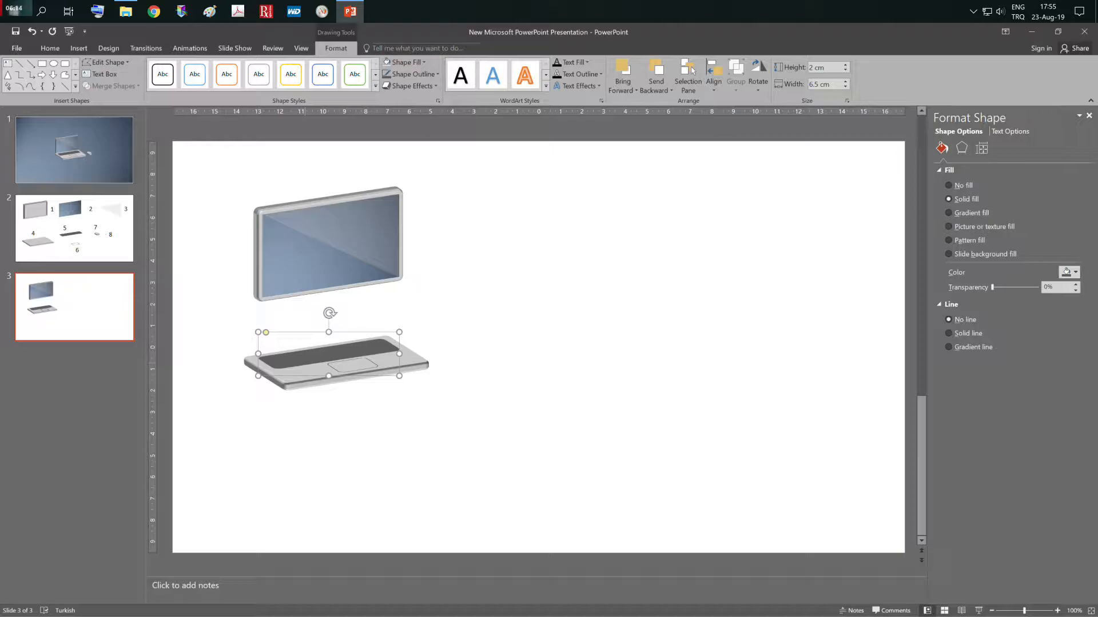
{"action": "left_click", "coordinate": [524, 389]}
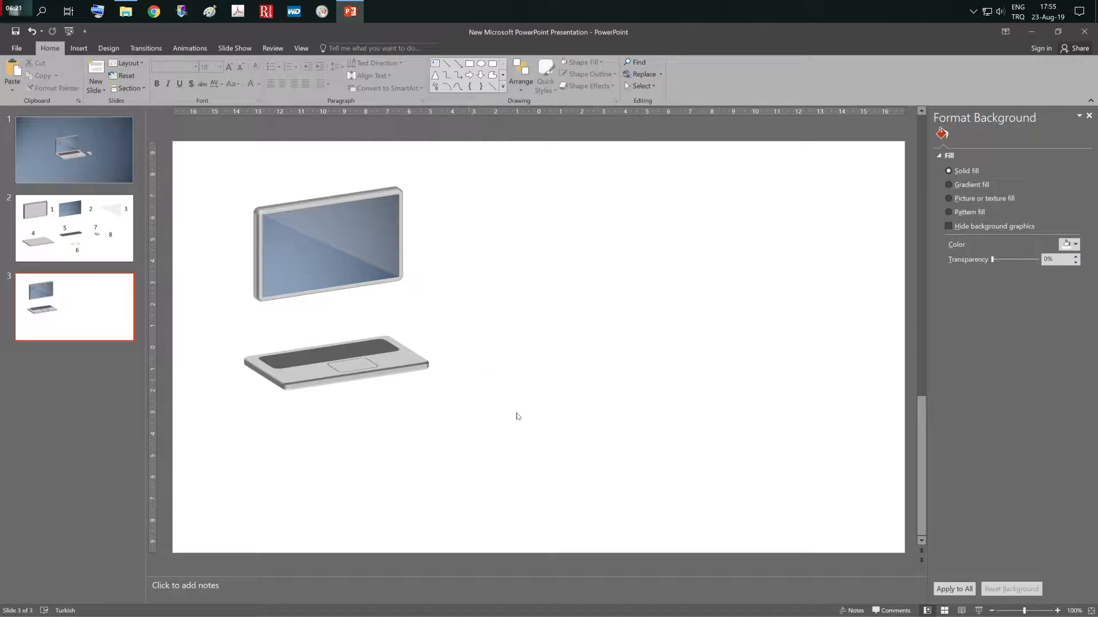
{"action": "left_click_drag", "start_coordinate": [506, 425], "coordinate": [209, 307]}
{"action": "left_click", "coordinate": [414, 362]}
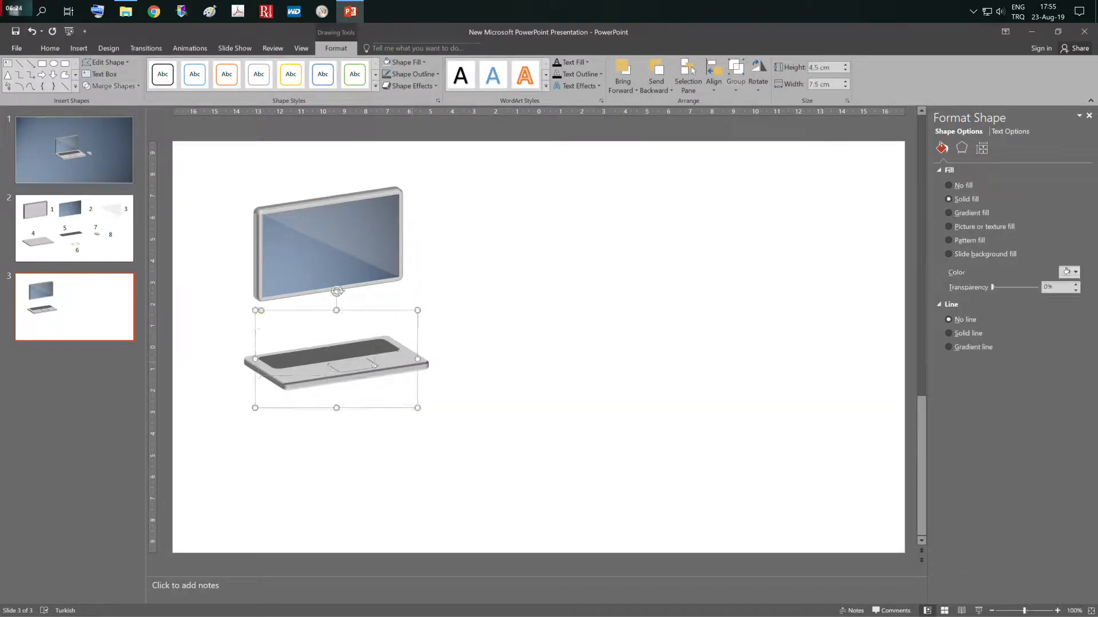
{"action": "right_click", "coordinate": [414, 362]}
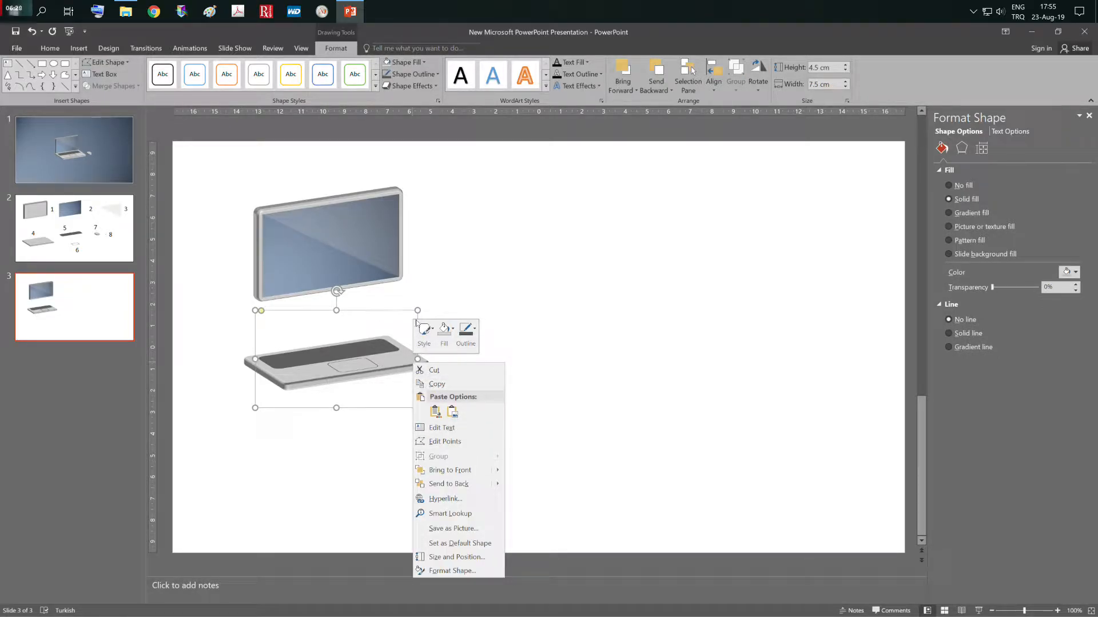
{"action": "left_click", "coordinate": [558, 350]}
Group the base, keyboard area and touchpad, and shift the group slightly to the right beneath the screen
{"action": "left_click_drag", "start_coordinate": [477, 444], "coordinate": [188, 300]}
{"action": "right_click", "coordinate": [285, 374]}
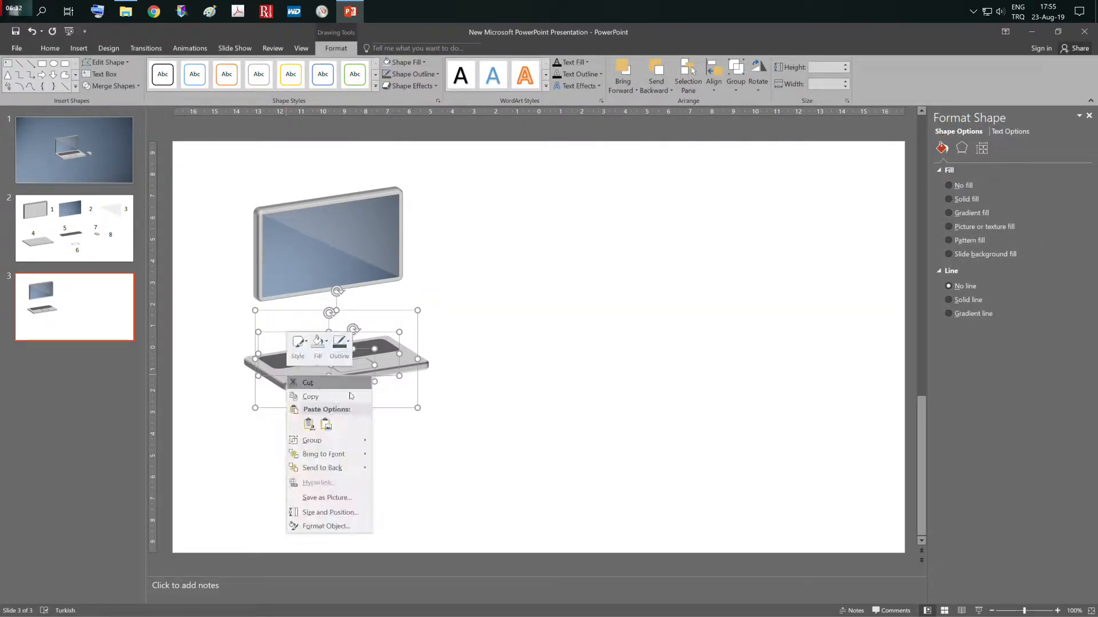
{"action": "mouse_move", "coordinate": [356, 438]}
{"action": "left_click", "coordinate": [422, 444]}
{"action": "mouse_move", "coordinate": [336, 363]}
{"action": "left_mouse_down"}
{"action": "mouse_move", "coordinate": [346, 303]}
{"action": "mouse_move", "coordinate": [350, 364]}
{"action": "left_mouse_up"}
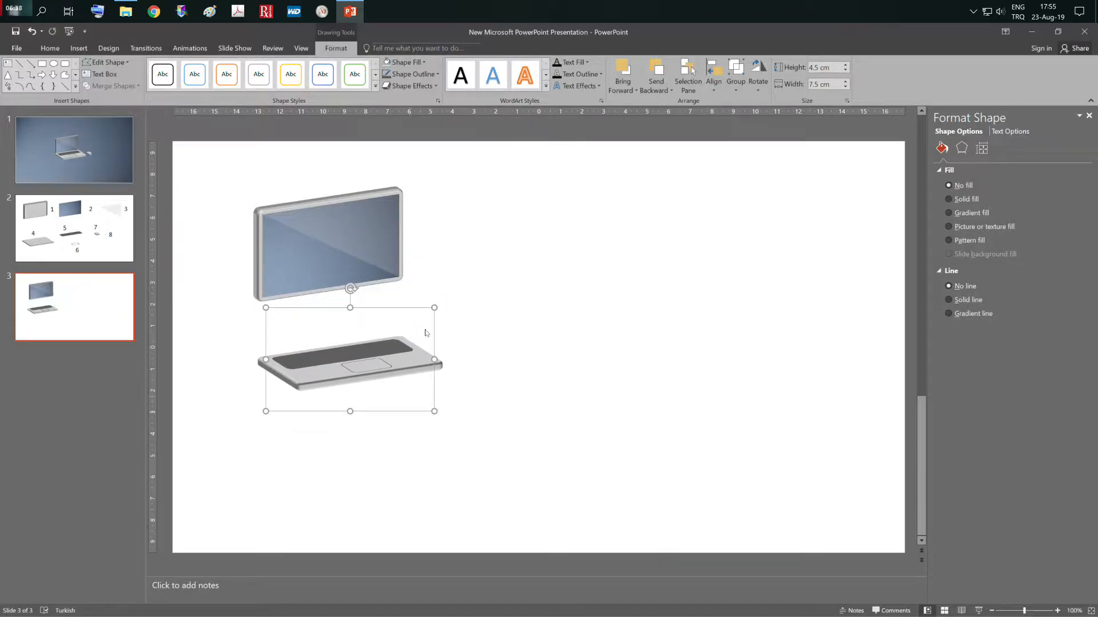
Cut all the laptop screen parts and paste them back on slide 3 so they lie in front of the base
{"action": "left_click", "coordinate": [388, 243]}
{"action": "left_click", "coordinate": [517, 247]}
{"action": "left_click_drag", "start_coordinate": [461, 157], "coordinate": [203, 341]}
{"action": "right_click", "coordinate": [372, 254]}
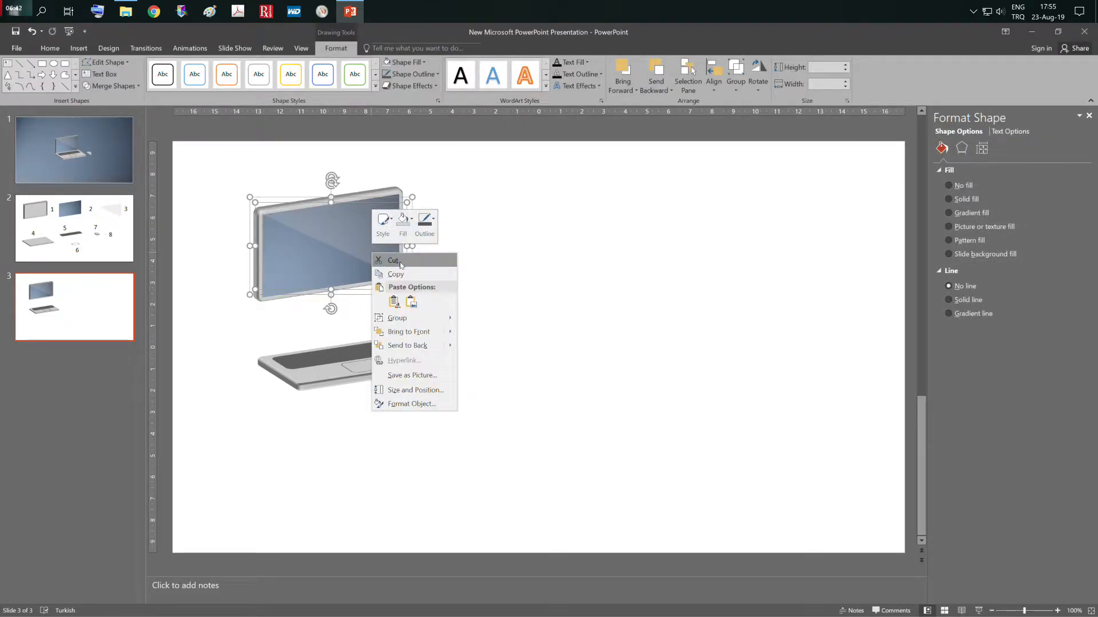
{"action": "left_click", "coordinate": [401, 261]}
{"action": "right_click", "coordinate": [465, 258]}
{"action": "left_click", "coordinate": [490, 277]}
Move the screen parts down onto the rear edge of the base and fine-tune their position to form the open laptop
{"action": "left_click_drag", "start_coordinate": [329, 246], "coordinate": [330, 299]}
{"action": "key", "text": "ctrl+Down"}
{"action": "key", "text": "ctrl+Down"}
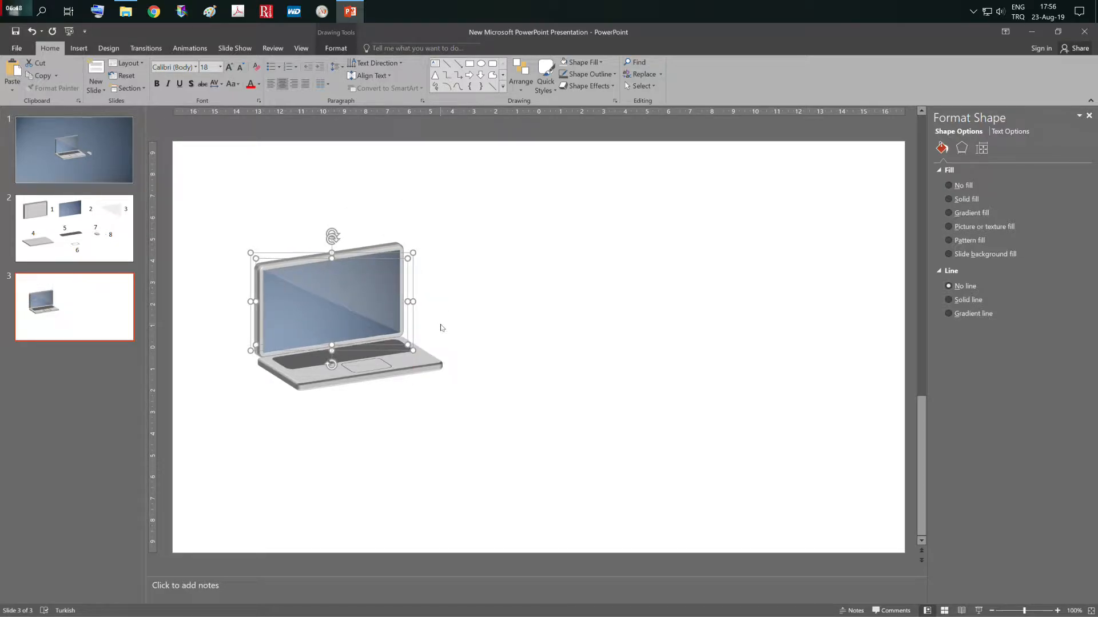
{"action": "key", "text": "ctrl+Left"}
{"action": "key", "text": "ctrl+Left"}
{"action": "key", "text": "ctrl+Down"}
{"action": "key", "text": "ctrl+Down"}
{"action": "key", "text": "ctrl+Right"}
{"action": "key", "text": "ctrl+Up"}
{"action": "key", "text": "ctrl+Up"}
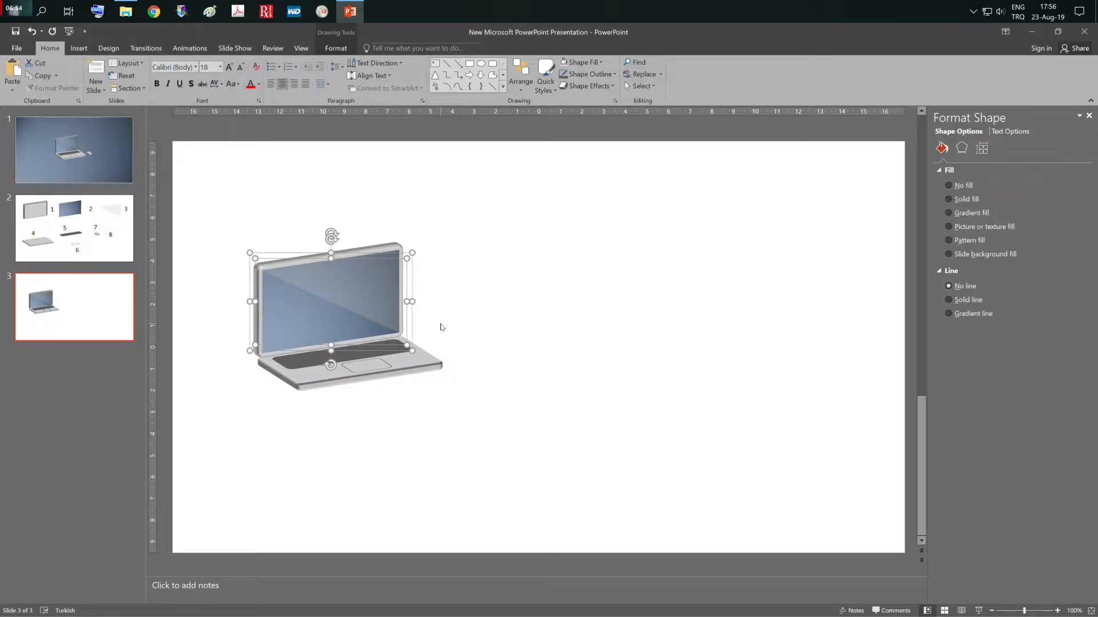
{"action": "left_click", "coordinate": [626, 311]}
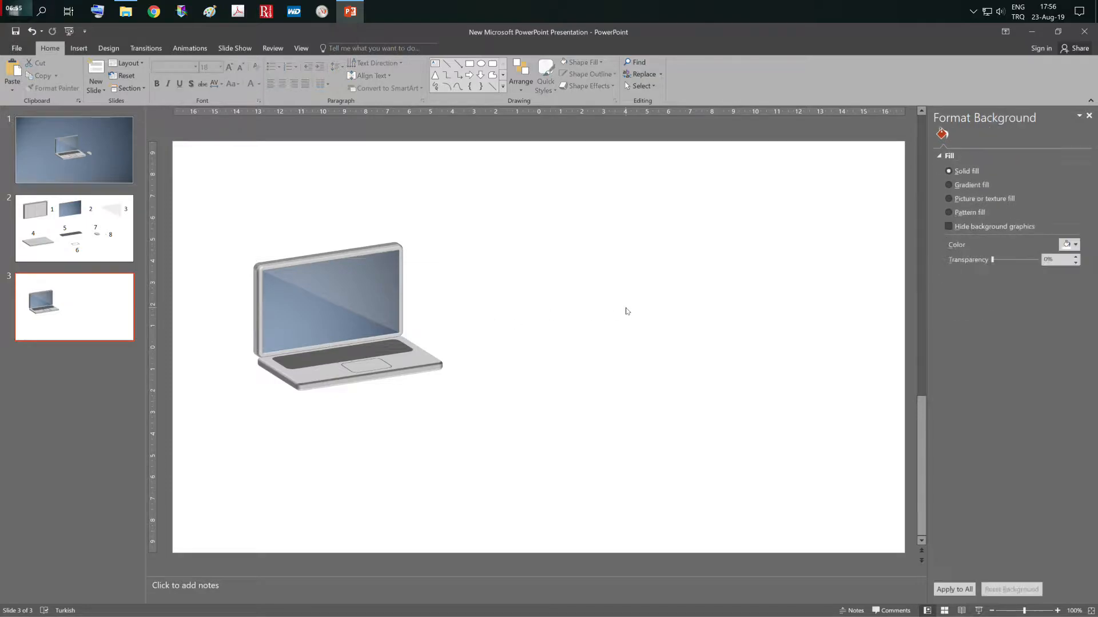
Duplicate the plain grey base panel from the laptop group and place the copy to the right of the laptop
{"action": "left_click", "coordinate": [299, 379]}
{"action": "right_click", "coordinate": [300, 380]}
{"action": "left_click", "coordinate": [625, 348]}
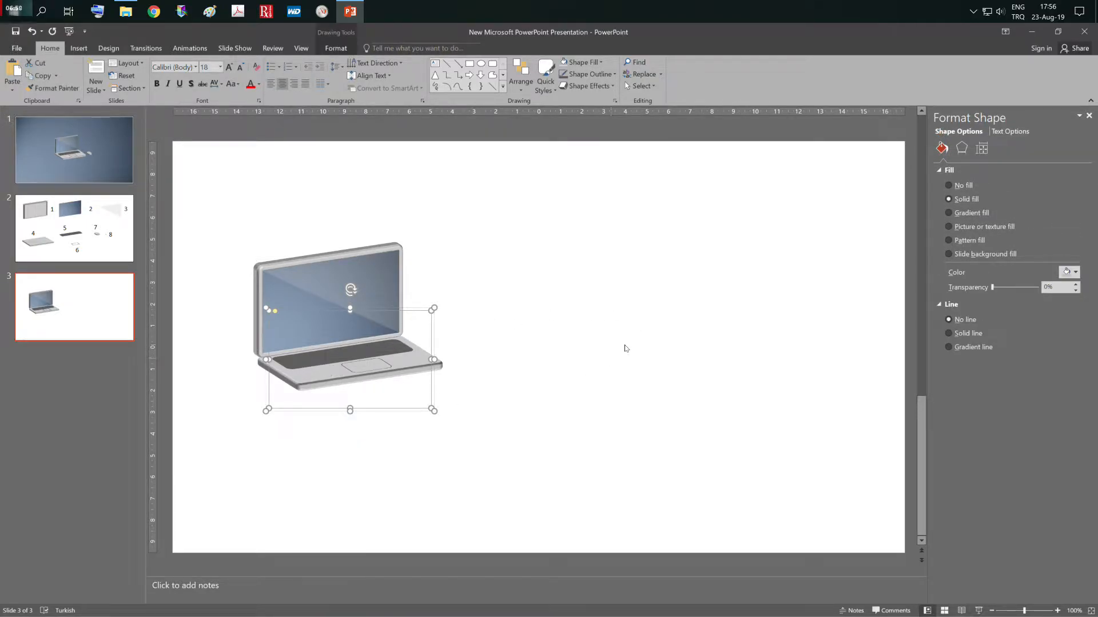
{"action": "left_click", "coordinate": [626, 348]}
{"action": "right_click", "coordinate": [625, 348]}
{"action": "left_click", "coordinate": [647, 367]}
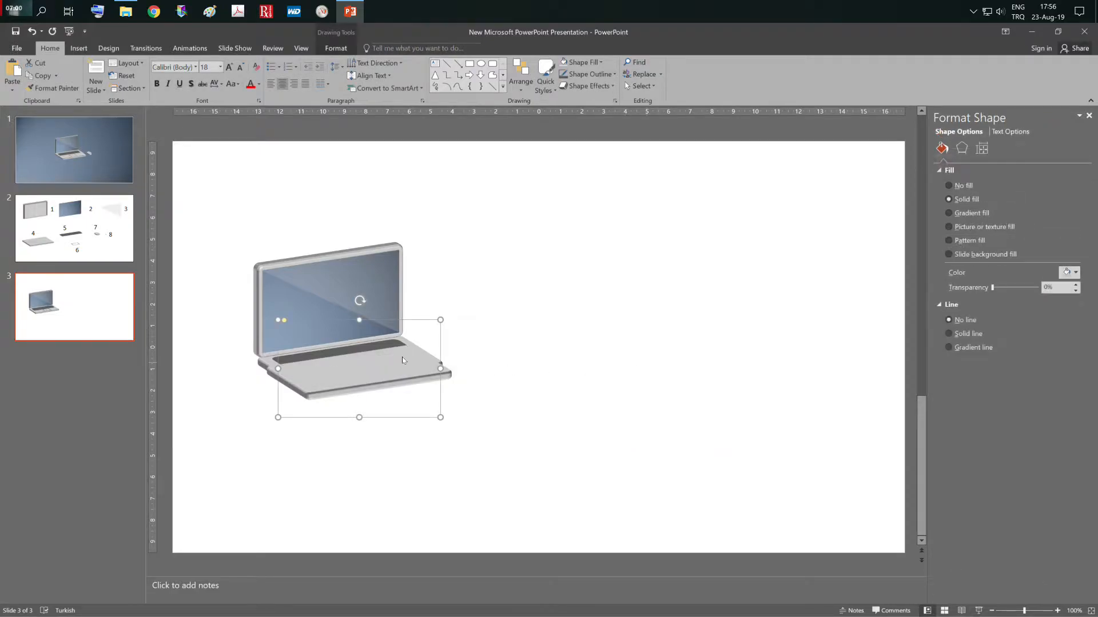
{"action": "left_click_drag", "start_coordinate": [406, 361], "coordinate": [616, 330]}
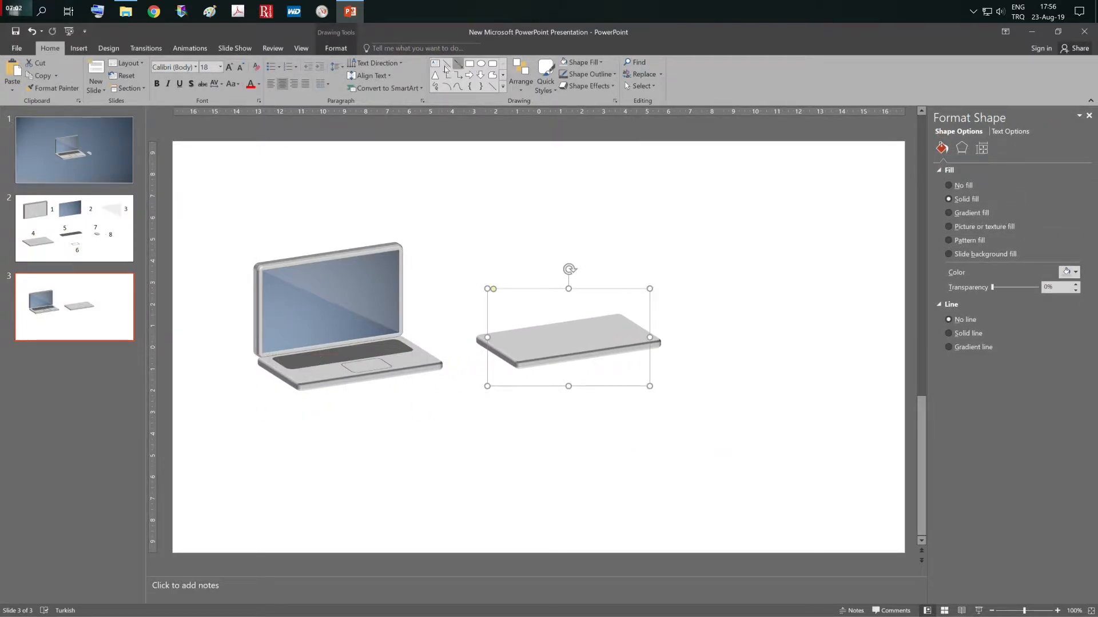
{"action": "left_click", "coordinate": [338, 49]}
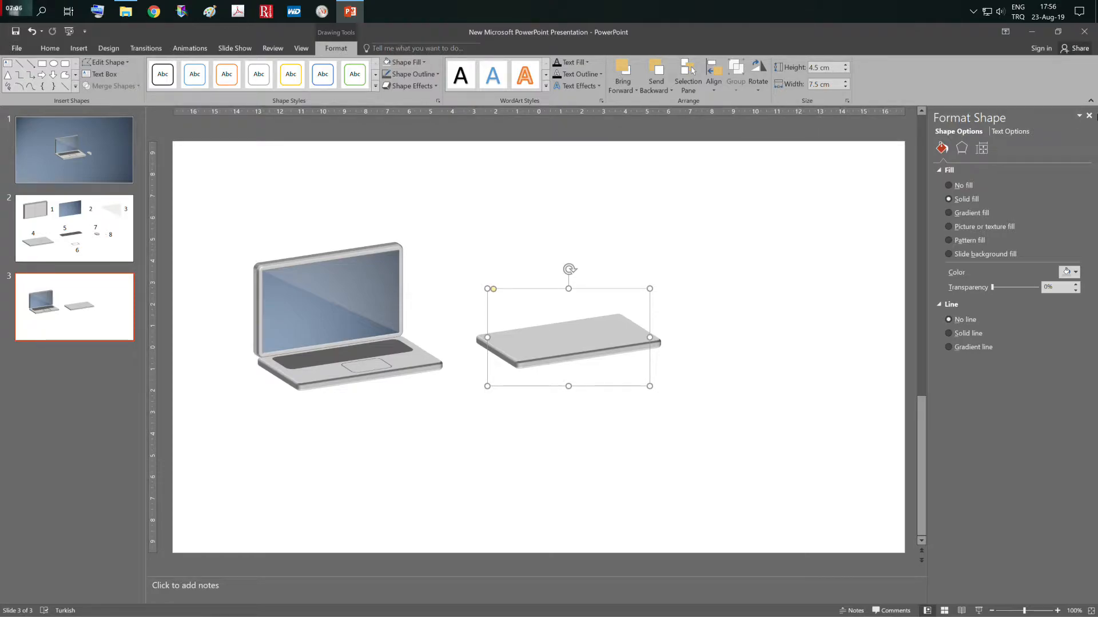
Give the copied grey panel a Circle top bevel and a Cross bottom bevel in its 3-D format
{"action": "left_click", "coordinate": [959, 146]}
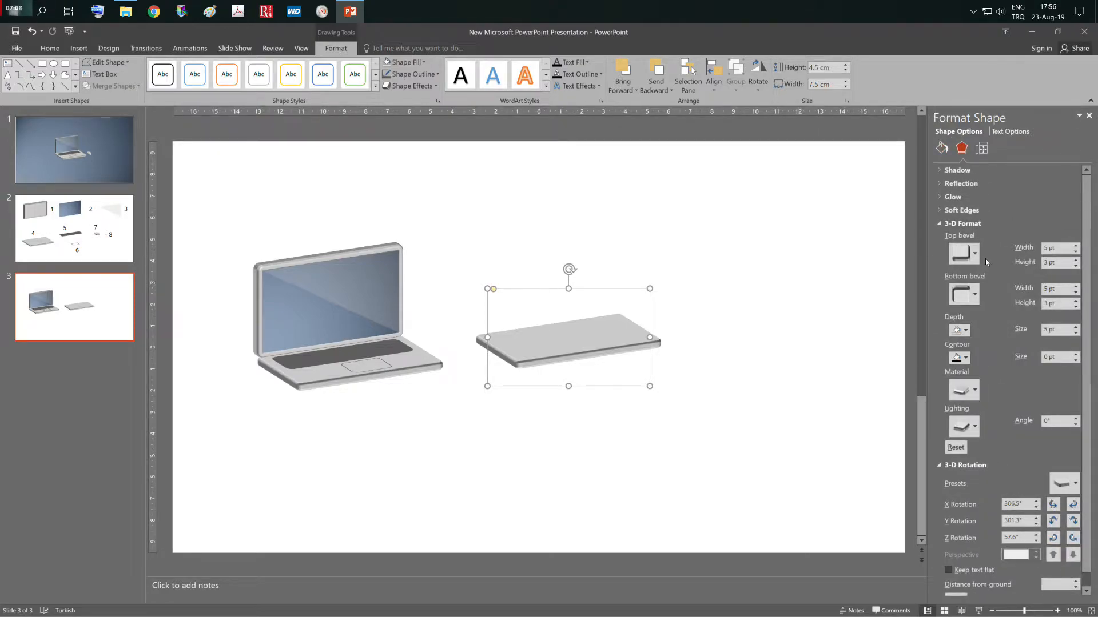
{"action": "left_click", "coordinate": [974, 257]}
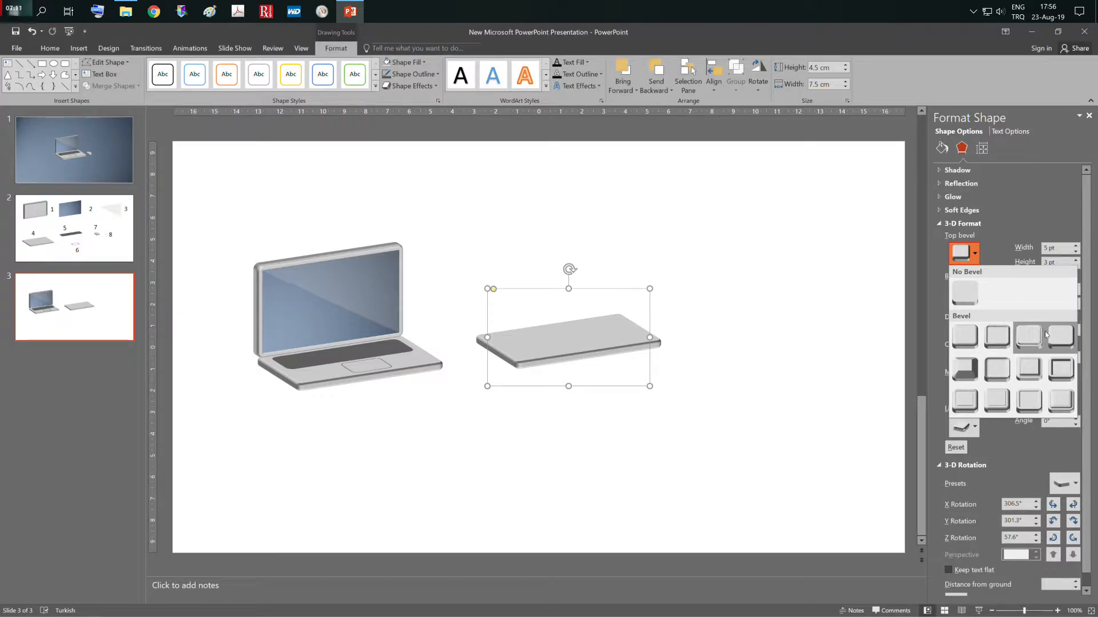
{"action": "left_click", "coordinate": [965, 337]}
{"action": "left_click", "coordinate": [975, 296]}
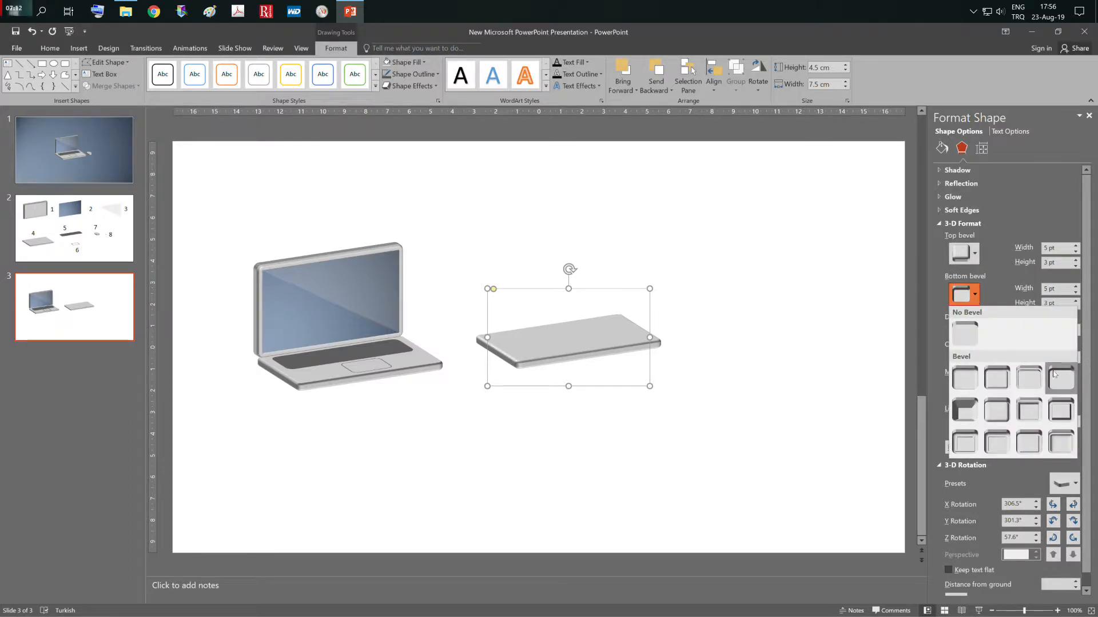
{"action": "left_click", "coordinate": [1028, 378]}
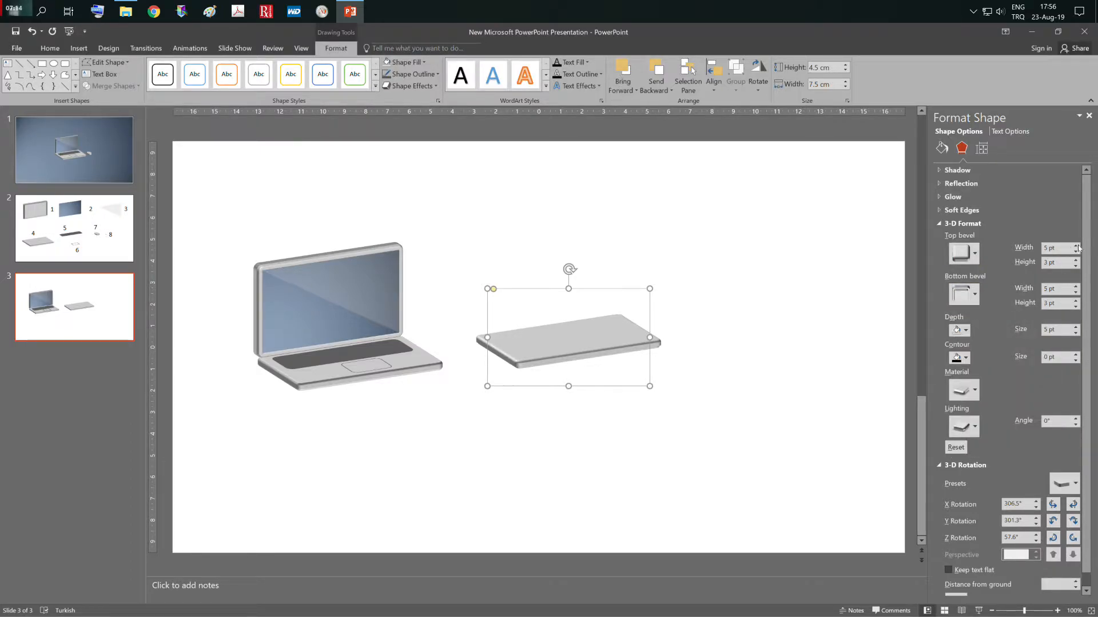
Resize the copied panel to a height of 2 cm and a width of 1 cm for the mouse body
{"action": "left_click", "coordinate": [821, 68]}
{"action": "type", "text": "2"}
{"action": "key", "text": "Tab"}
{"action": "type", "text": "1"}
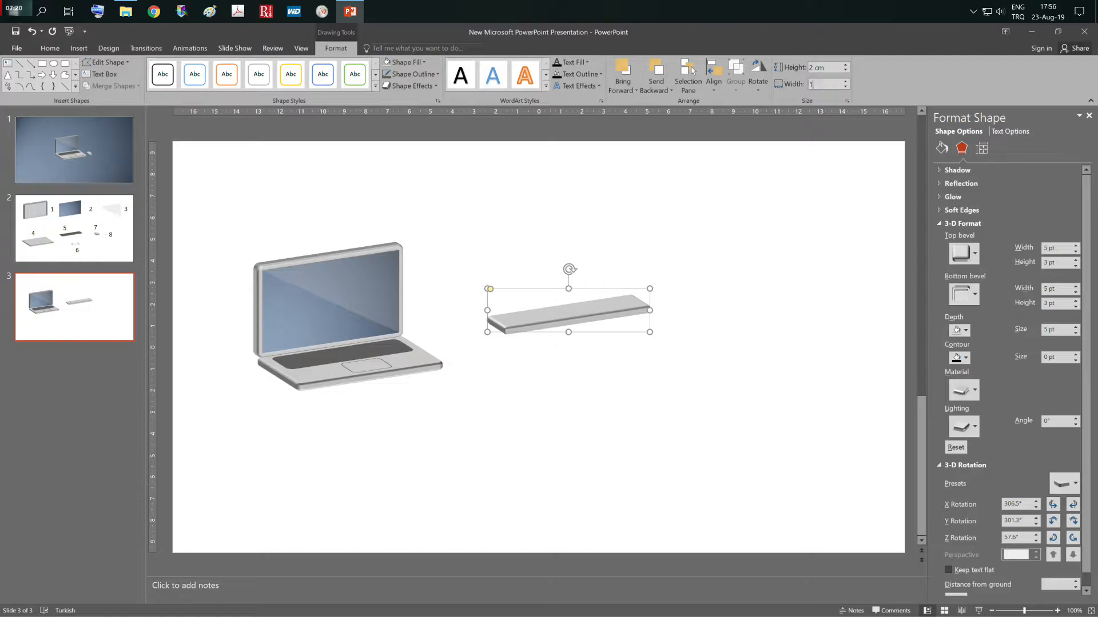
{"action": "key", "text": "Tab"}
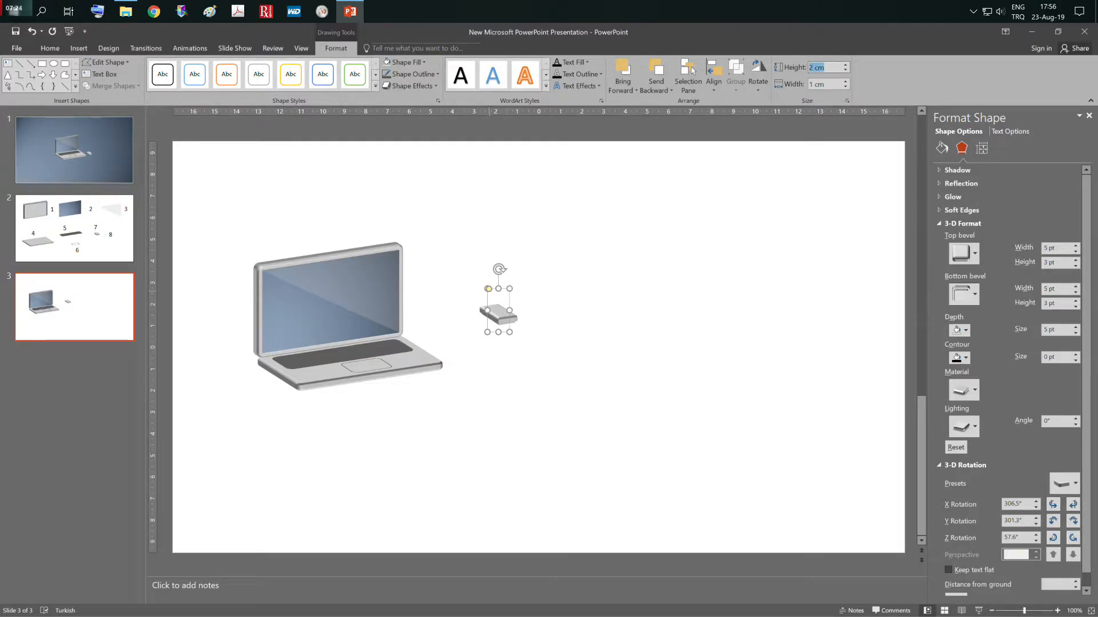
Round the small panel's corners strongly and place it close beside the right edge of the laptop base as a mouse
{"action": "key", "text": "Return"}
{"action": "left_click_drag", "start_coordinate": [495, 314], "coordinate": [469, 354]}
{"action": "left_click", "coordinate": [620, 358]}
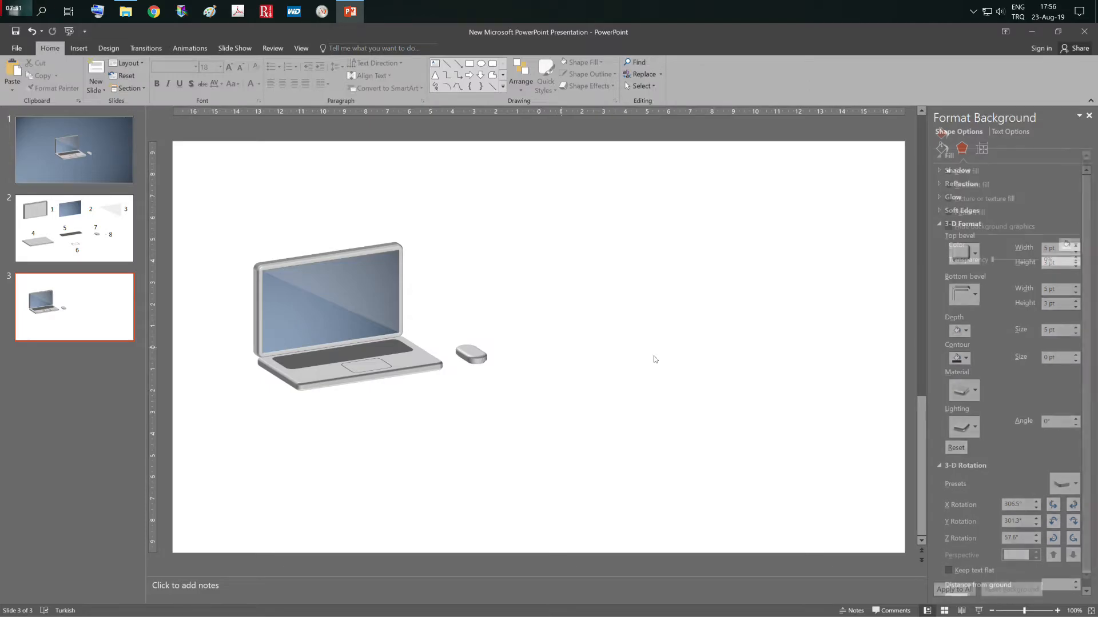
Draw a diagonal line about 2.5 cm high and 2.7 cm wide right of the mouse and give it a grey outline
{"action": "left_click", "coordinate": [79, 48]}
{"action": "left_click", "coordinate": [179, 71]}
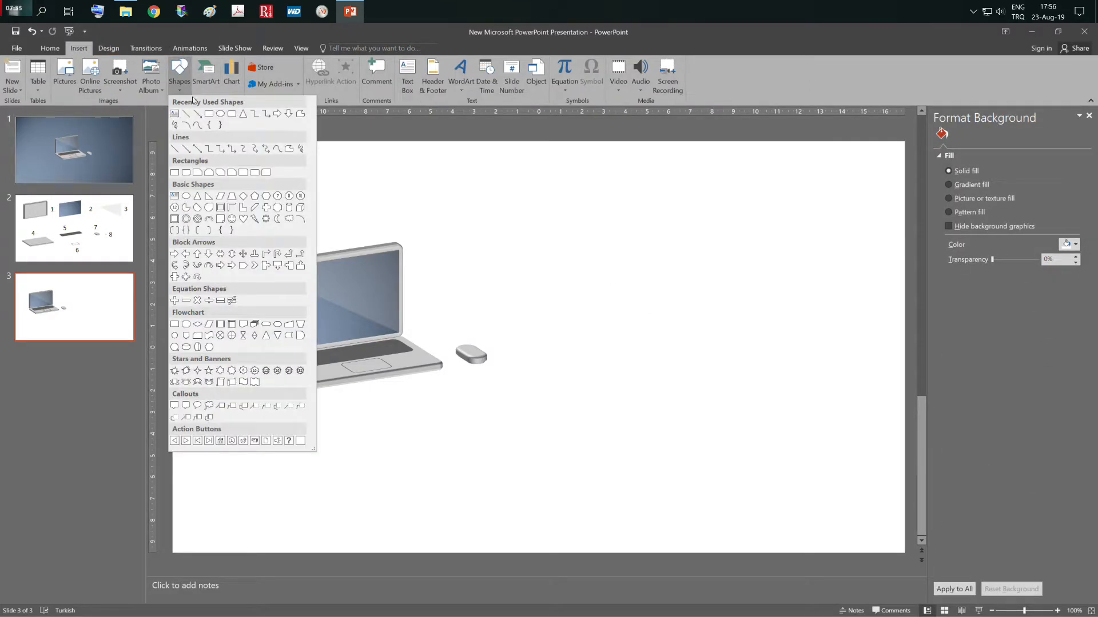
{"action": "left_click", "coordinate": [189, 114]}
{"action": "mouse_move", "coordinate": [526, 295]}
{"action": "left_mouse_down"}
{"action": "mouse_move", "coordinate": [595, 348]}
{"action": "mouse_move", "coordinate": [583, 350]}
{"action": "left_mouse_up"}
{"action": "left_click", "coordinate": [426, 74]}
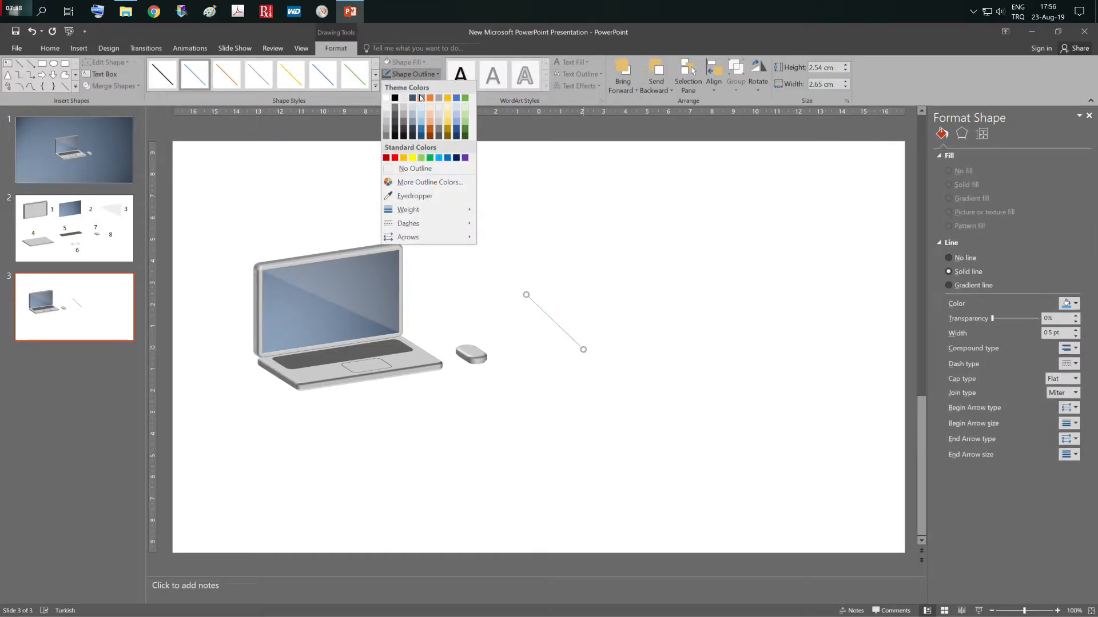
{"action": "left_click", "coordinate": [404, 115]}
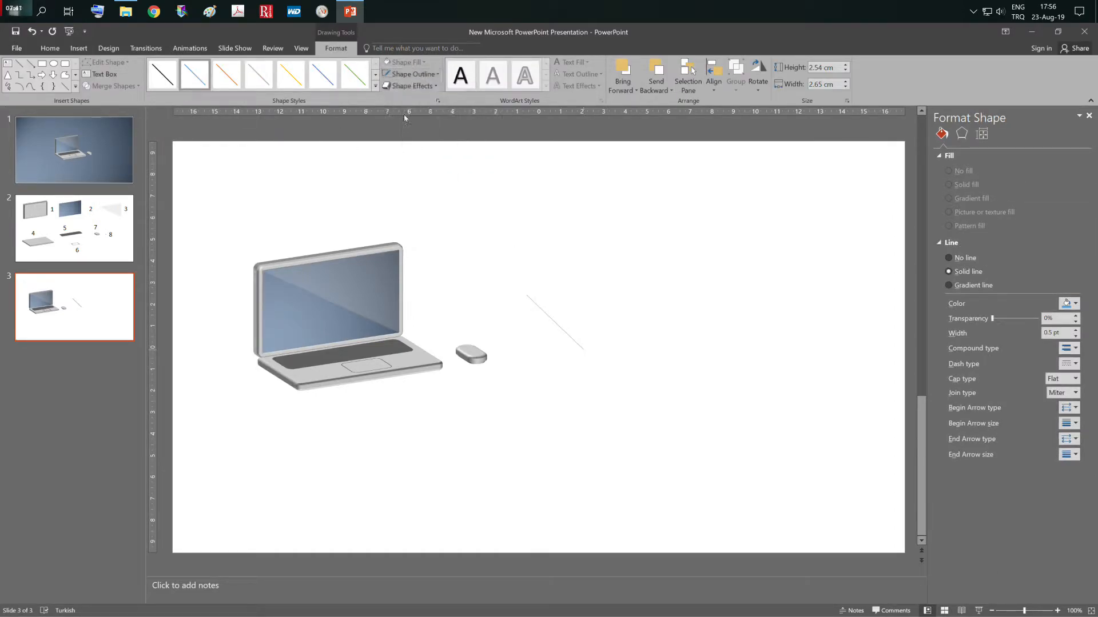
Shrink the grey line to a height of 0.2 cm and a width of 0.3 cm
{"action": "left_click", "coordinate": [823, 67]}
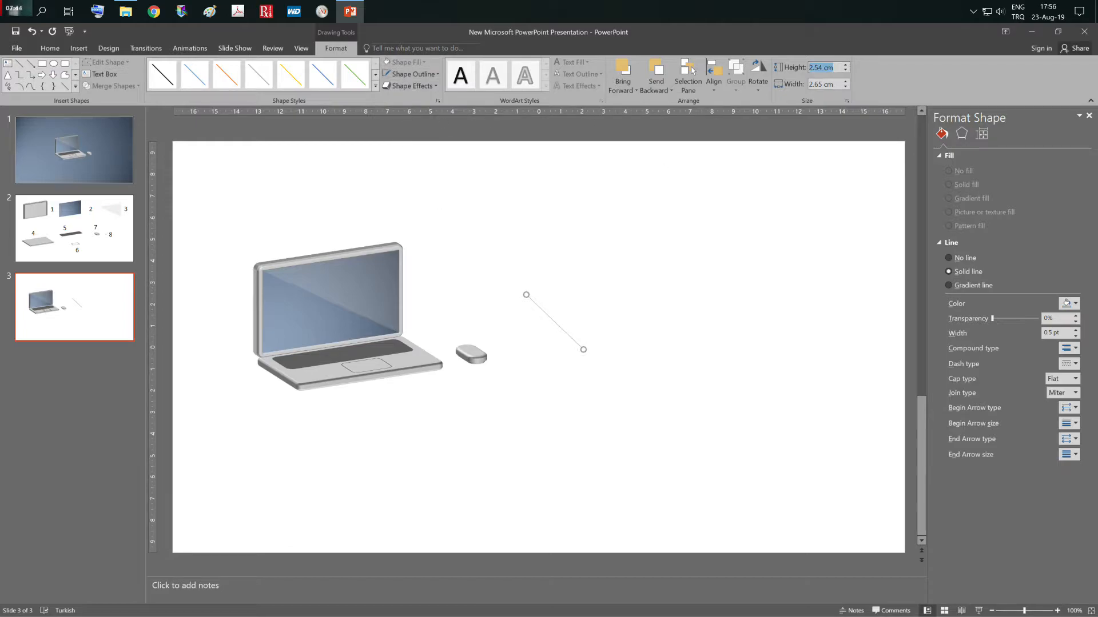
{"action": "type", "text": "0.2"}
{"action": "key", "text": "Tab"}
{"action": "type", "text": "0."}
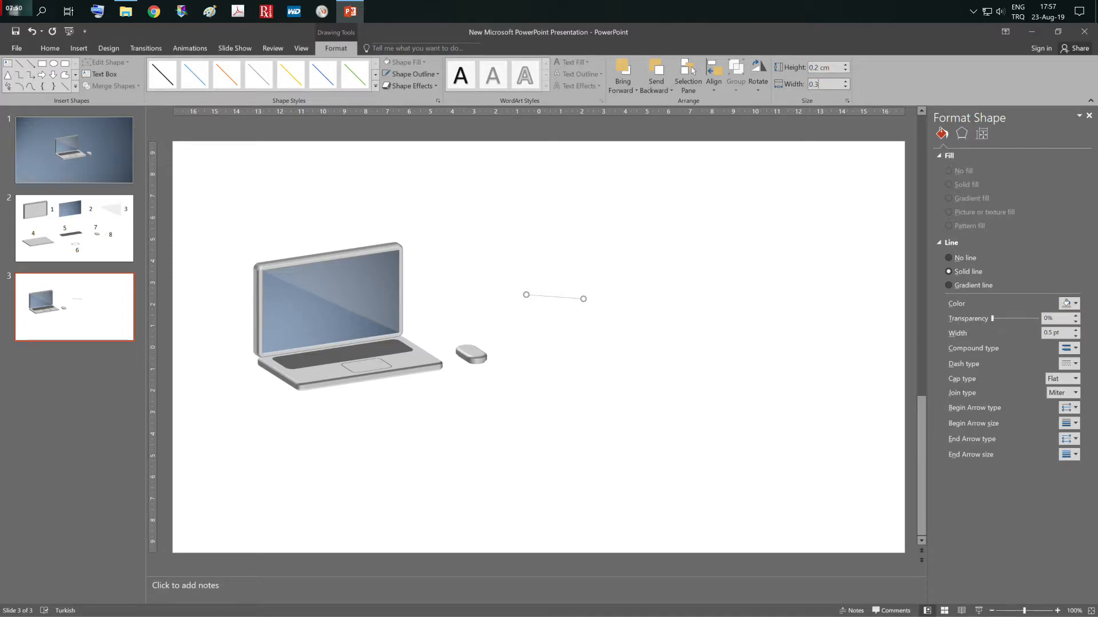
{"action": "type", "text": "3"}
{"action": "key", "text": "Return"}
{"action": "left_click", "coordinate": [637, 435]}
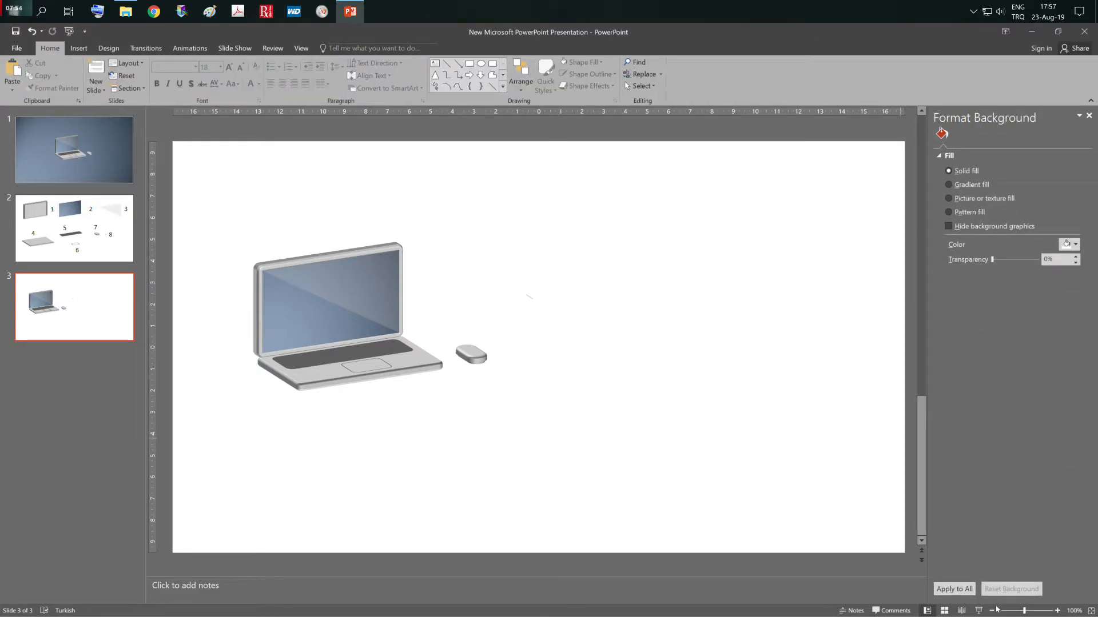
Move the short grey line onto the top of the mouse as its button split
{"action": "left_click", "coordinate": [1051, 611]}
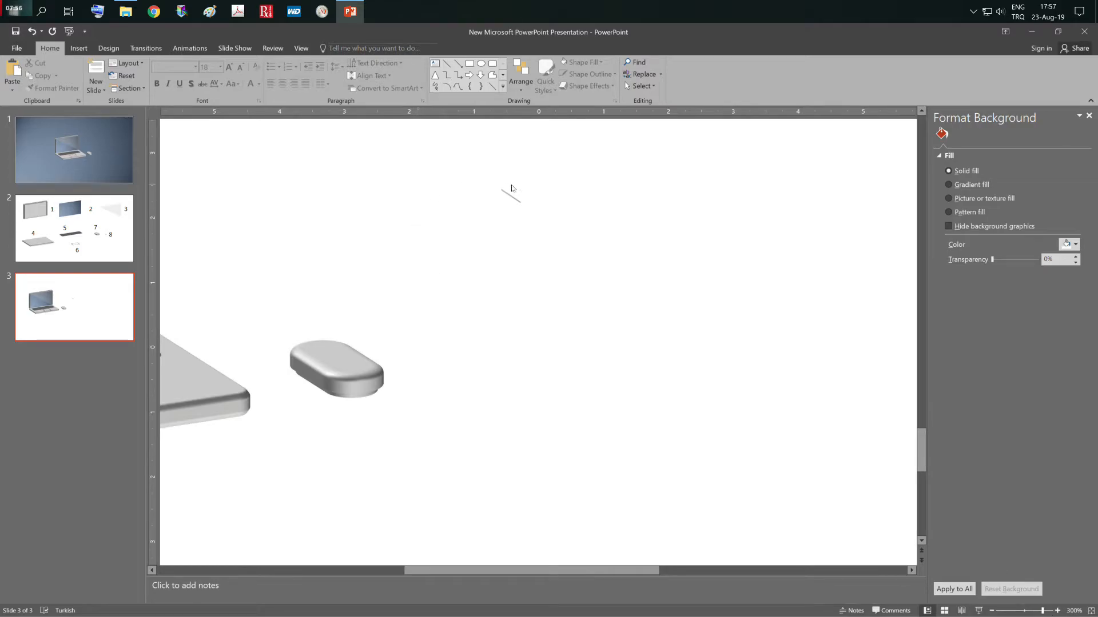
{"action": "mouse_move", "coordinate": [518, 197]}
{"action": "left_mouse_down"}
{"action": "mouse_move", "coordinate": [388, 306]}
{"action": "mouse_move", "coordinate": [348, 358]}
{"action": "mouse_move", "coordinate": [324, 351]}
{"action": "left_mouse_up"}
{"action": "left_click", "coordinate": [586, 338]}
{"action": "left_click", "coordinate": [1025, 610]}
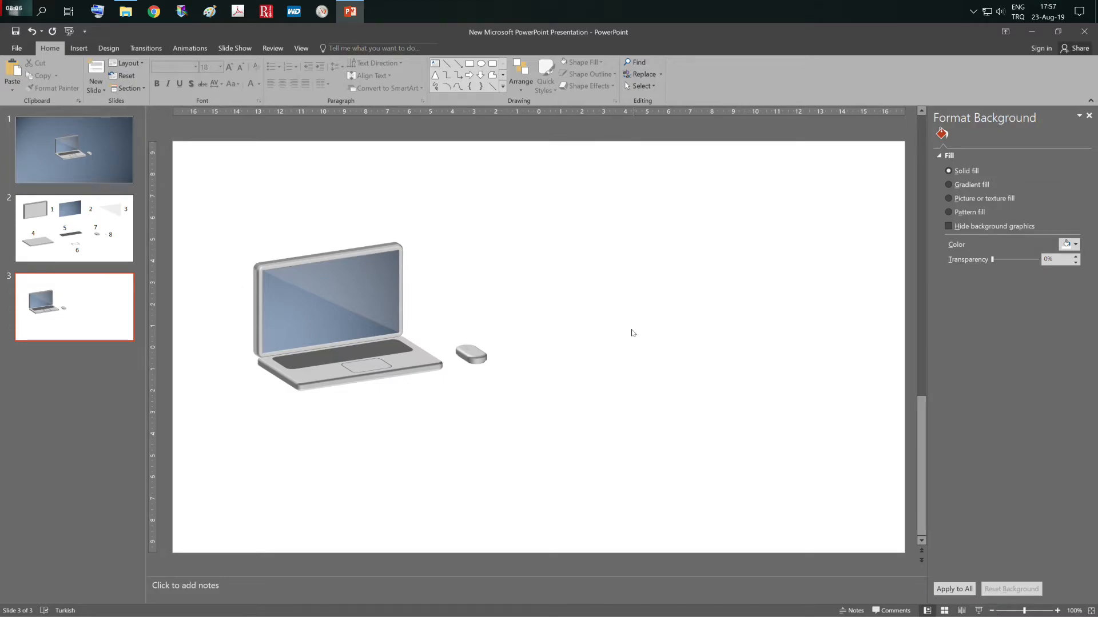
Select the mouse together with its line and shift both slightly left, closer to the laptop
{"action": "left_click_drag", "start_coordinate": [535, 419], "coordinate": [428, 269]}
{"action": "mouse_move", "coordinate": [474, 357]}
{"action": "left_mouse_down"}
{"action": "mouse_move", "coordinate": [451, 355]}
{"action": "mouse_move", "coordinate": [464, 359]}
{"action": "left_mouse_up"}
{"action": "left_click", "coordinate": [608, 452]}
Group all the laptop and mouse parts and move the group to the centre of the slide
{"action": "left_click_drag", "start_coordinate": [624, 452], "coordinate": [122, 151]}
{"action": "right_click", "coordinate": [377, 269]}
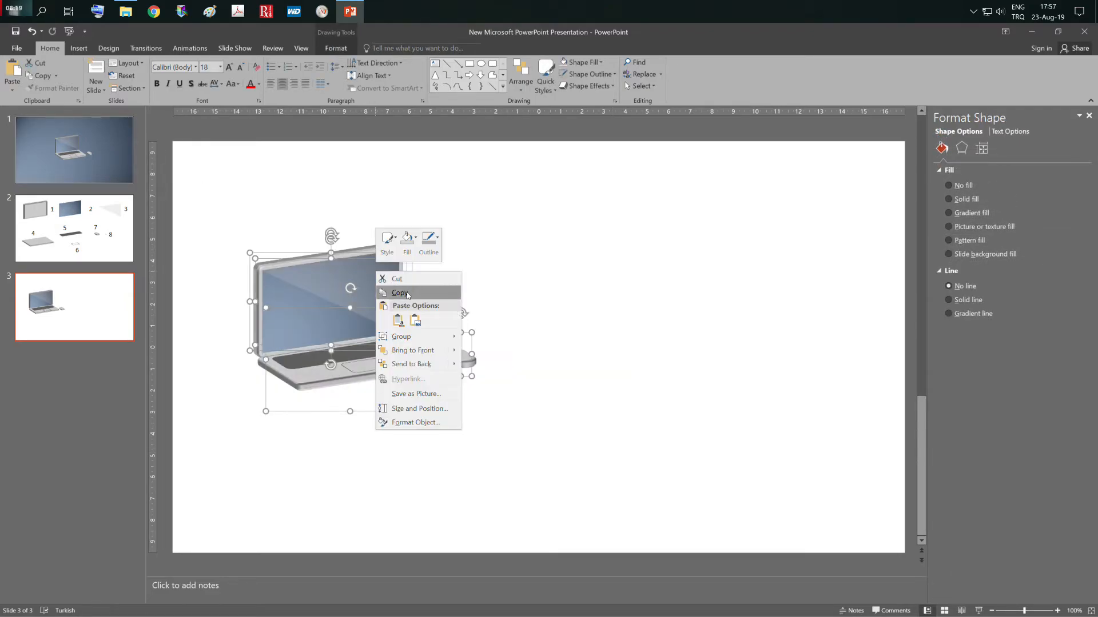
{"action": "mouse_move", "coordinate": [423, 335]}
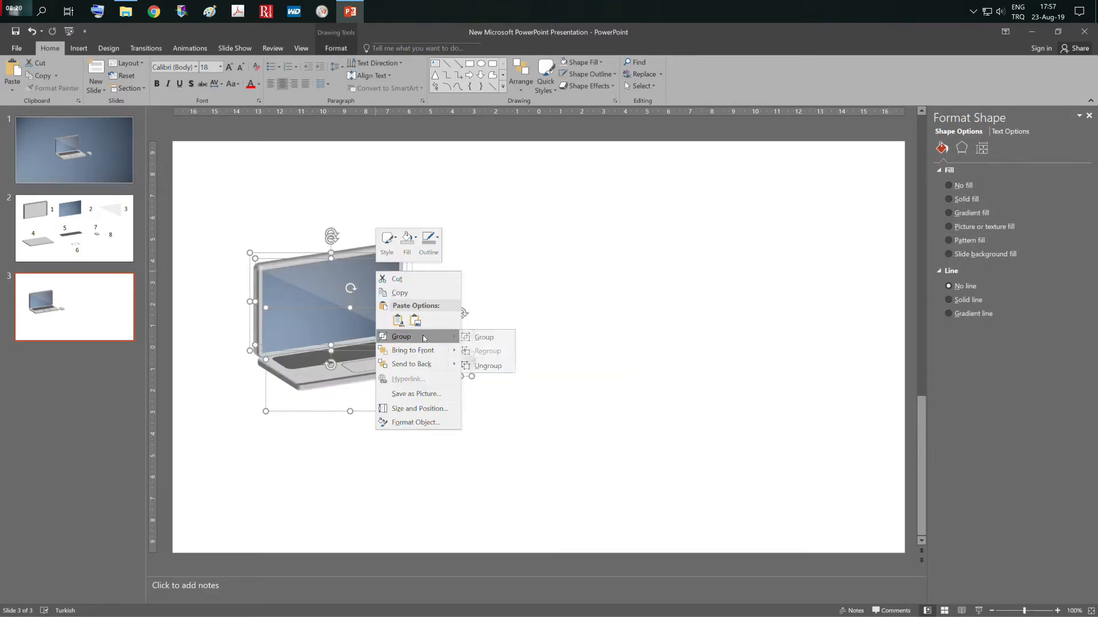
{"action": "left_click", "coordinate": [497, 337]}
{"action": "left_click_drag", "start_coordinate": [460, 359], "coordinate": [635, 370]}
{"action": "left_click", "coordinate": [746, 381]}
Apply an outer shadow offset to the bottom left to the grey screen frame within the group
{"action": "left_click_drag", "start_coordinate": [1024, 611], "coordinate": [1035, 610]}
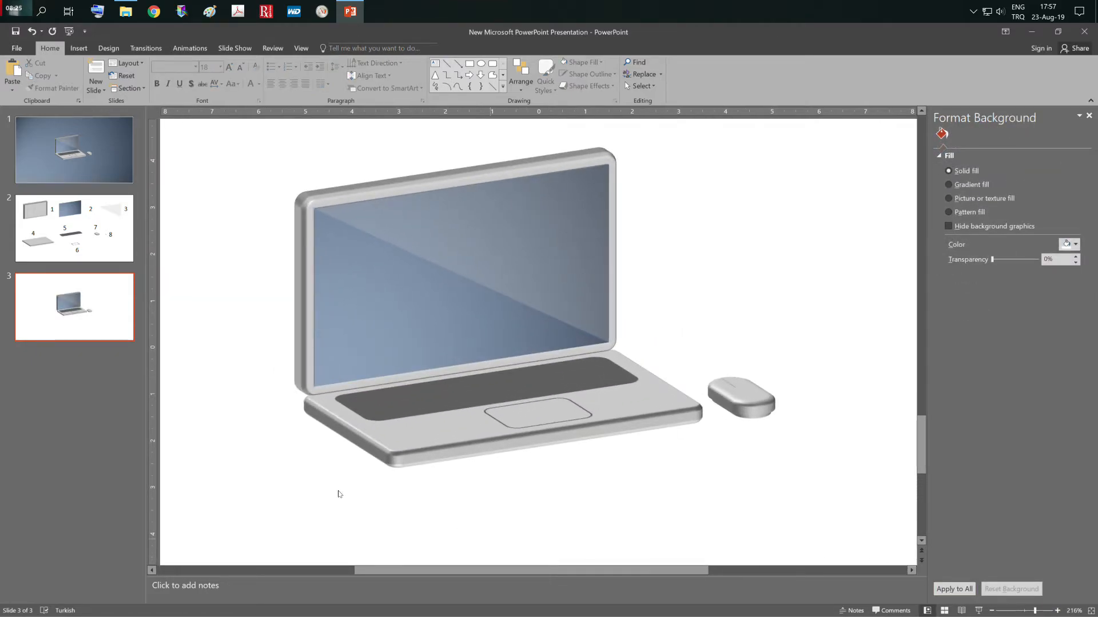
{"action": "left_click", "coordinate": [311, 189]}
{"action": "left_click", "coordinate": [434, 183]}
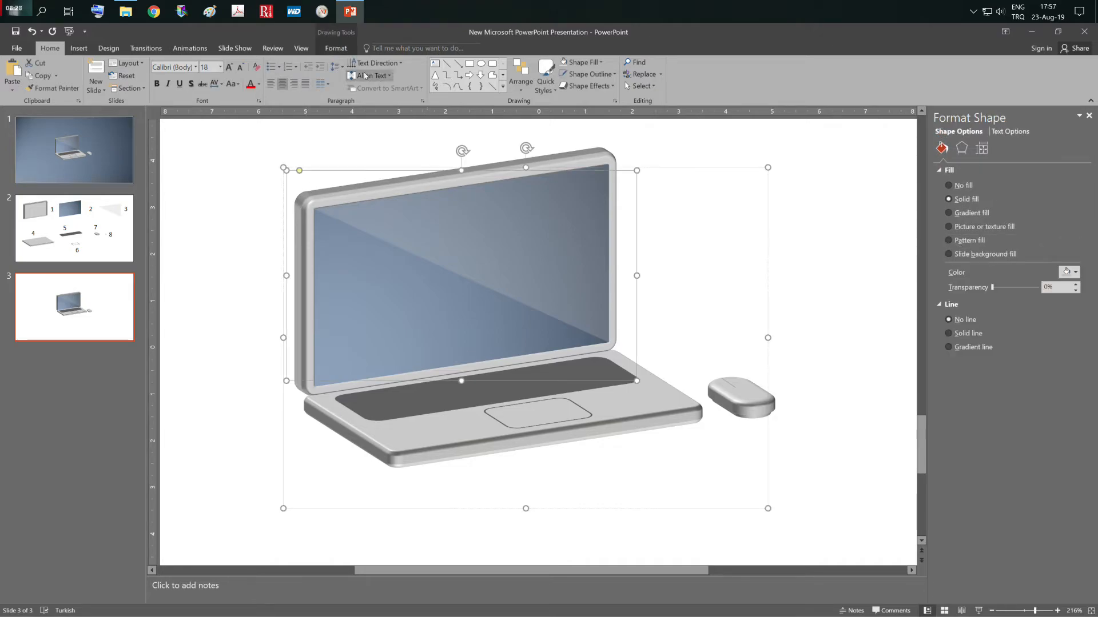
{"action": "left_click", "coordinate": [335, 48]}
{"action": "left_click", "coordinate": [410, 86]}
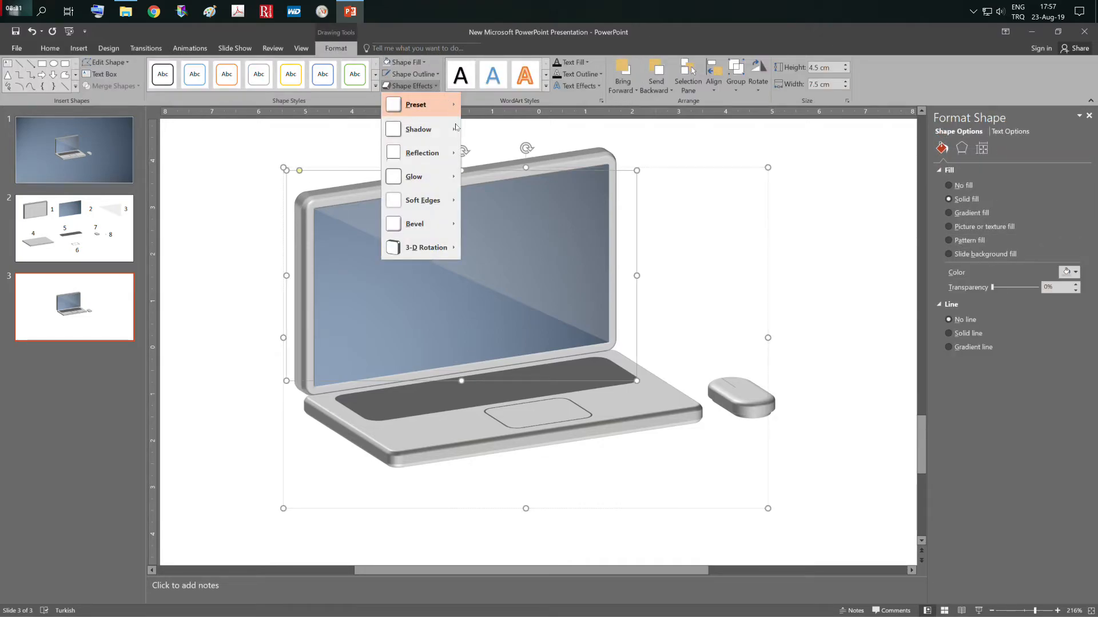
{"action": "mouse_move", "coordinate": [443, 139]}
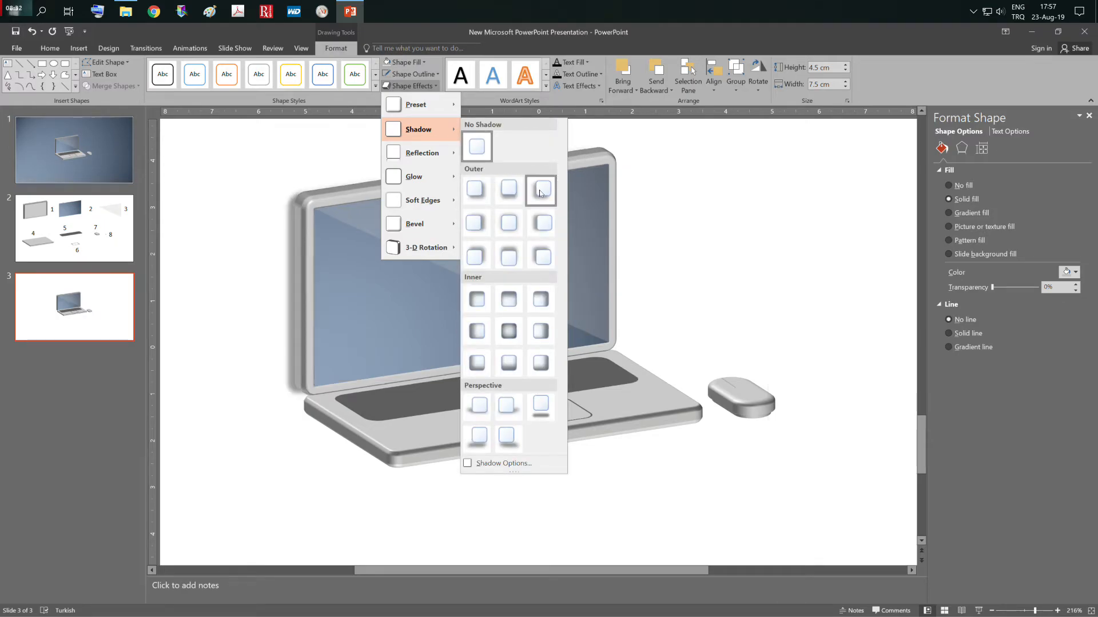
{"action": "left_click", "coordinate": [540, 192]}
Apply the same bottom-left outer shadow to the laptop base panel
{"action": "left_click", "coordinate": [486, 388]}
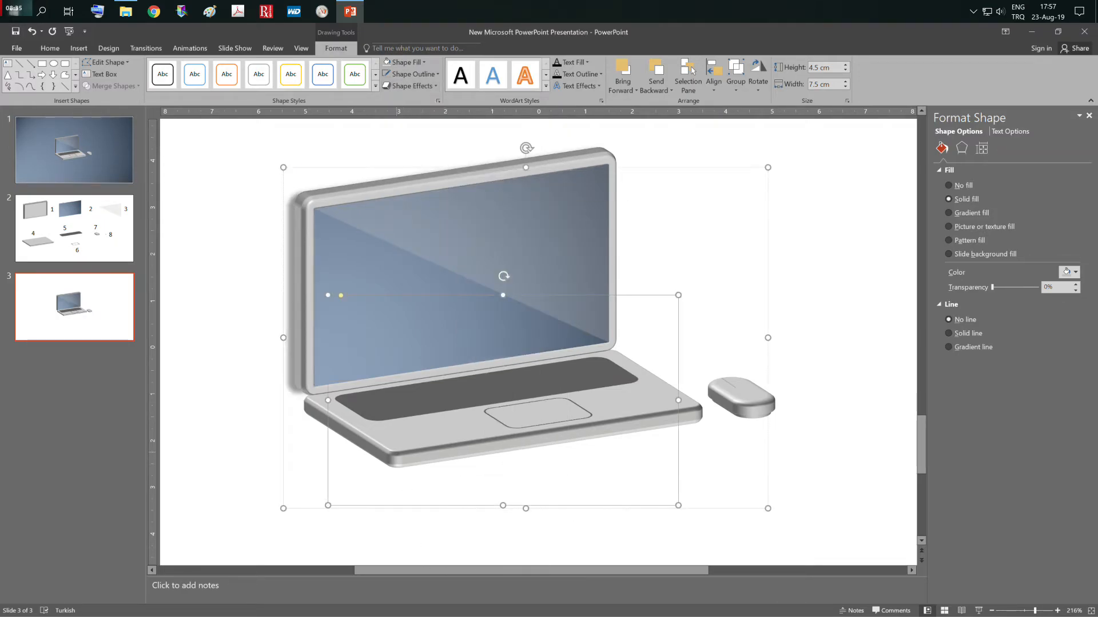
{"action": "left_click", "coordinate": [410, 86]}
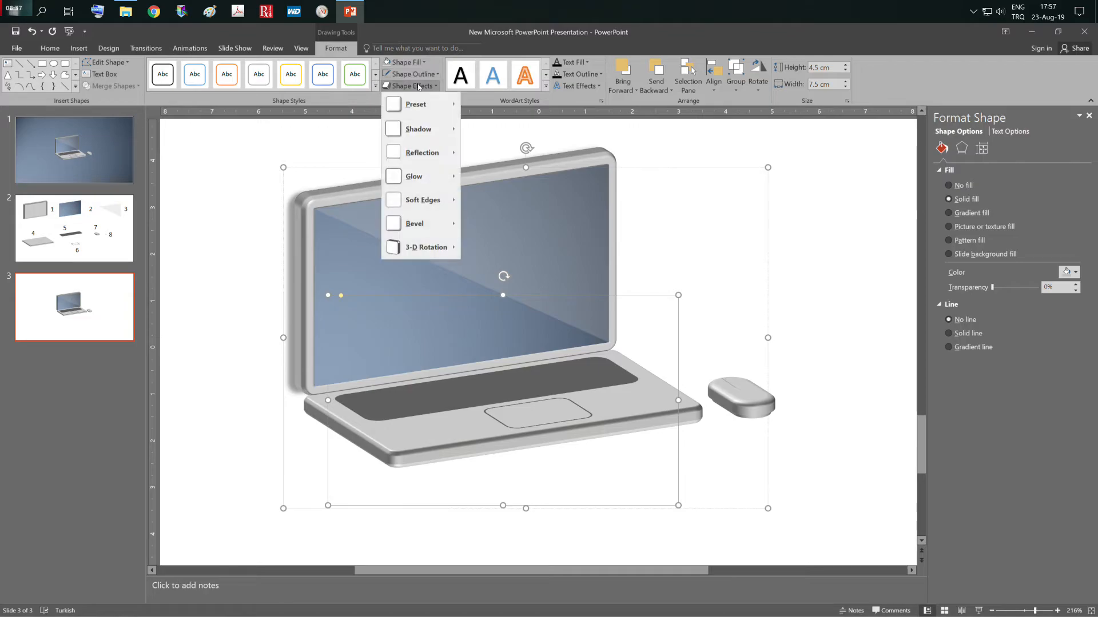
{"action": "mouse_move", "coordinate": [421, 129]}
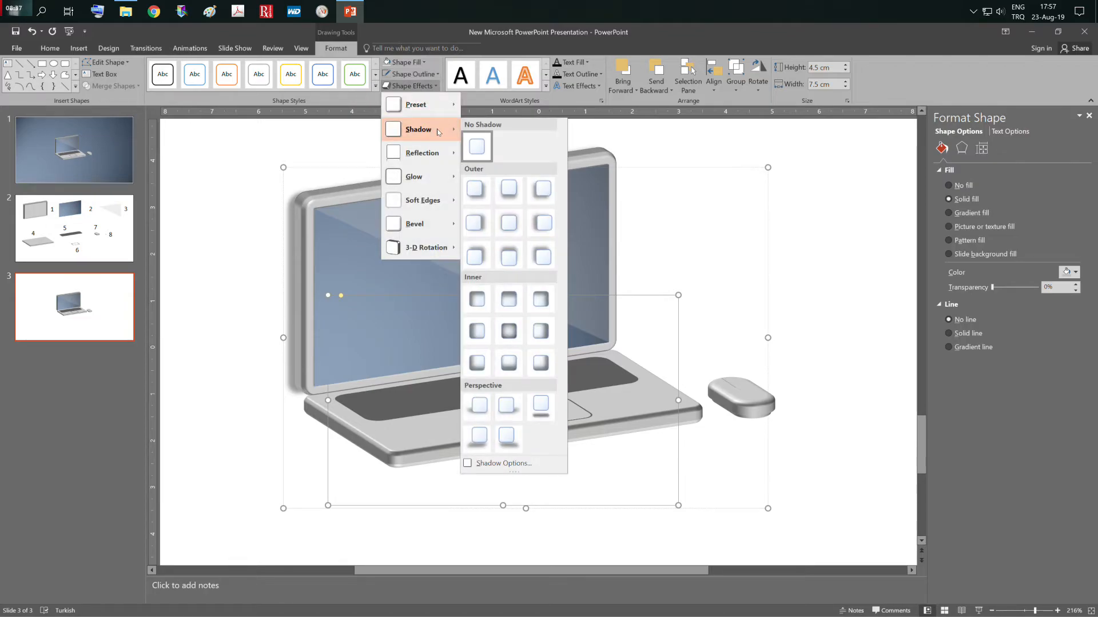
{"action": "left_click", "coordinate": [530, 187]}
Apply the same bottom-left outer shadow to the mouse body
{"action": "left_click", "coordinate": [743, 394]}
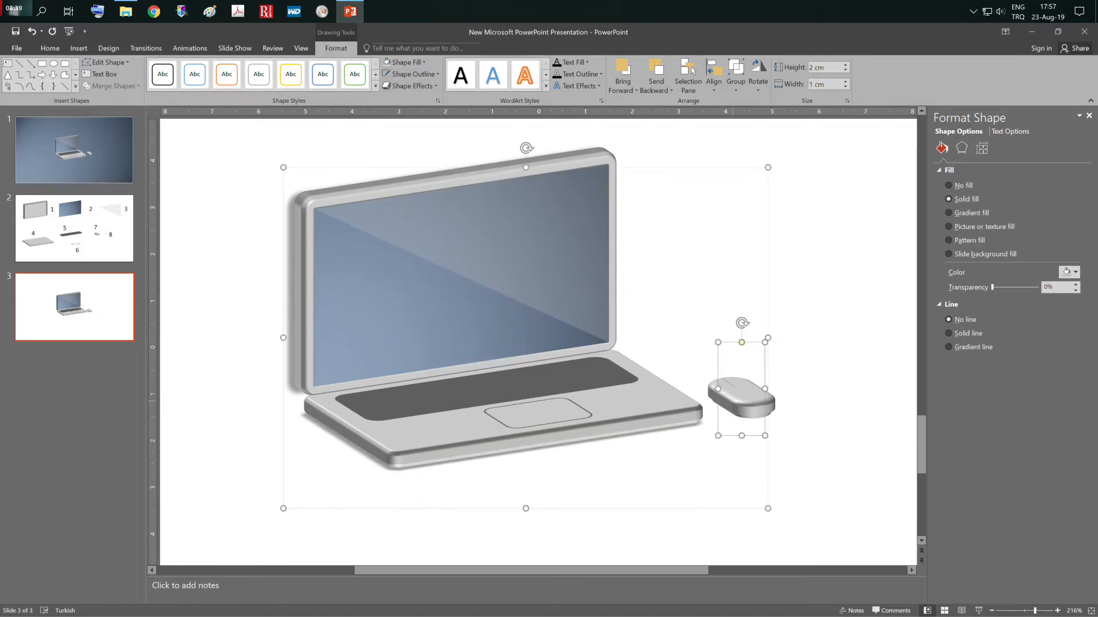
{"action": "left_click", "coordinate": [409, 85]}
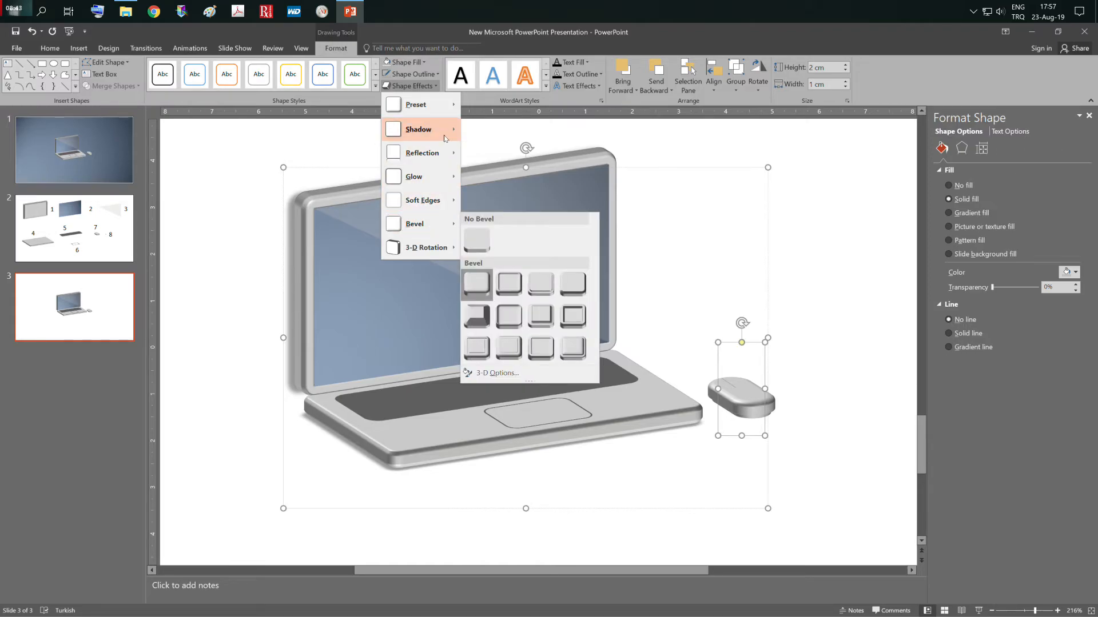
{"action": "mouse_move", "coordinate": [423, 129]}
{"action": "left_click", "coordinate": [540, 187]}
{"action": "left_click", "coordinate": [852, 409]}
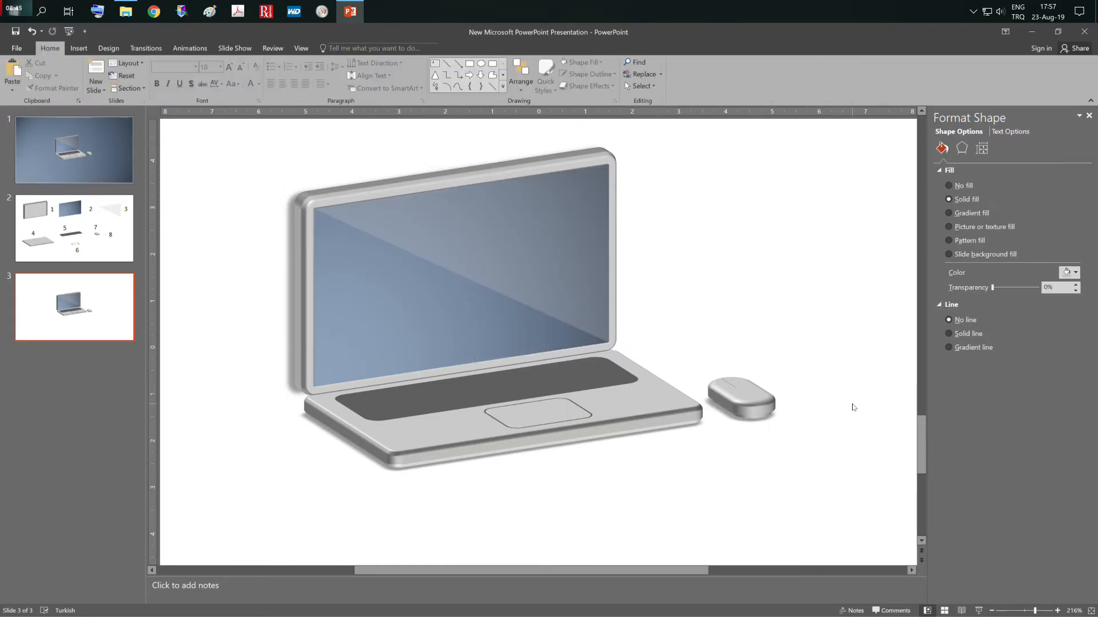
Change the background of slide 3 to the radial blue gradient fill
{"action": "left_click", "coordinate": [1025, 611]}
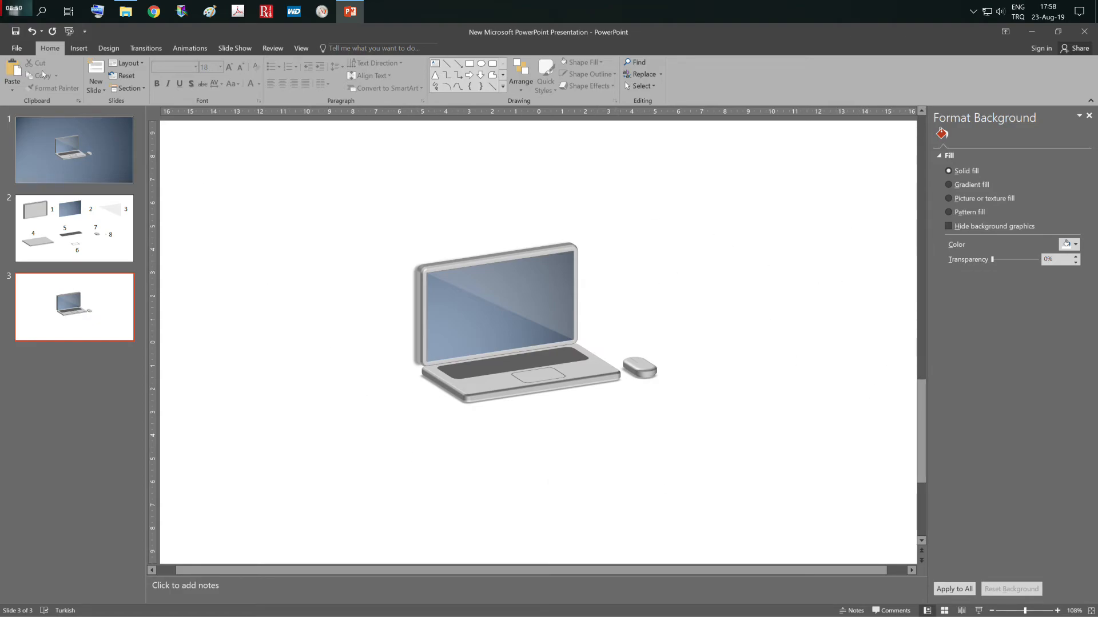
{"action": "left_click", "coordinate": [109, 48]}
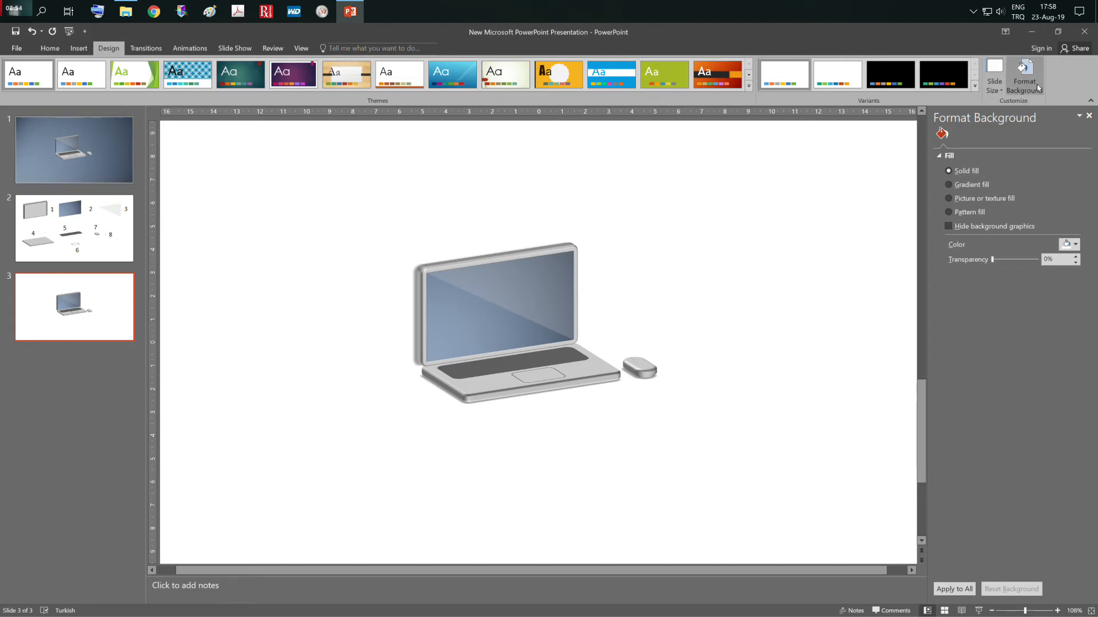
{"action": "left_click", "coordinate": [972, 184]}
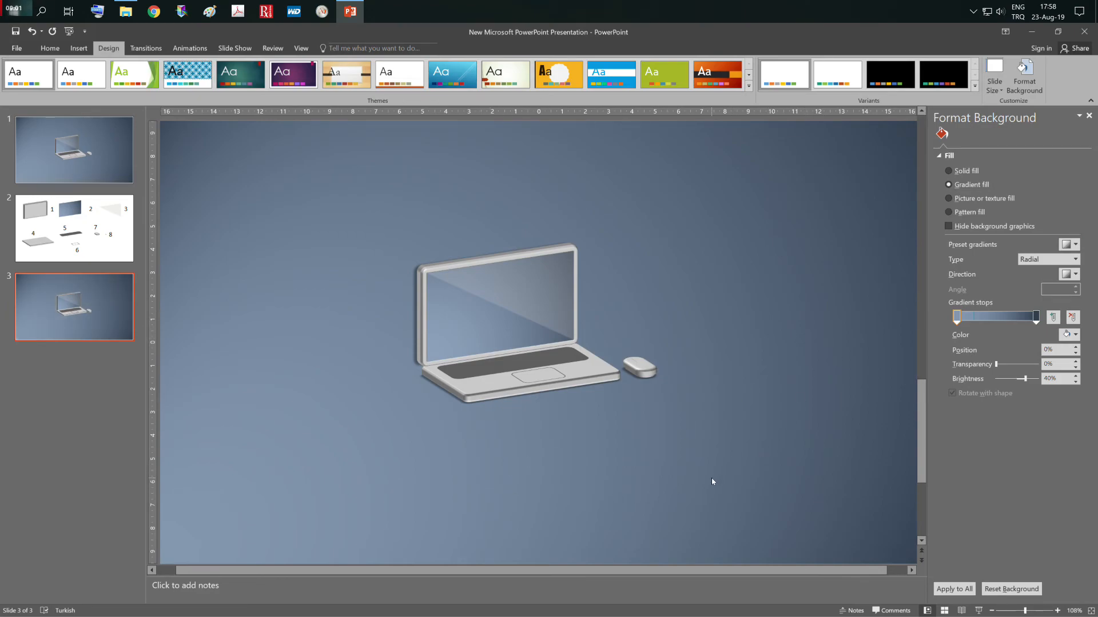
{"action": "left_click", "coordinate": [1043, 611]}
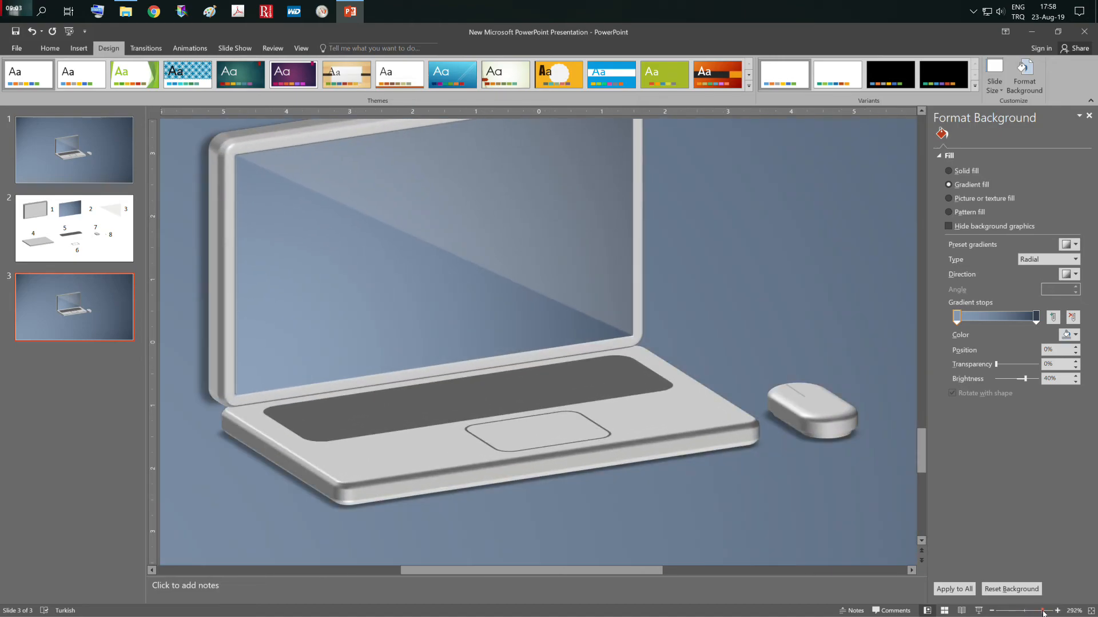
{"action": "left_click", "coordinate": [991, 611]}
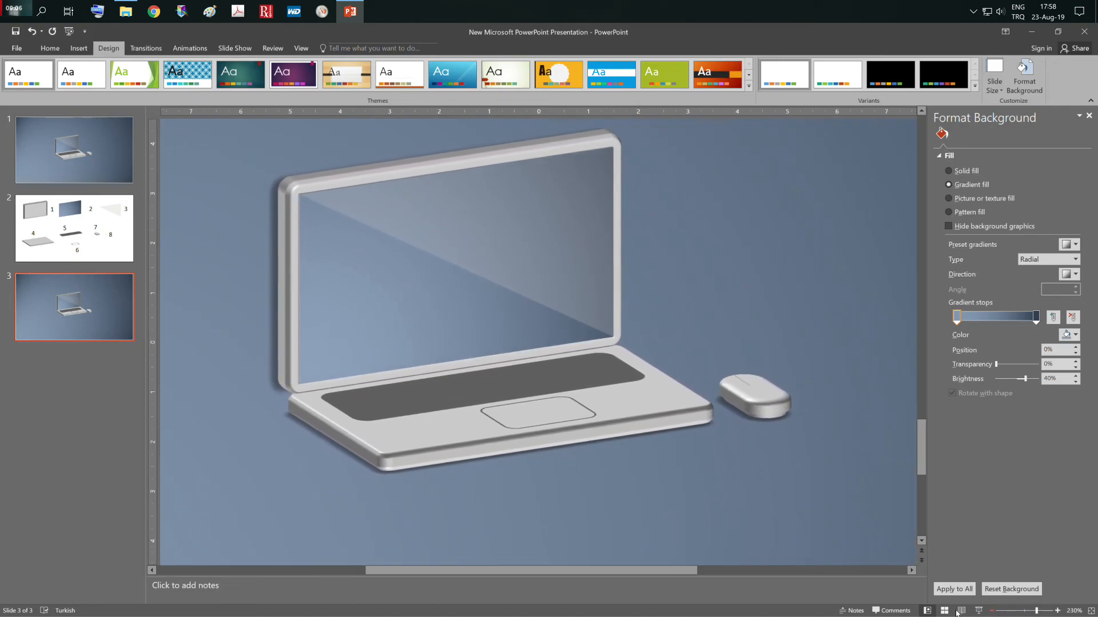
{"action": "left_click_drag", "start_coordinate": [641, 571], "coordinate": [600, 570]}
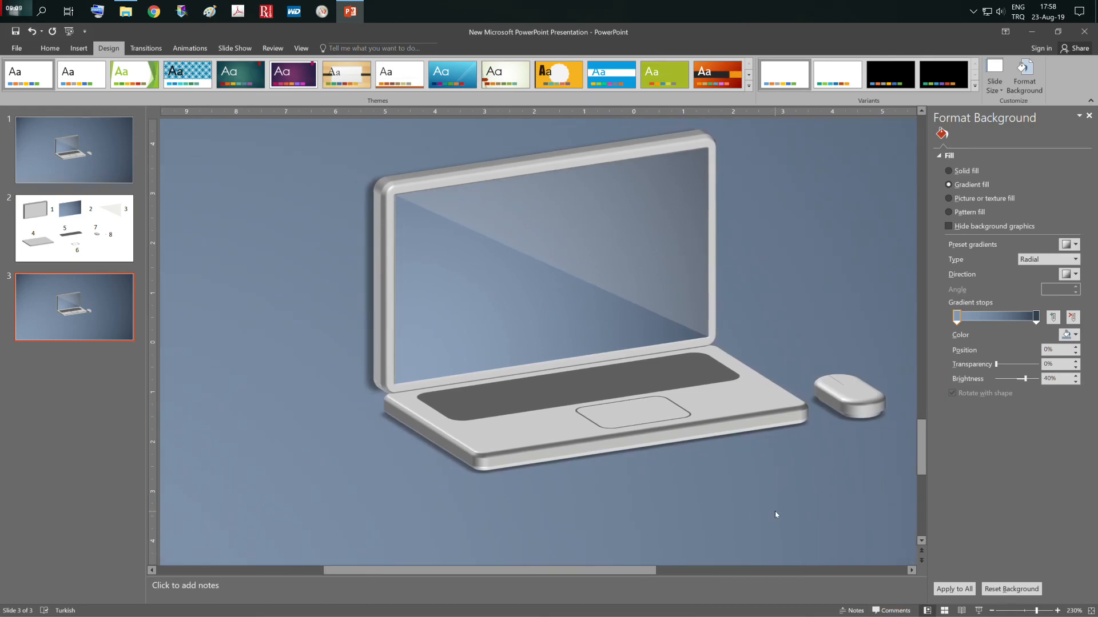
{"action": "scroll", "coordinate": [775, 514], "scroll_direction": "up", "scroll_amount": 3}
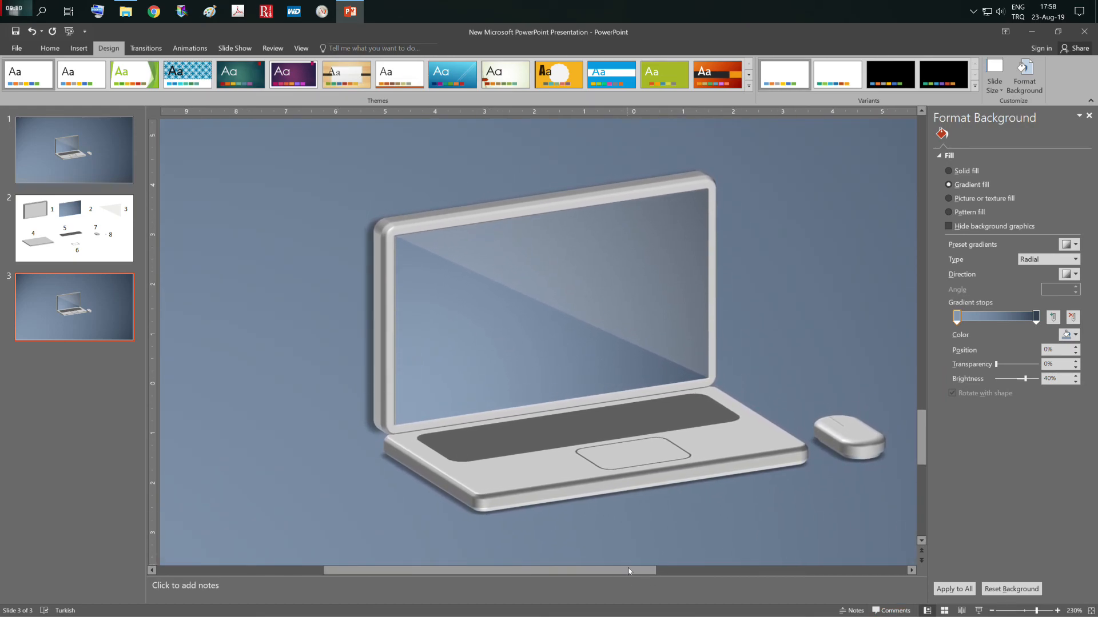
{"action": "left_click_drag", "start_coordinate": [628, 569], "coordinate": [668, 570]}
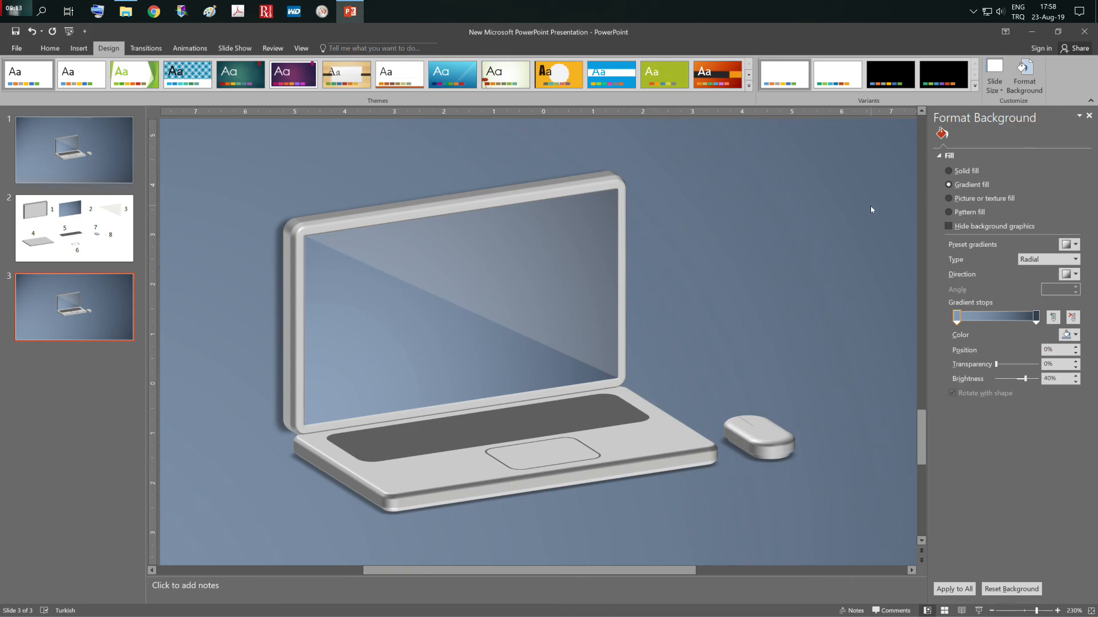